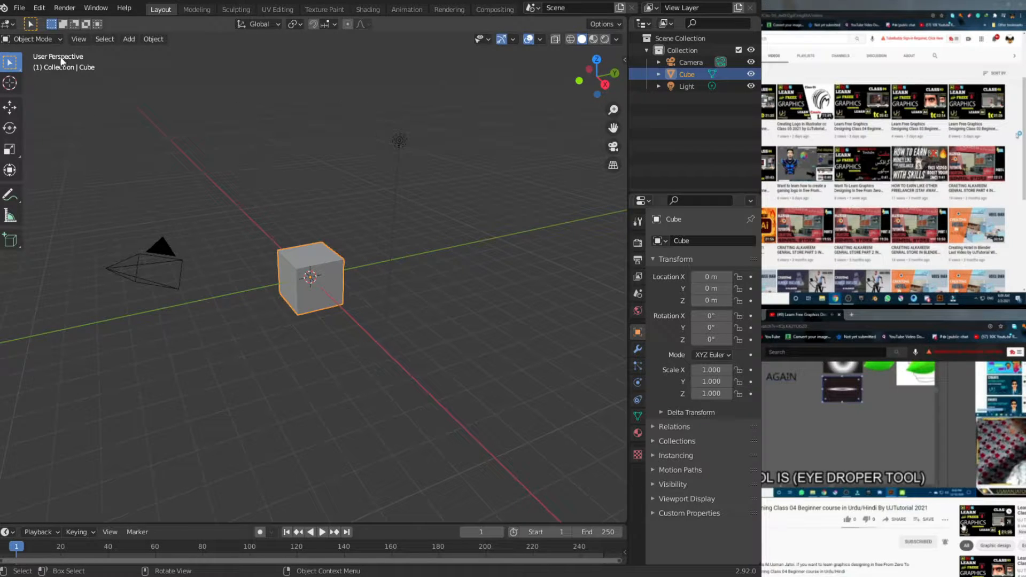
- Deselect the cube and look through the object commands and the available interaction modes
{"action": "key", "text": "alt+a"}
{"action": "left_click", "coordinate": [153, 39]}
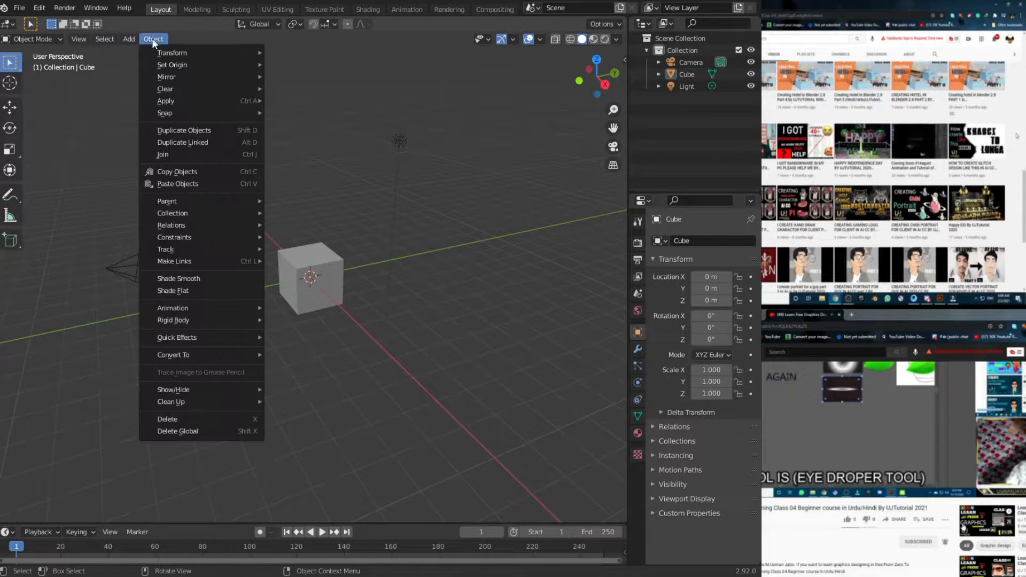
{"action": "left_click", "coordinate": [166, 39]}
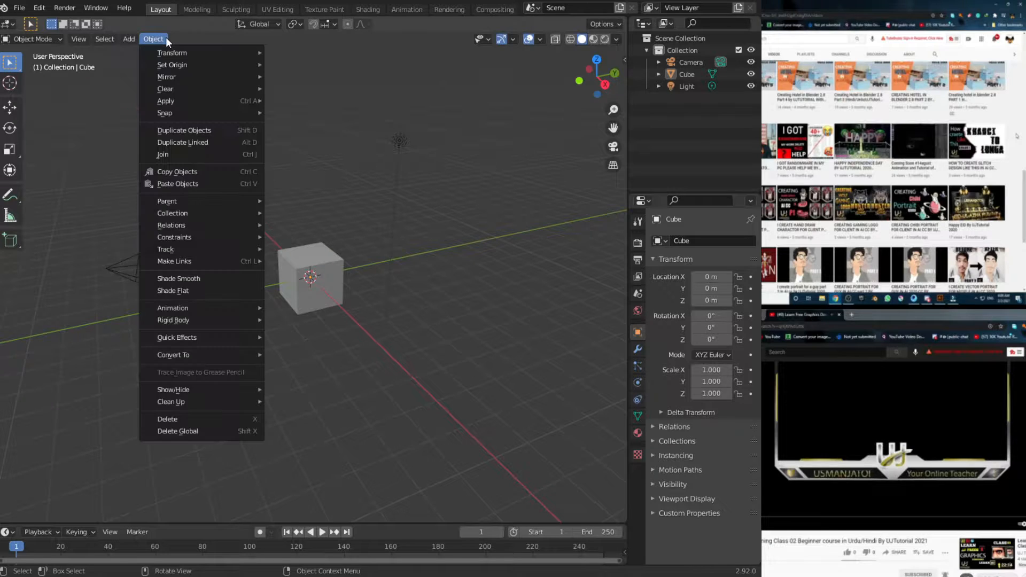
{"action": "left_click", "coordinate": [34, 39]}
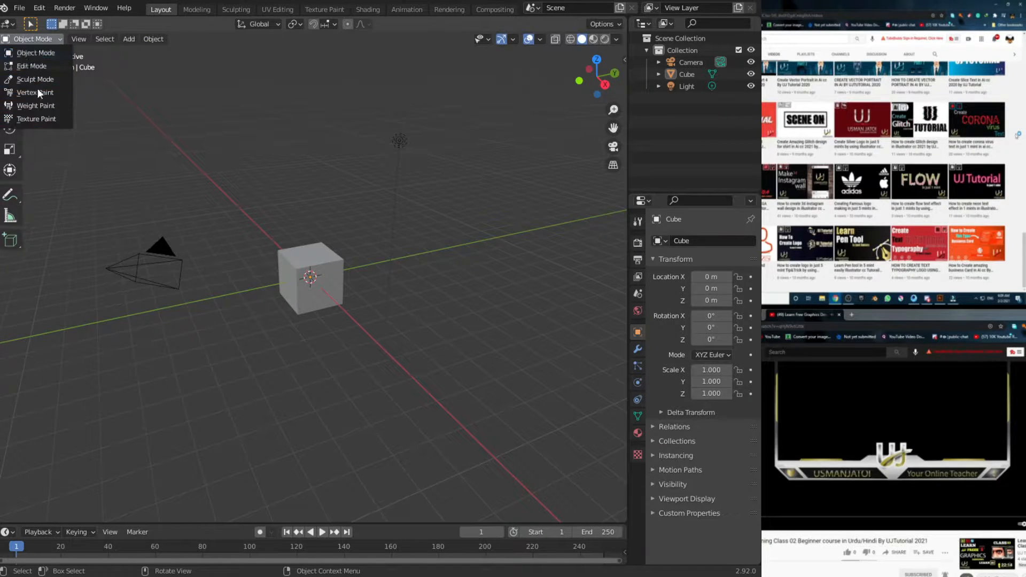
- View the cube from the front, orbit to a perspective view of it, and zoom in
{"action": "scroll", "coordinate": [299, 216], "scroll_direction": "up", "scroll_amount": 2}
{"action": "scroll", "coordinate": [299, 216], "scroll_direction": "down", "scroll_amount": 3}
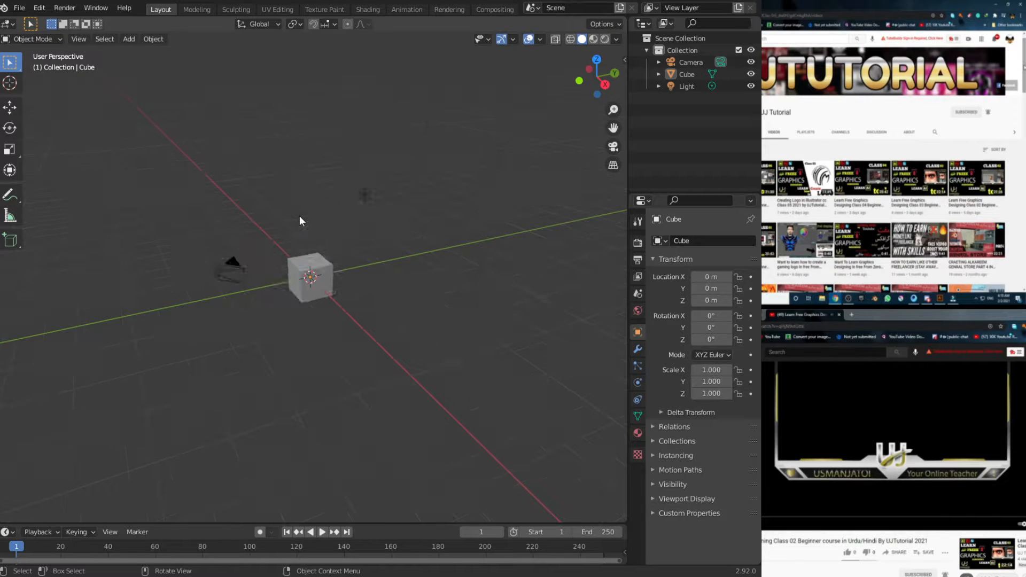
{"action": "key", "text": "KP_1"}
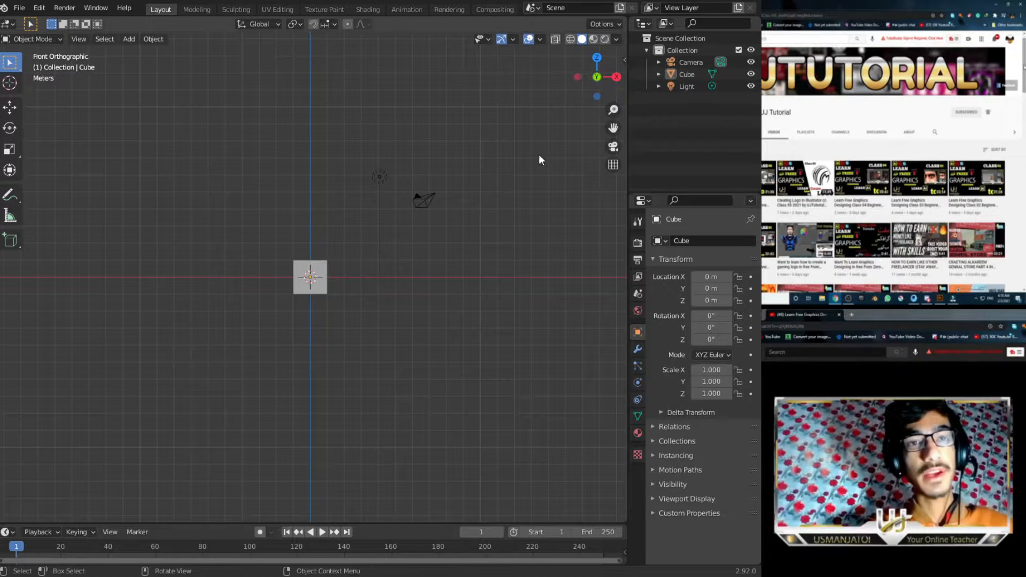
{"action": "left_click_drag", "start_coordinate": [572, 66], "coordinate": [579, 71]}
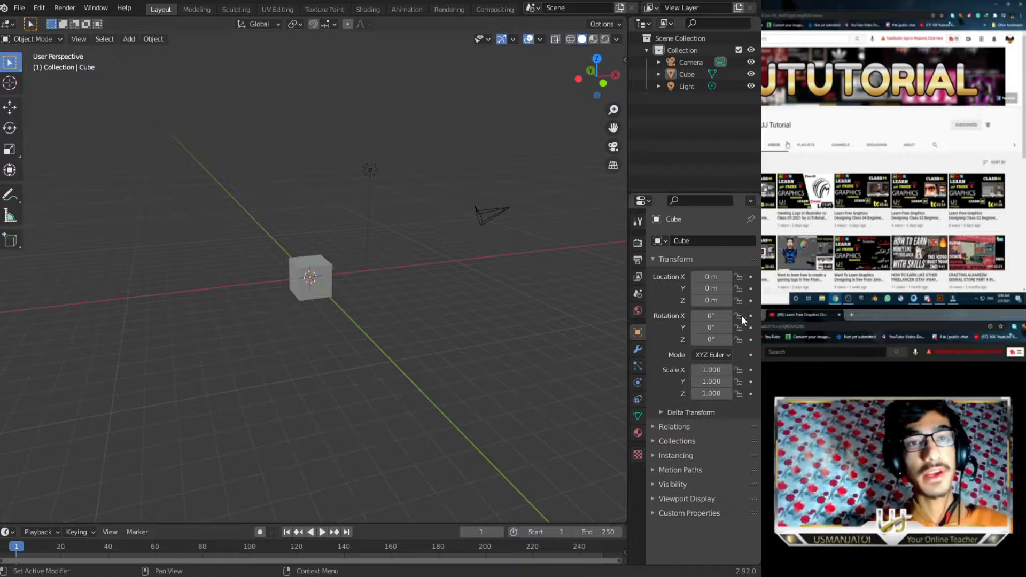
{"action": "scroll", "coordinate": [460, 270], "scroll_direction": "up", "scroll_amount": 4}
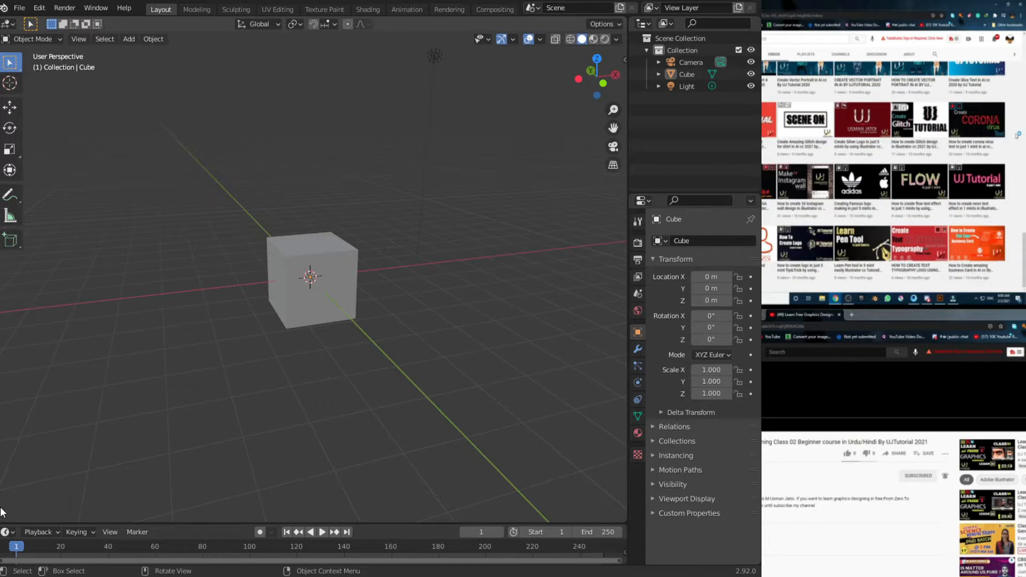
- Examine the cube's texture, constraint and mesh data properties, including its UV maps
{"action": "left_click", "coordinate": [637, 454]}
{"action": "left_click", "coordinate": [637, 400]}
{"action": "left_click", "coordinate": [636, 415]}
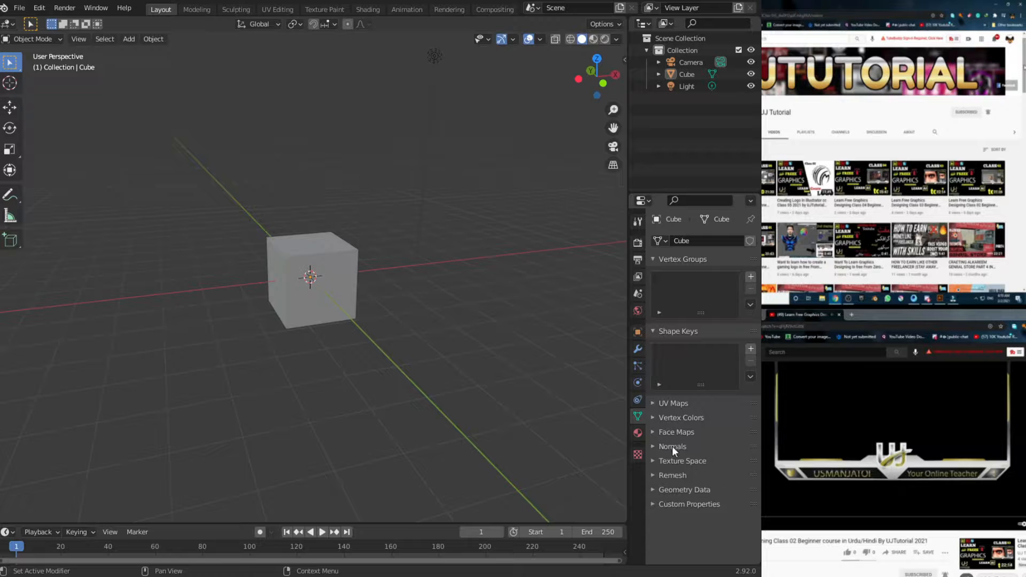
{"action": "left_click", "coordinate": [660, 405]}
{"action": "left_click", "coordinate": [659, 405]}
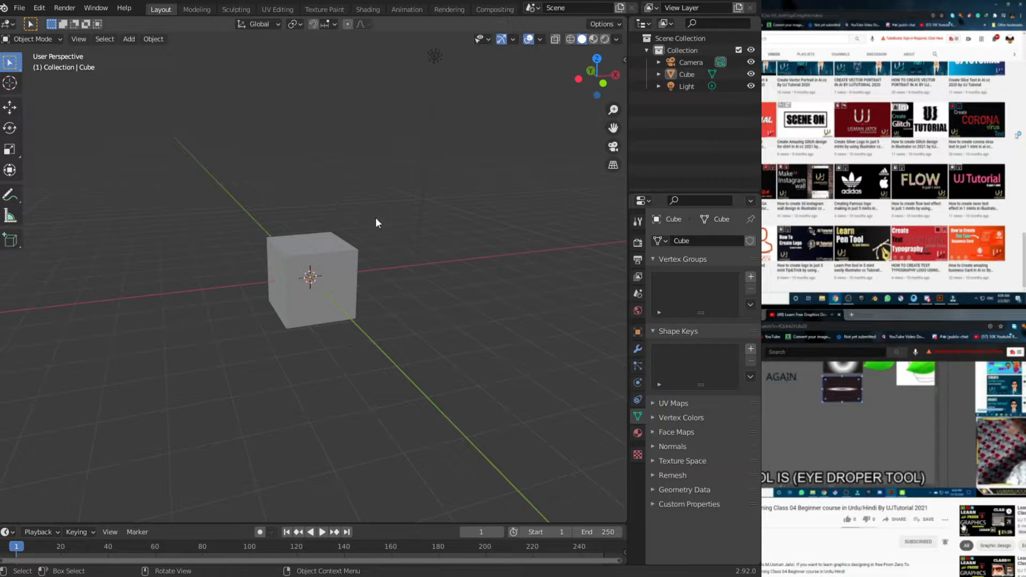
{"action": "scroll", "coordinate": [412, 280], "scroll_direction": "up", "scroll_amount": 3}
{"action": "scroll", "coordinate": [305, 222], "scroll_direction": "down", "scroll_amount": 3}
- Show the active tool settings and box-select the cube with the selection mode set to a new selection
{"action": "left_click", "coordinate": [637, 222]}
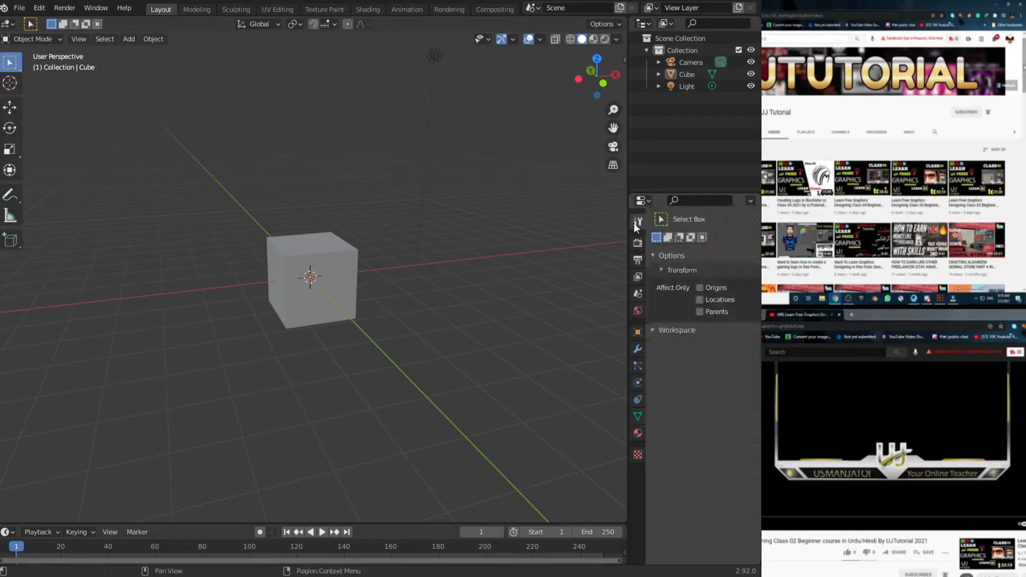
{"action": "left_click", "coordinate": [637, 332]}
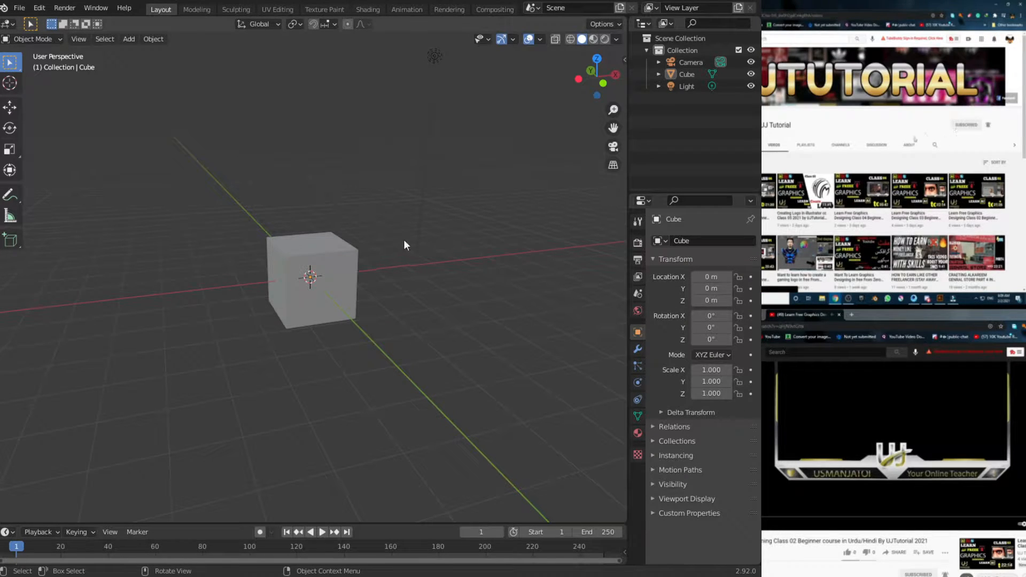
{"action": "left_click", "coordinate": [639, 227]}
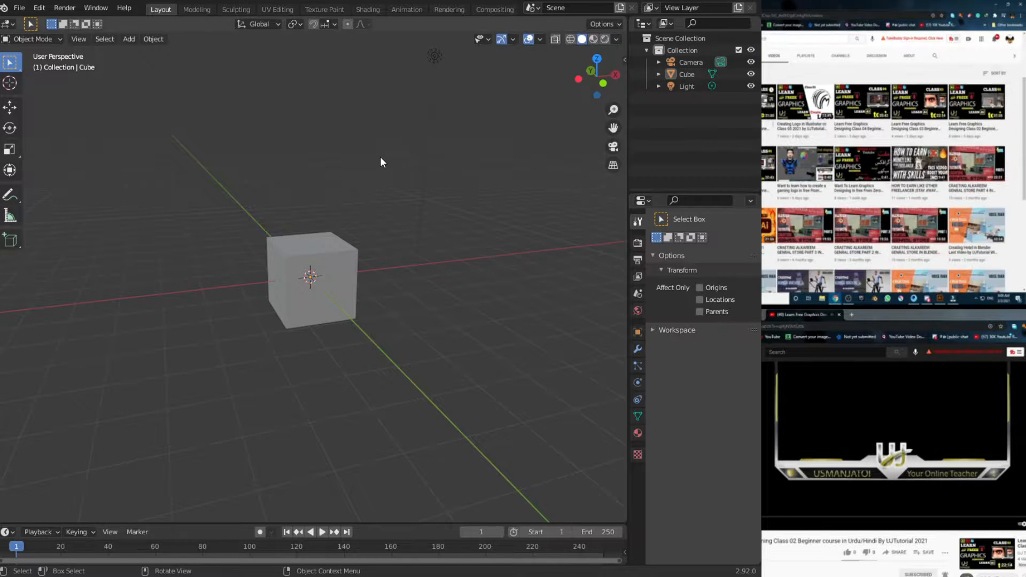
{"action": "left_click", "coordinate": [667, 237]}
{"action": "left_click", "coordinate": [676, 238]}
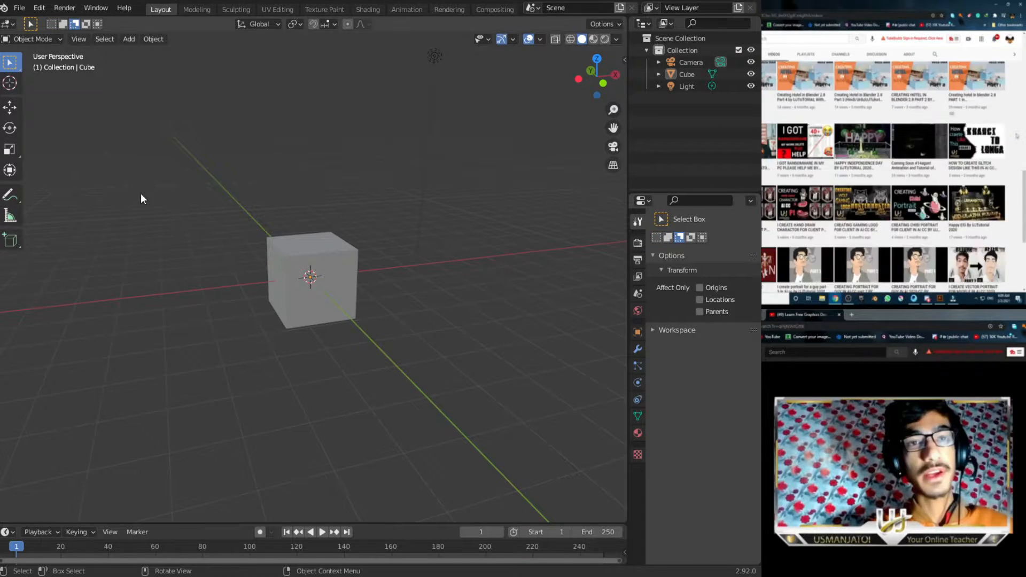
{"action": "left_click", "coordinate": [656, 237]}
{"action": "left_click_drag", "start_coordinate": [176, 148], "coordinate": [513, 486]}
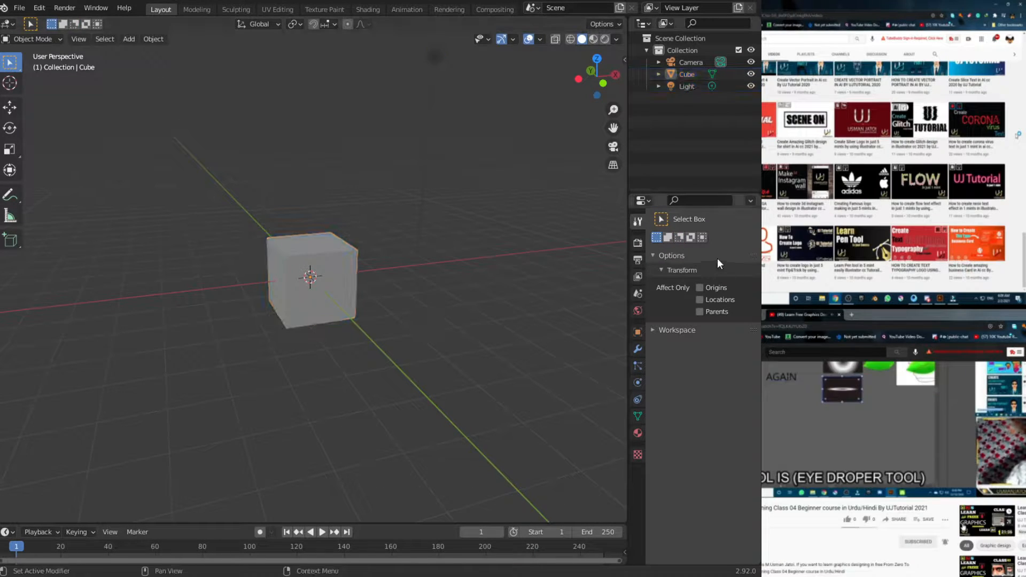
- Box-select the cube with the selection mode set first to invert and then to extend
{"action": "left_click", "coordinate": [690, 238]}
{"action": "left_click_drag", "start_coordinate": [224, 203], "coordinate": [327, 335]}
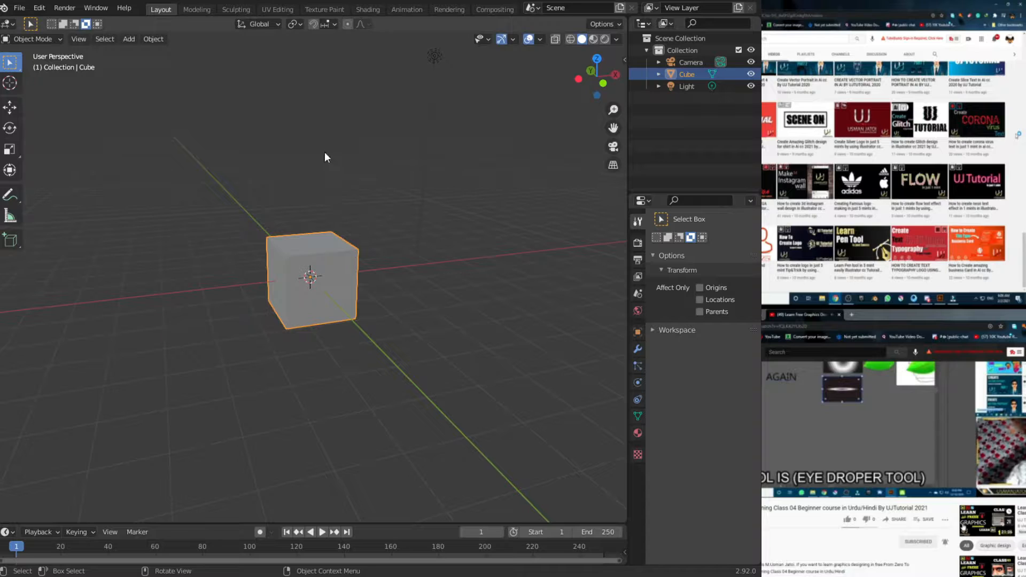
{"action": "left_click", "coordinate": [668, 237]}
{"action": "left_click_drag", "start_coordinate": [151, 153], "coordinate": [281, 309]}
- Add a second cube mesh and move it along the X axis until it only partly overlaps the original cube
{"action": "left_click", "coordinate": [120, 41]}
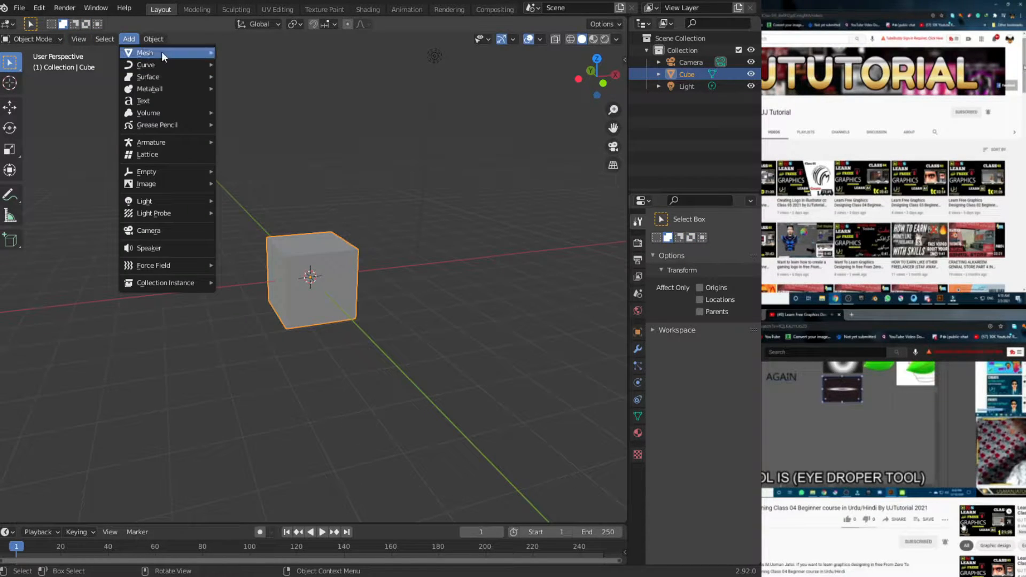
{"action": "mouse_move", "coordinate": [161, 51]}
{"action": "left_click", "coordinate": [271, 64]}
{"action": "left_click", "coordinate": [10, 107]}
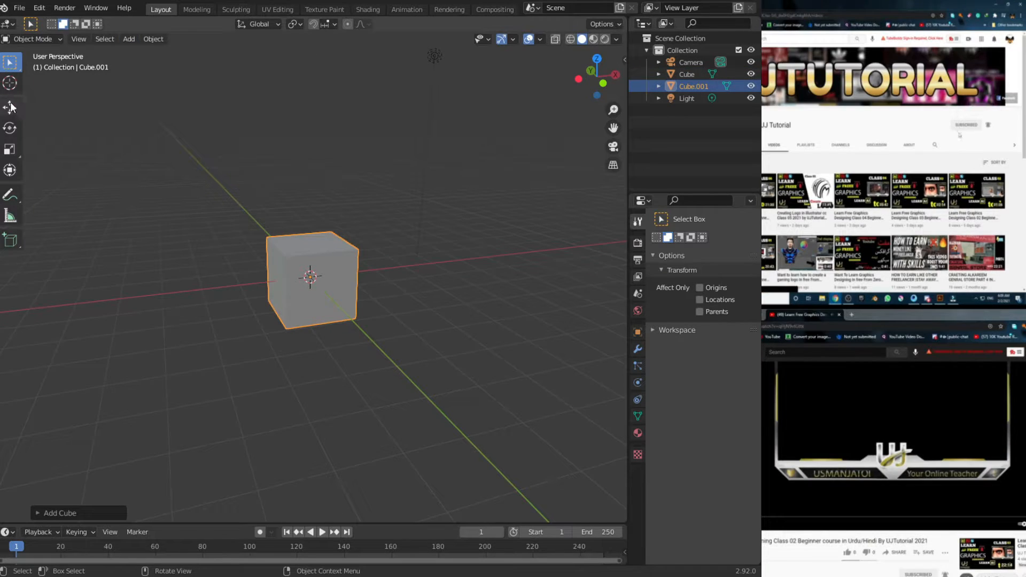
{"action": "left_click_drag", "start_coordinate": [354, 272], "coordinate": [301, 278]}
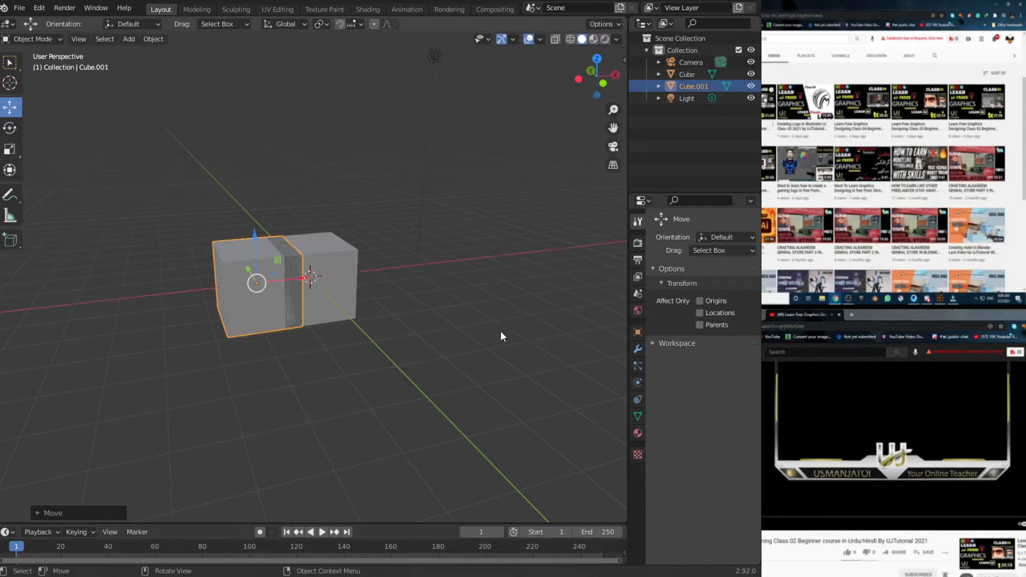
- Box-select both overlapping cubes with the Move tool active and clear the selection
{"action": "left_click", "coordinate": [501, 334]}
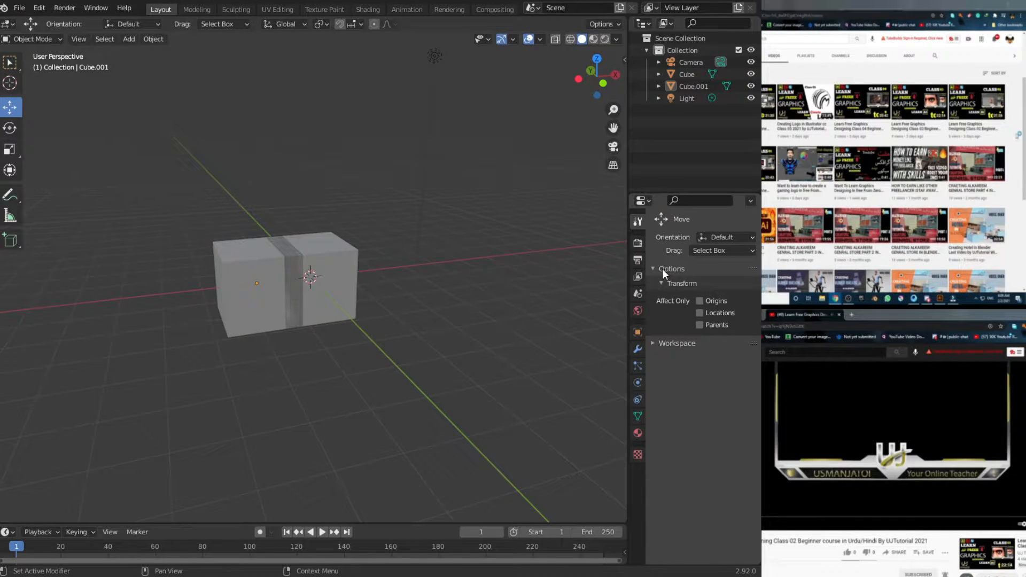
{"action": "left_click_drag", "start_coordinate": [187, 224], "coordinate": [350, 373]}
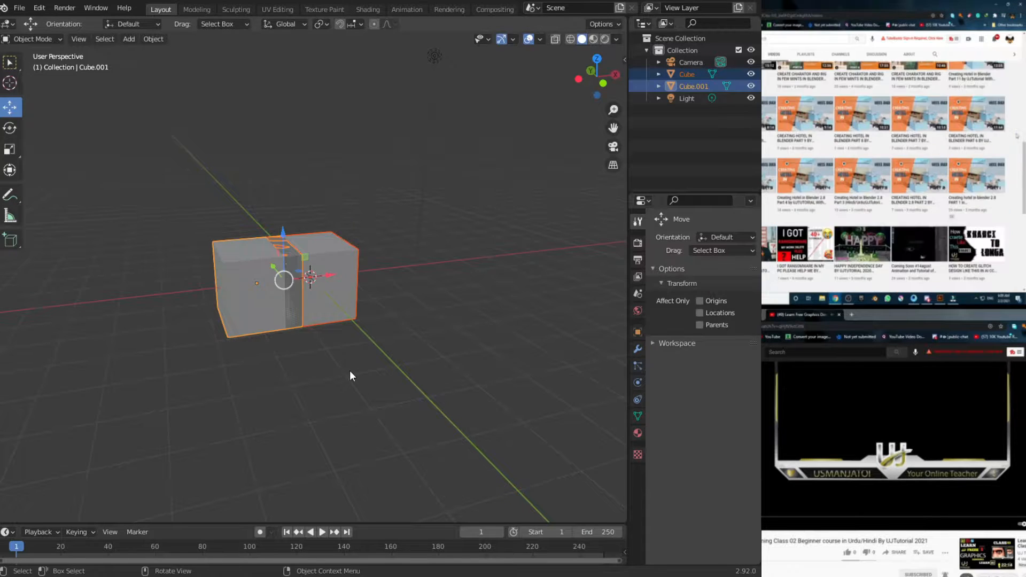
{"action": "left_click", "coordinate": [342, 362]}
- Undo the recent selections, the second cube's move and its creation
{"action": "key", "text": "ctrl+z"}
{"action": "key", "text": "ctrl+z"}
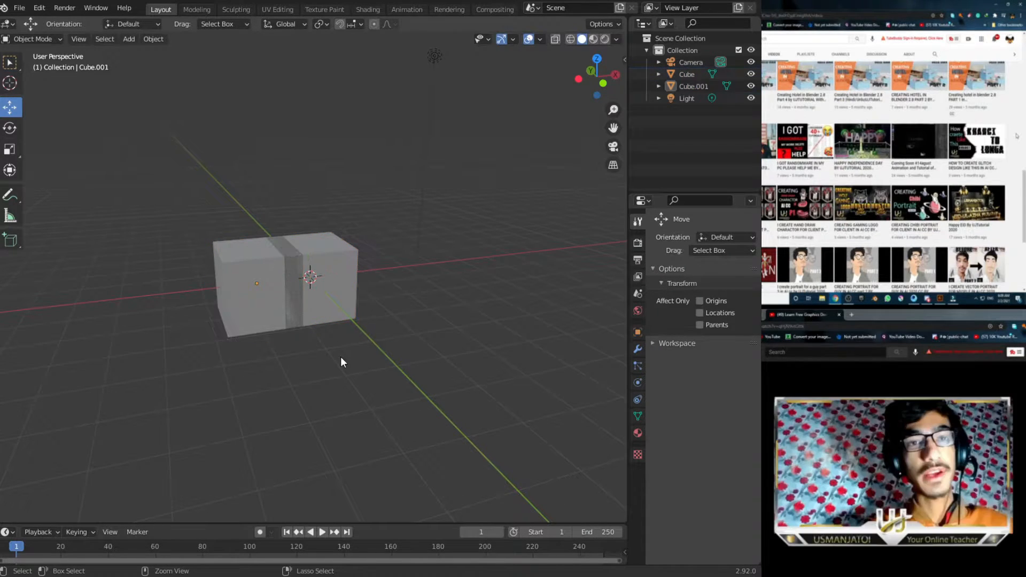
{"action": "key", "text": "ctrl+z"}
{"action": "key", "text": "ctrl+z"}
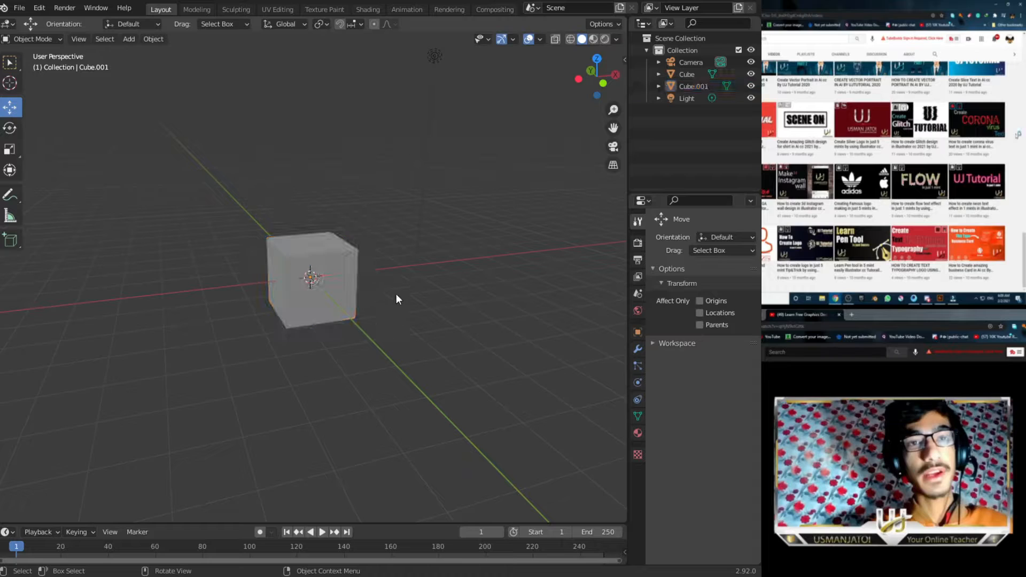
{"action": "key", "text": "ctrl+z"}
{"action": "key", "text": "ctrl+z"}
{"action": "key", "text": "ctrl+z"}
{"action": "key", "text": "ctrl+z"}
{"action": "key", "text": "ctrl+z"}
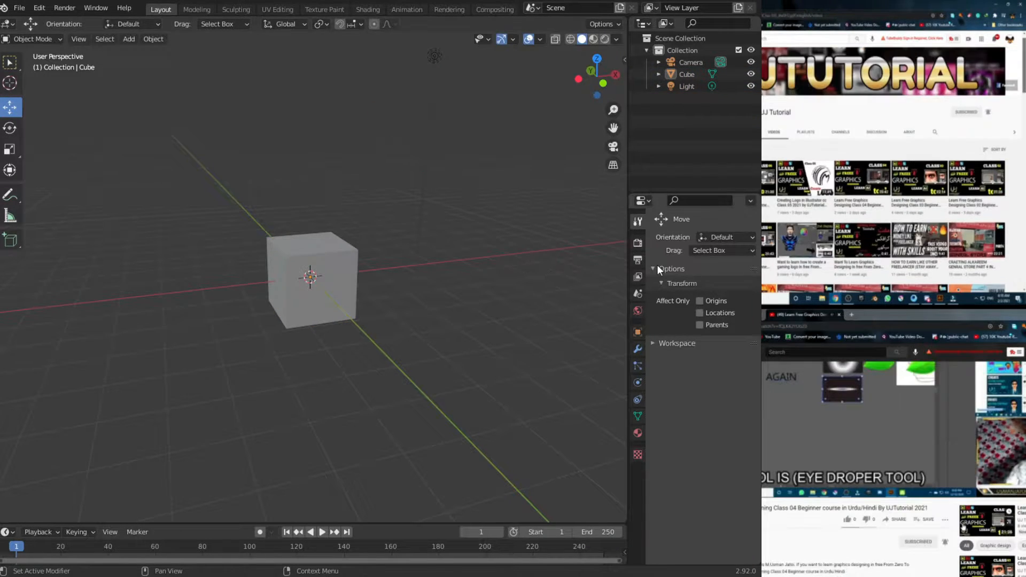
{"action": "left_click", "coordinate": [656, 266]}
{"action": "left_click", "coordinate": [656, 266]}
{"action": "left_click", "coordinate": [656, 287]}
{"action": "left_click", "coordinate": [658, 285]}
- Select the cube and move it back and forth along the X axis with the Move tool
{"action": "left_click", "coordinate": [307, 272]}
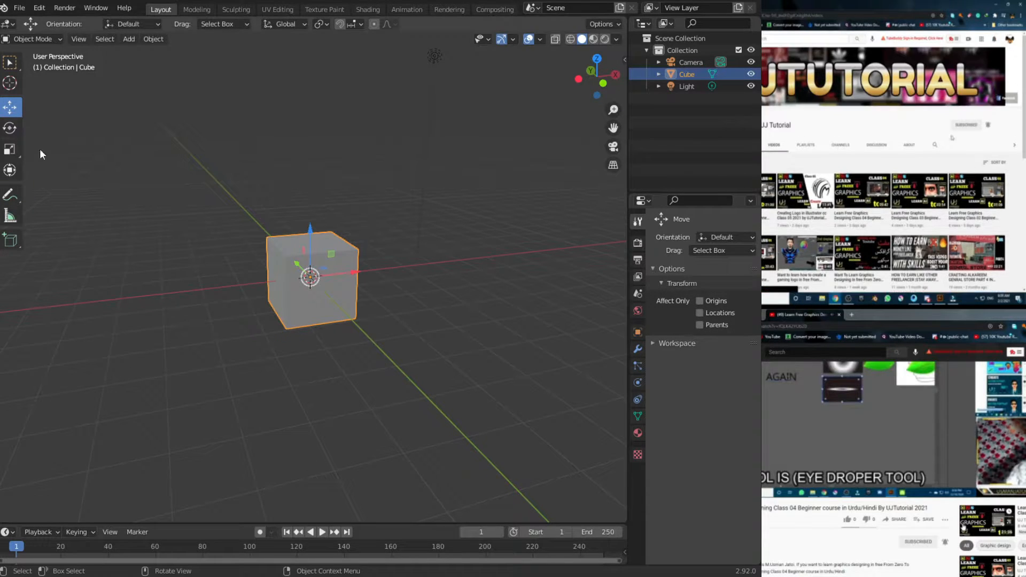
{"action": "left_click", "coordinate": [10, 170]}
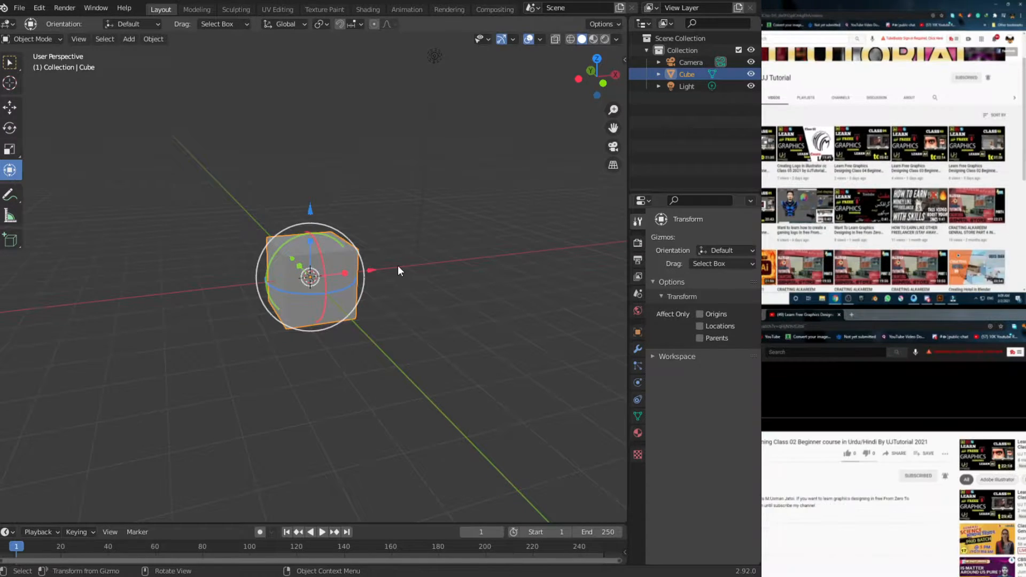
{"action": "left_click", "coordinate": [9, 107]}
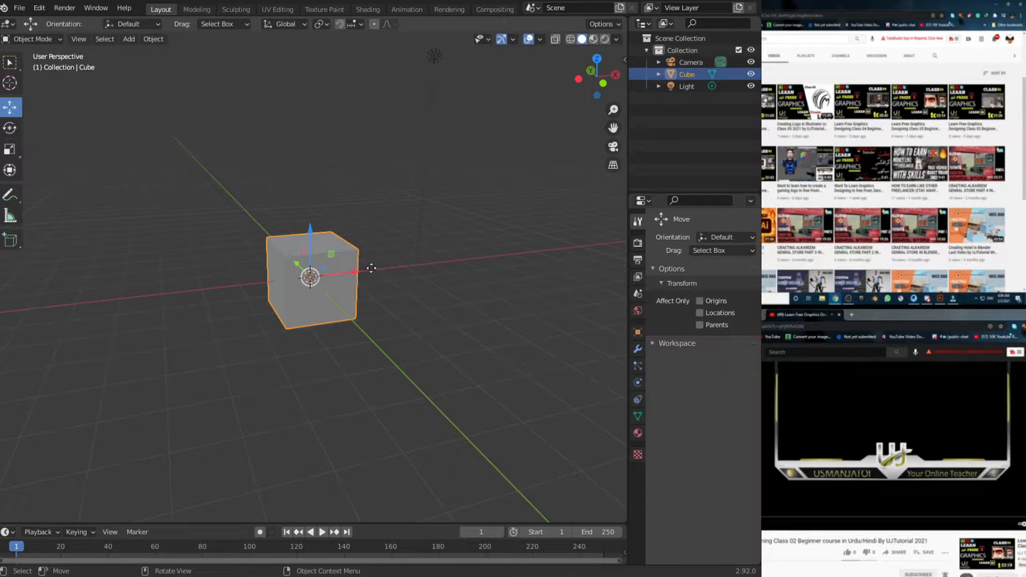
{"action": "left_click_drag", "start_coordinate": [371, 269], "coordinate": [359, 306]}
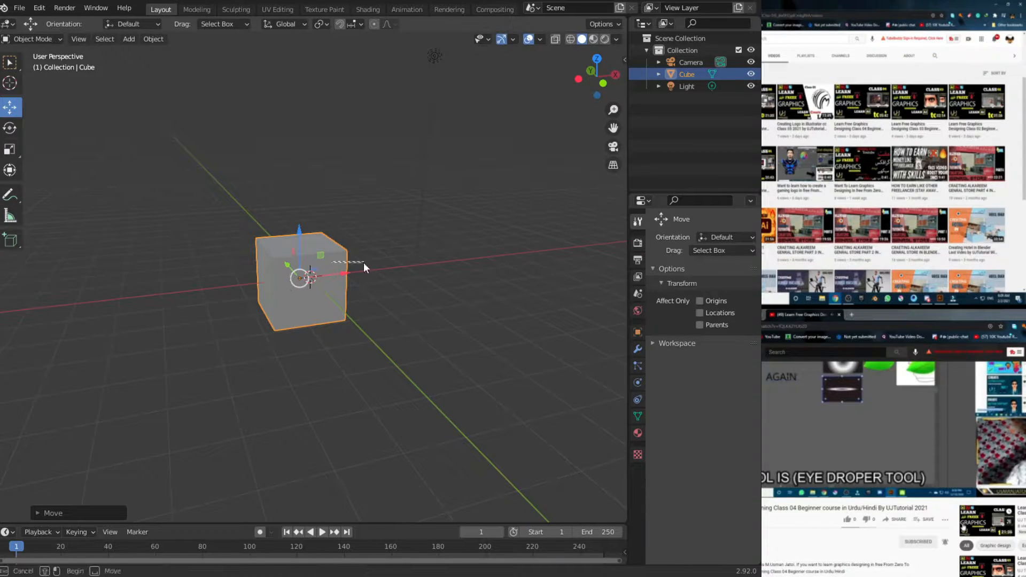
{"action": "left_click_drag", "start_coordinate": [342, 287], "coordinate": [357, 285]}
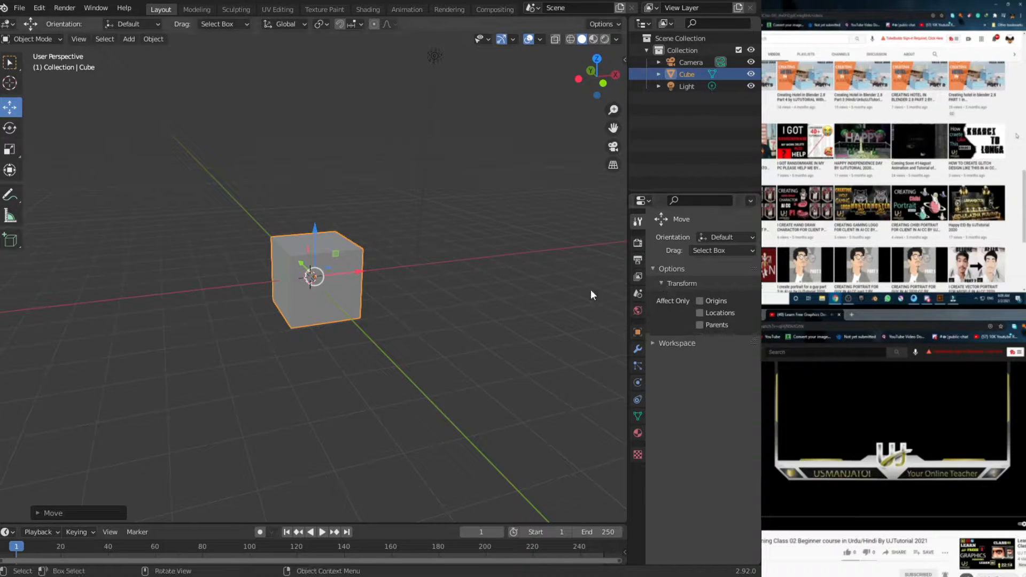
- Restrict transforms to affect only locations and move the cube along the X axis in the negative direction
{"action": "left_click", "coordinate": [700, 313]}
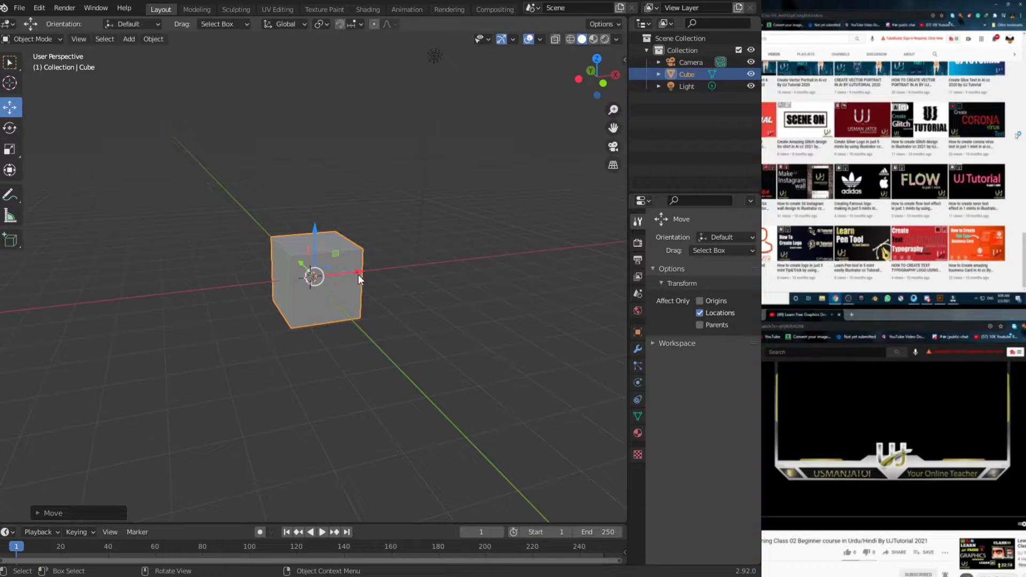
{"action": "left_click_drag", "start_coordinate": [358, 278], "coordinate": [336, 304]}
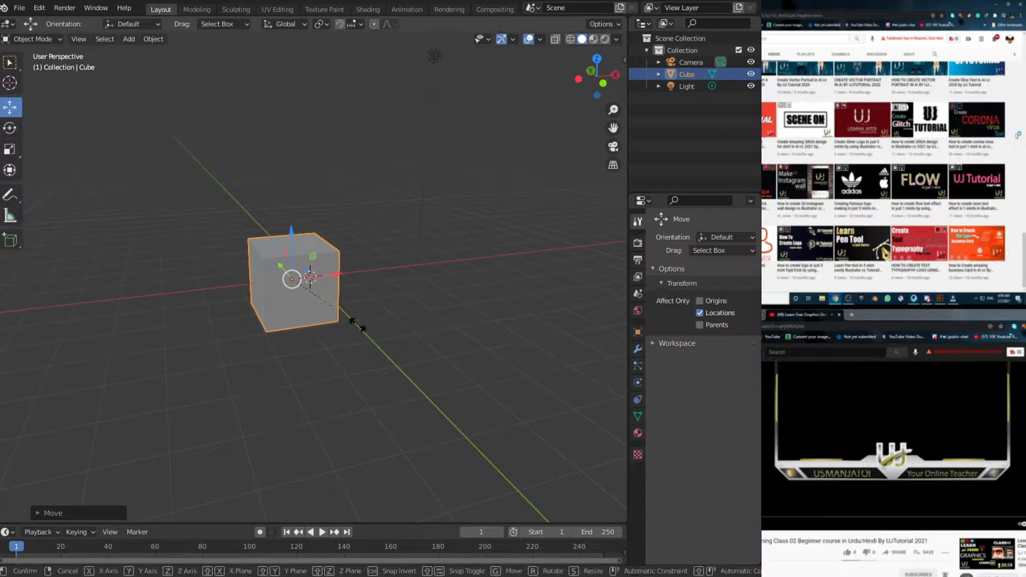
- Try to scale the cube several times and rotate it with transforms affecting only locations
{"action": "key", "text": "s"}
{"action": "left_click", "coordinate": [461, 389]}
{"action": "key", "text": "s"}
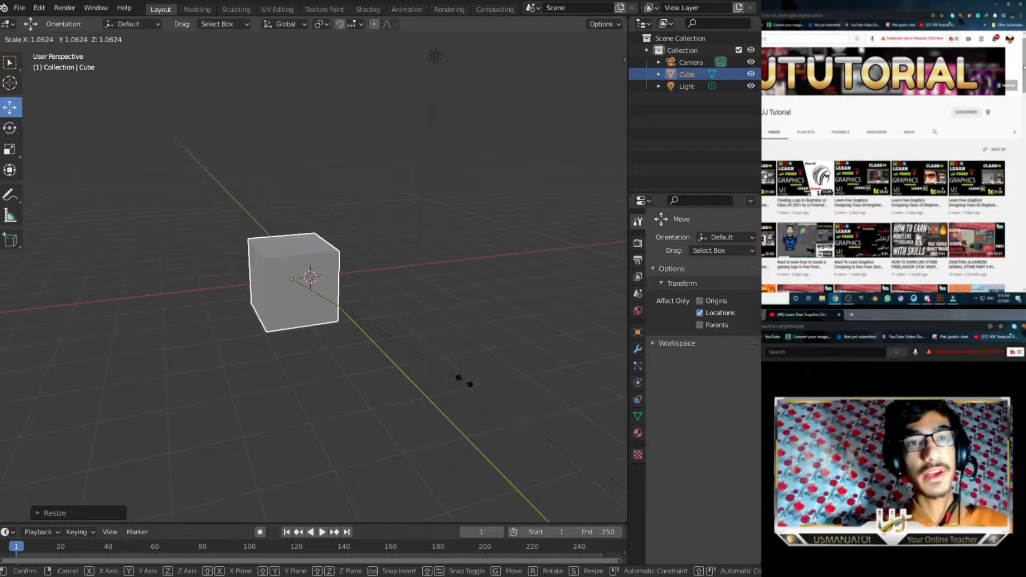
{"action": "left_click", "coordinate": [465, 382]}
{"action": "key", "text": "s"}
{"action": "left_click", "coordinate": [81, 489]}
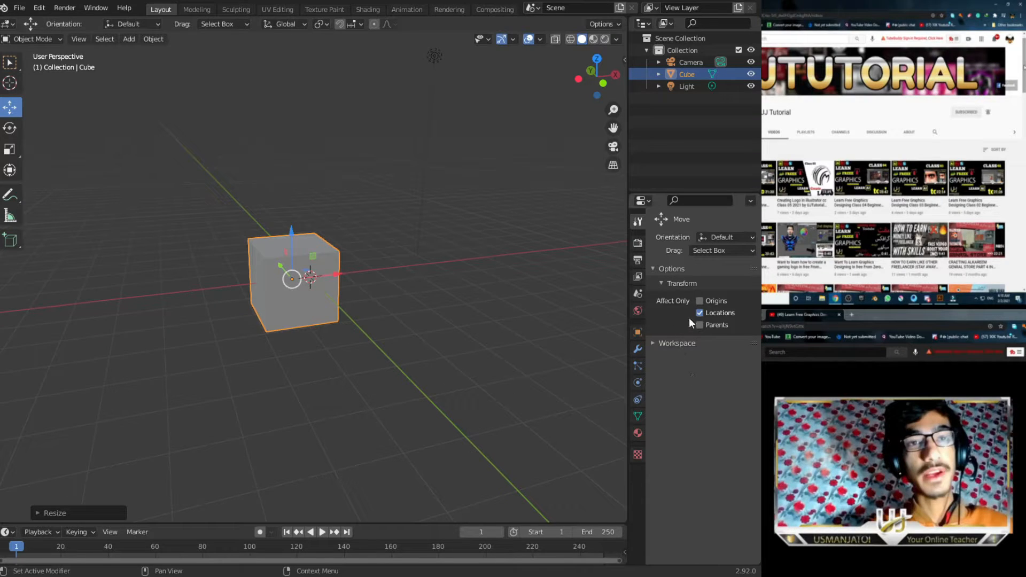
{"action": "key", "text": "s"}
{"action": "left_click", "coordinate": [530, 413]}
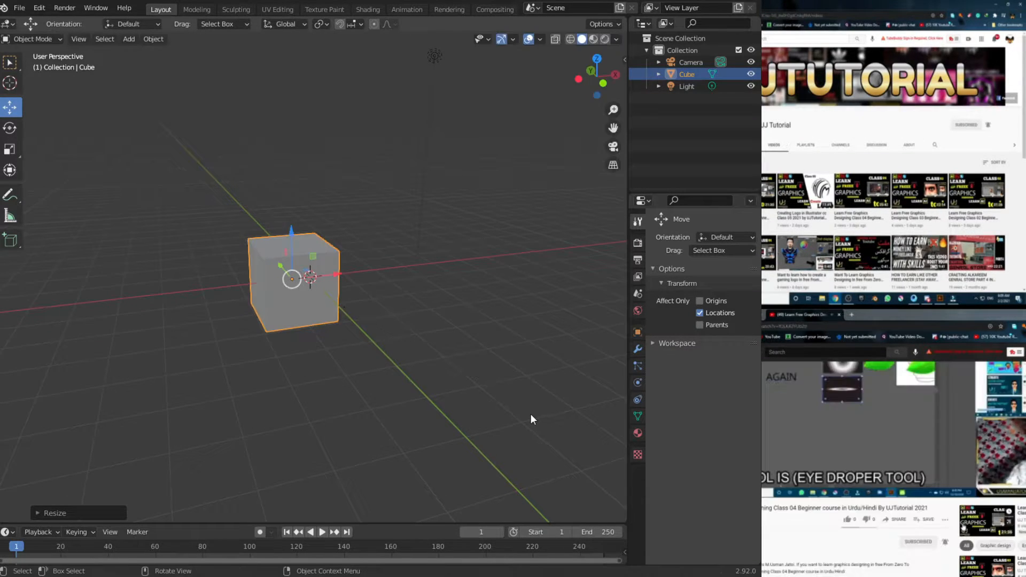
{"action": "left_click", "coordinate": [9, 128]}
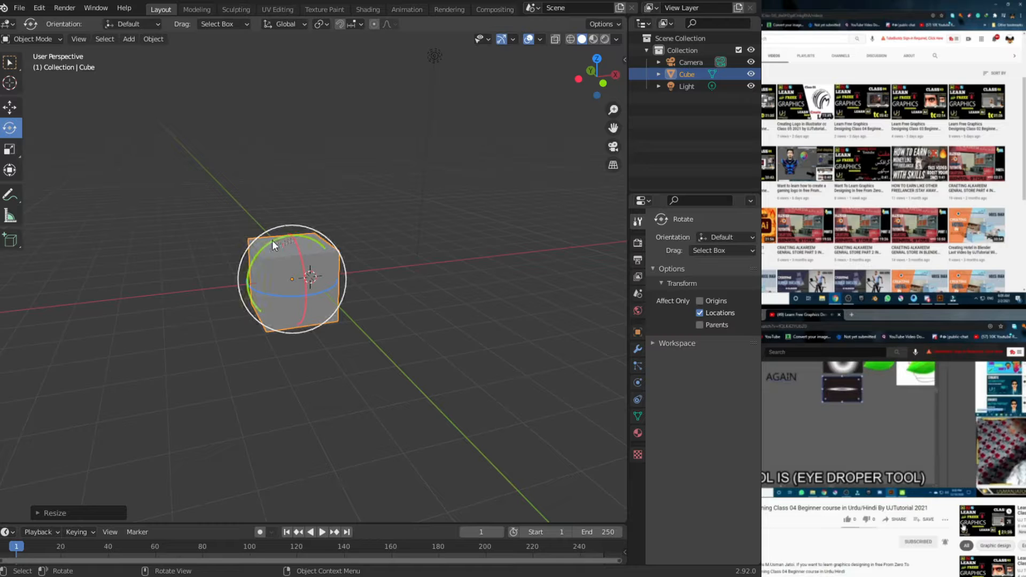
{"action": "left_click_drag", "start_coordinate": [273, 243], "coordinate": [201, 282]}
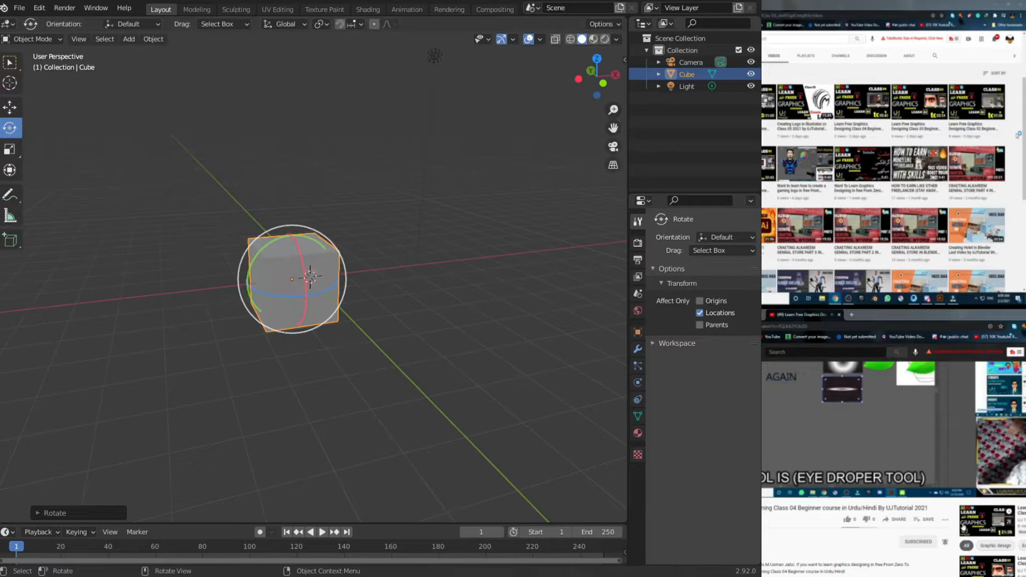
- Switch to the Move tool and try to move the cube along the X axis
{"action": "left_click", "coordinate": [9, 107]}
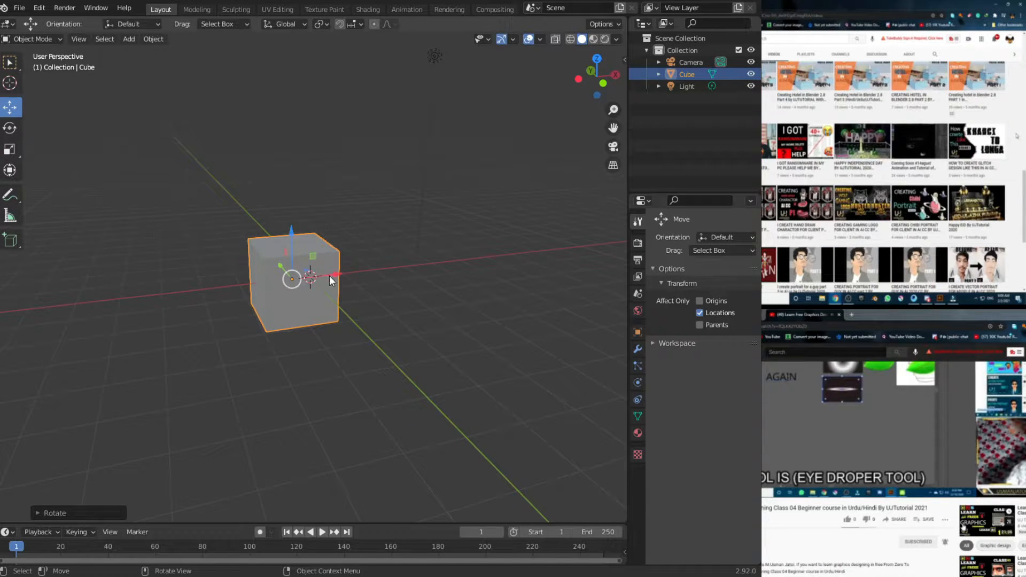
{"action": "left_click_drag", "start_coordinate": [329, 275], "coordinate": [350, 347]}
{"action": "right_click", "coordinate": [350, 348]}
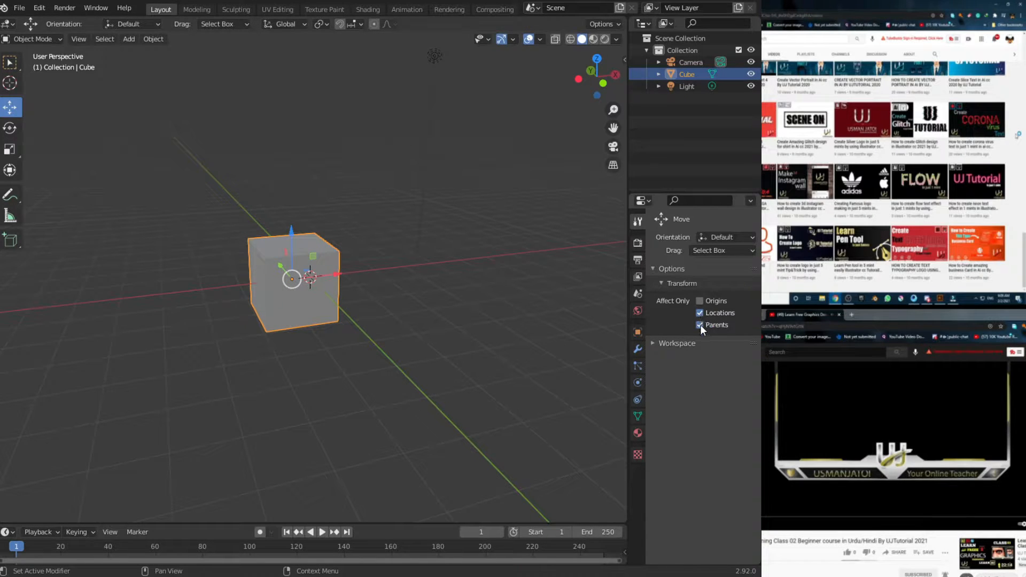
- Add a second cube mesh and move it along the X axis in the negative direction, away from the original cube
{"action": "left_click", "coordinate": [129, 39]}
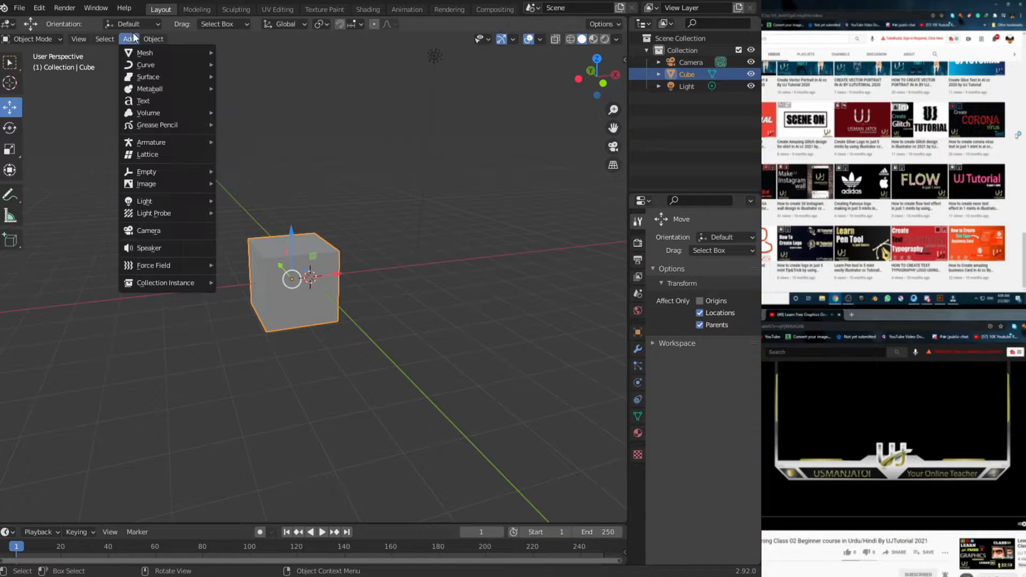
{"action": "mouse_move", "coordinate": [132, 49]}
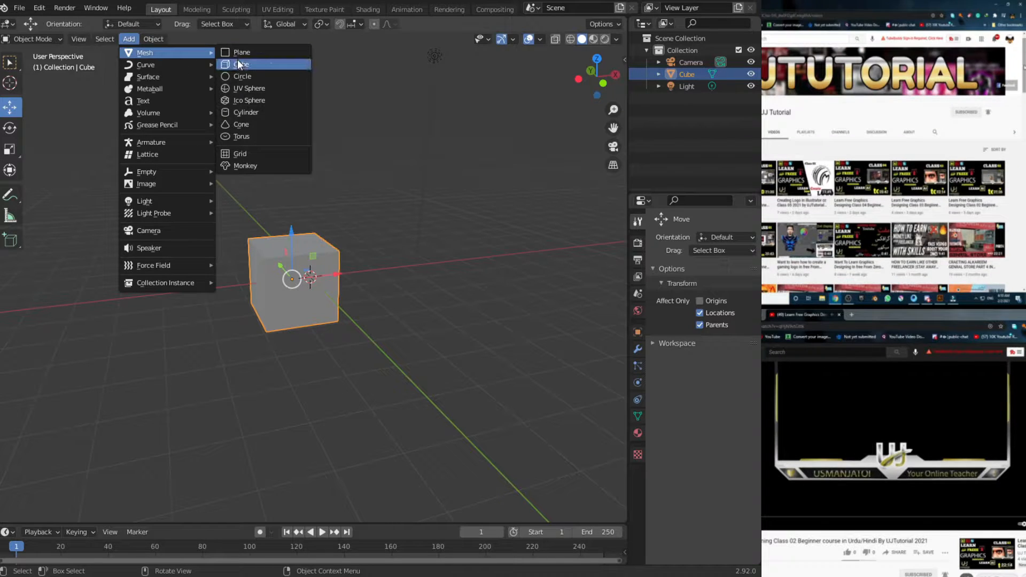
{"action": "left_click", "coordinate": [261, 64]}
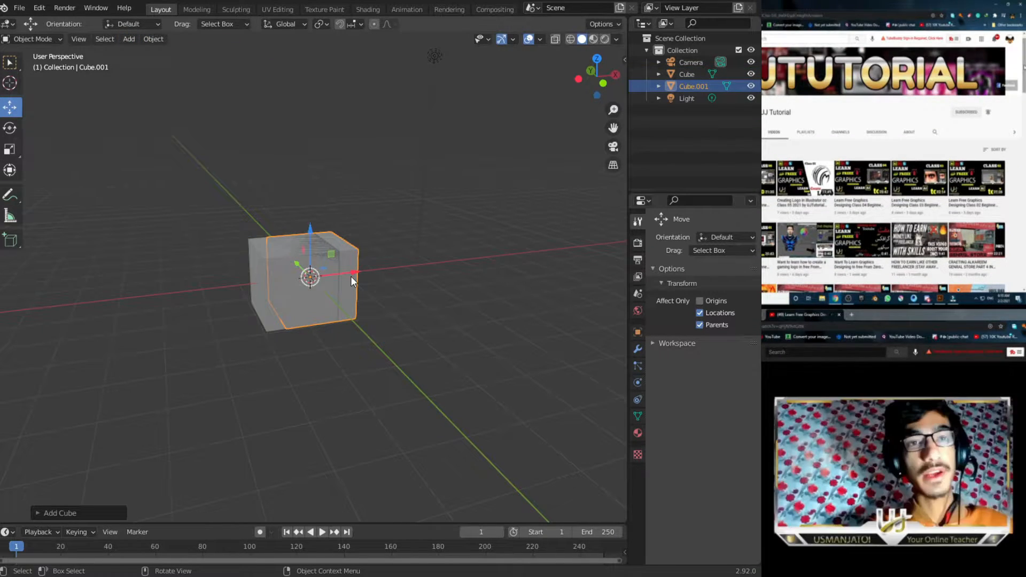
{"action": "left_click_drag", "start_coordinate": [351, 274], "coordinate": [84, 321]}
{"action": "left_click", "coordinate": [422, 185]}
{"action": "left_click_drag", "start_coordinate": [613, 127], "coordinate": [685, 112]}
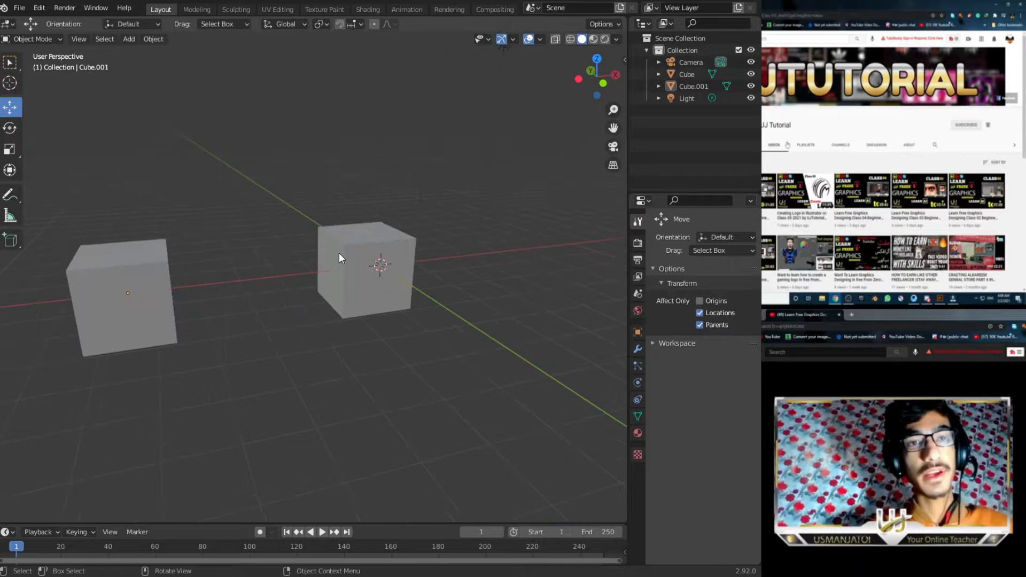
- Select the original cube followed by the second cube and make the second cube the parent of the original
{"action": "left_click", "coordinate": [339, 252]}
{"action": "left_click", "coordinate": [154, 275]}
{"action": "left_click", "coordinate": [359, 233]}
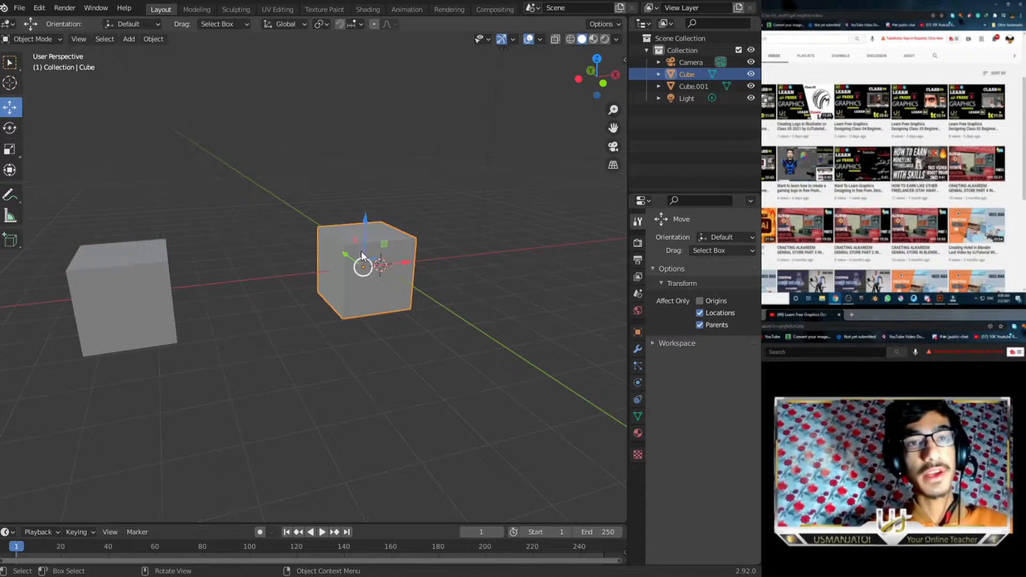
{"action": "left_click", "coordinate": [123, 270]}
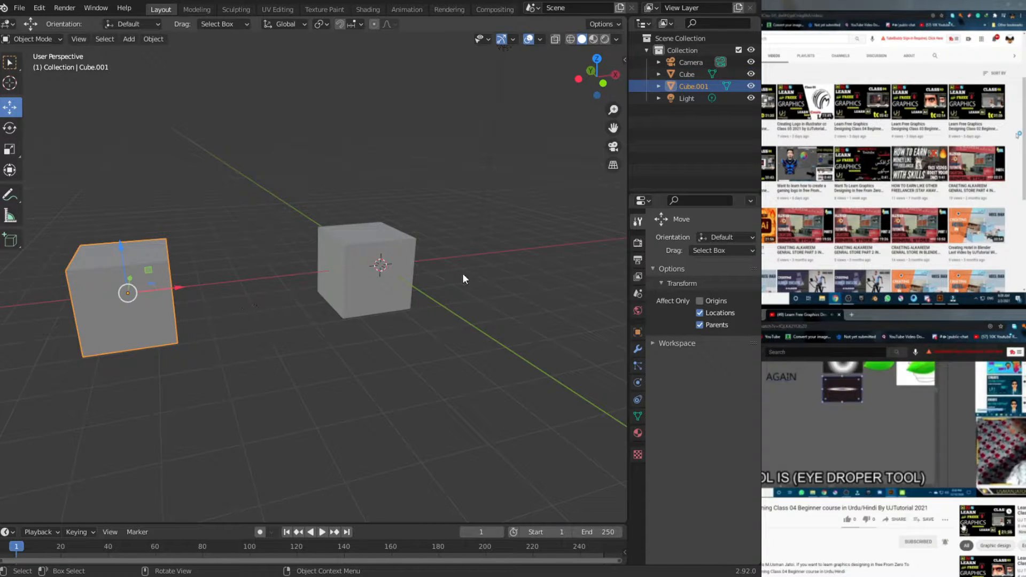
{"action": "left_click", "coordinate": [382, 275]}
{"action": "left_click", "coordinate": [134, 288], "text": "shift"}
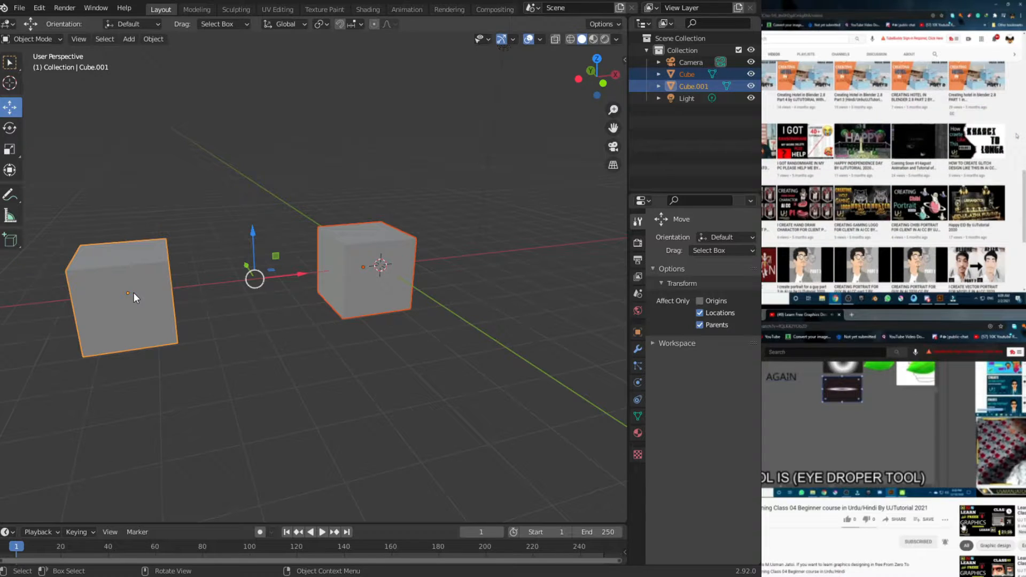
{"action": "key", "text": "ctrl+p"}
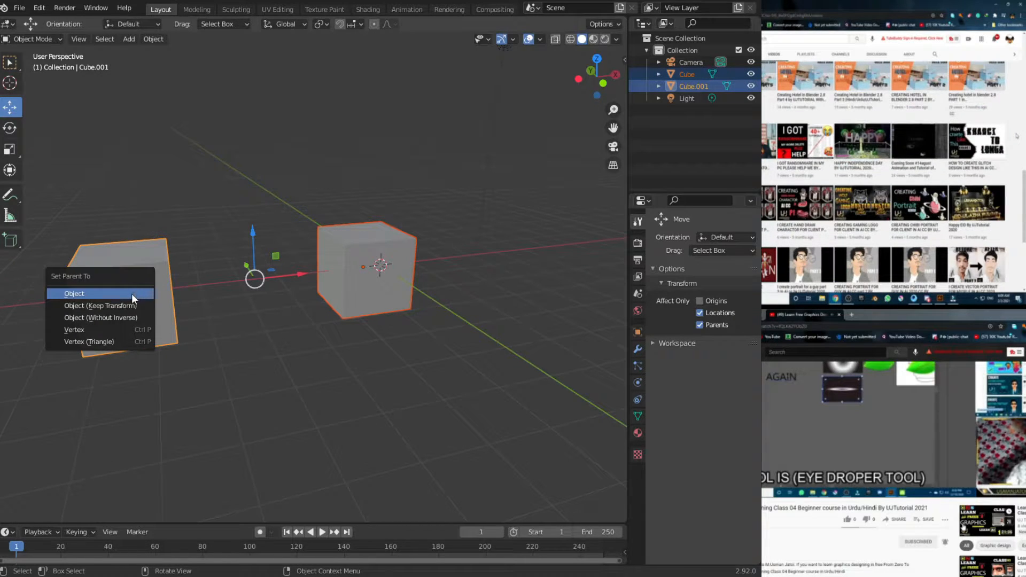
{"action": "left_click", "coordinate": [135, 304]}
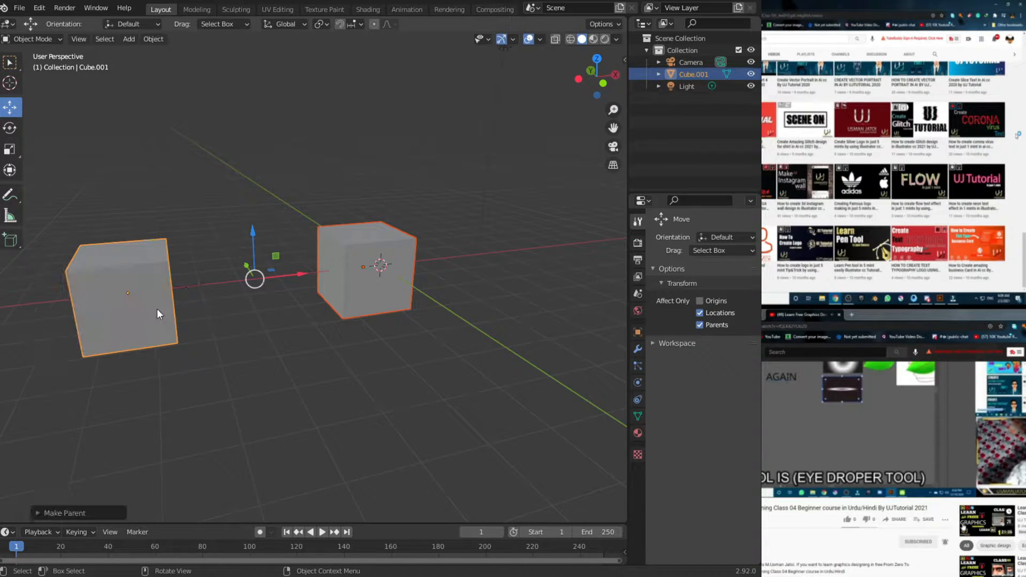
- Move the child cube along the Z axis, undo that move, and raise the child cube slightly along Z
{"action": "left_click", "coordinate": [335, 251]}
{"action": "key", "text": "g"}
{"action": "key", "text": "z"}
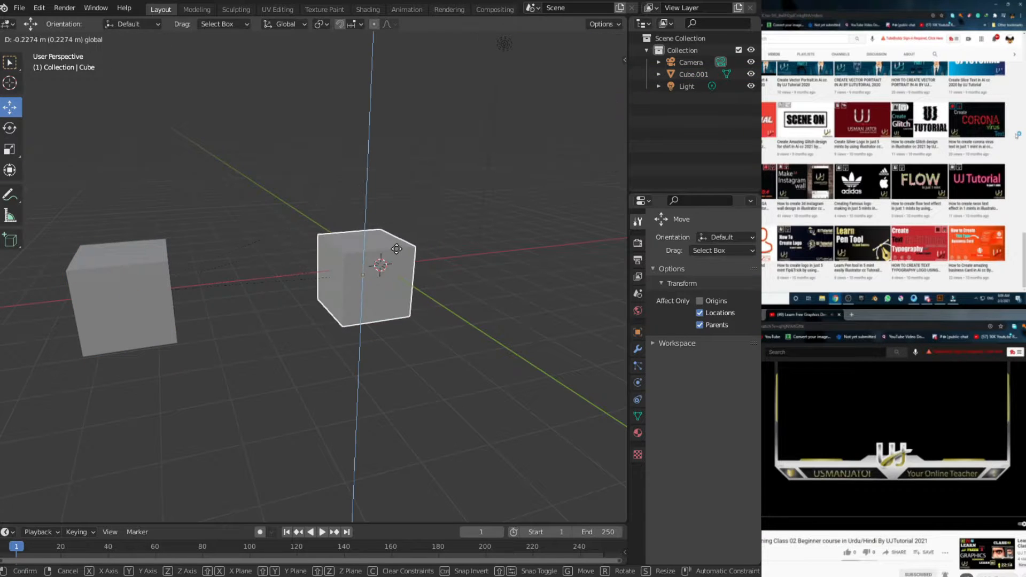
{"action": "left_click", "coordinate": [403, 169]}
{"action": "key", "text": "ctrl+z"}
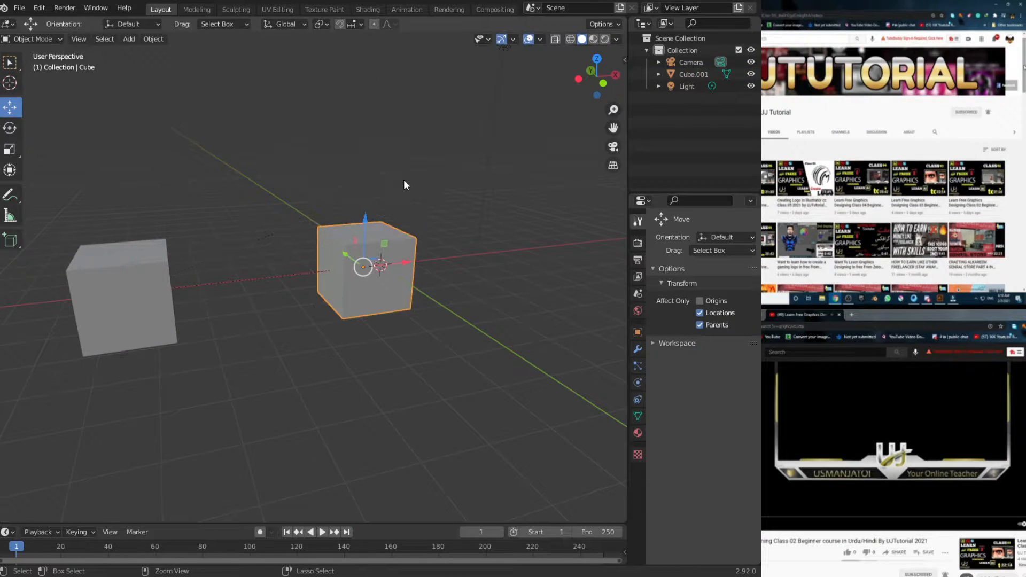
{"action": "key", "text": "g"}
{"action": "key", "text": "z"}
{"action": "left_click", "coordinate": [381, 209]}
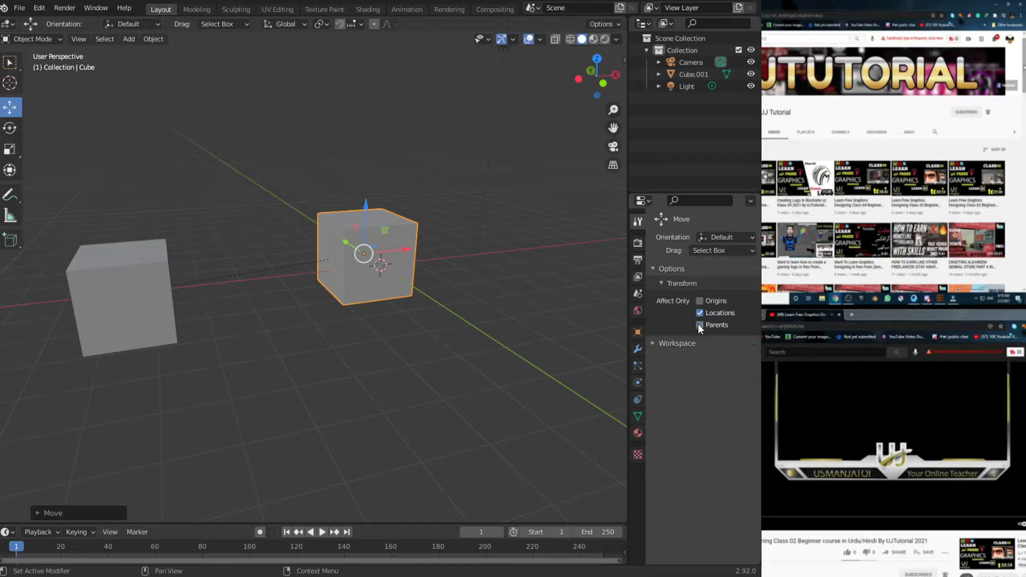
- Turn off the Affect Only options for Locations and Parents and try to move the child cube up along the Z axis
{"action": "left_click", "coordinate": [699, 313]}
{"action": "key", "text": "g"}
{"action": "key", "text": "z"}
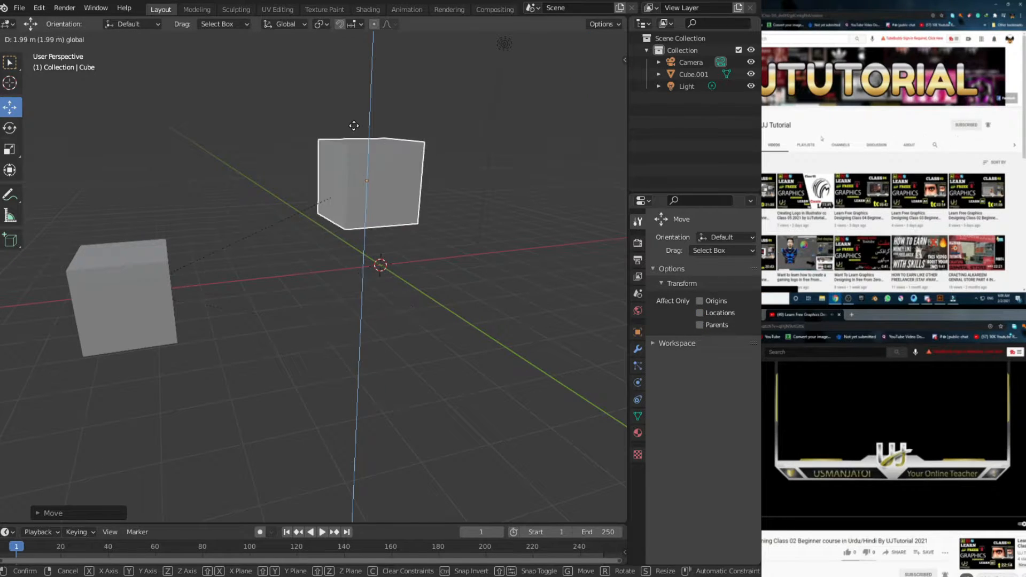
{"action": "left_click", "coordinate": [355, 184]}
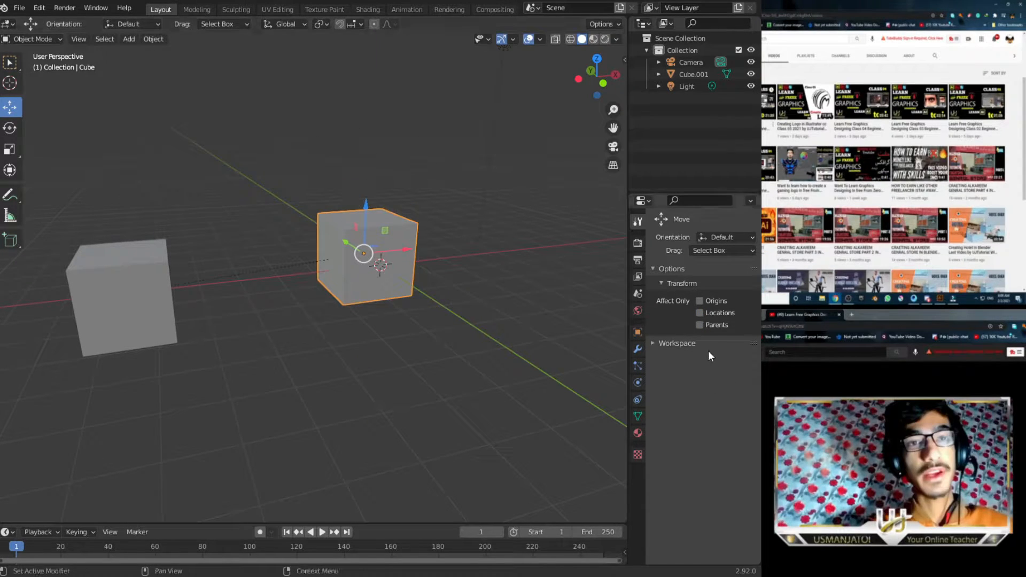
- Restrict transforms to affect only parents and move both selected cubes along the X axis in the positive direction
{"action": "left_click", "coordinate": [699, 324]}
{"action": "left_click", "coordinate": [165, 281], "text": "shift"}
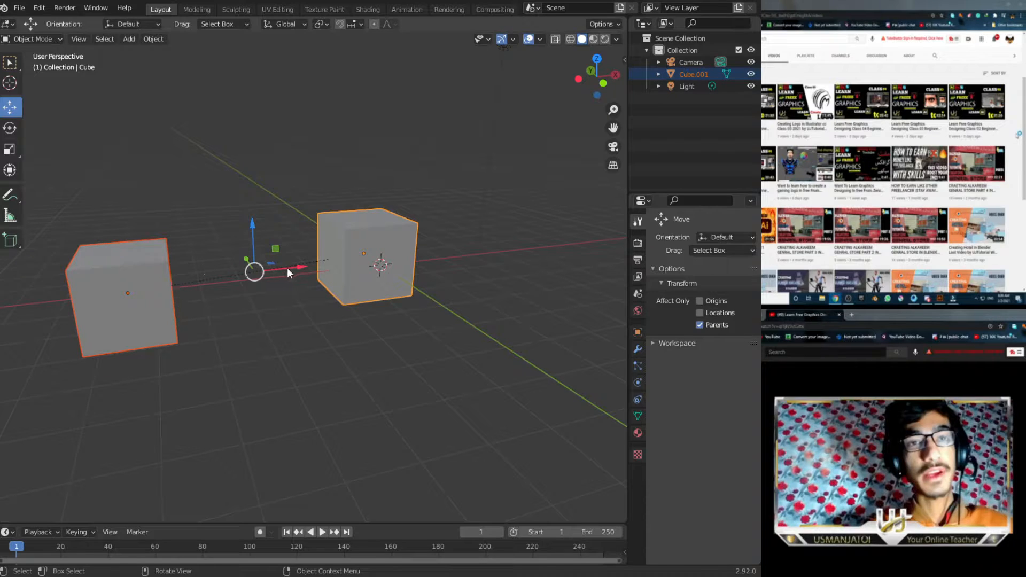
{"action": "left_click_drag", "start_coordinate": [287, 273], "coordinate": [348, 265]}
- Try to move the parent cube along the X axis, toggle Affect Only Parents, move the cube again and undo
{"action": "left_click", "coordinate": [197, 242]}
{"action": "key", "text": "g"}
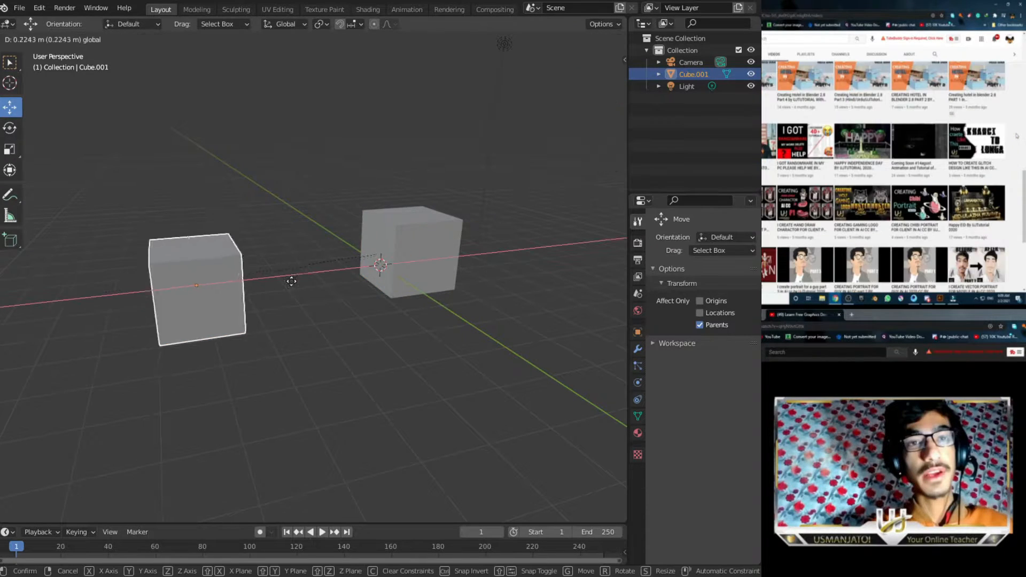
{"action": "right_click", "coordinate": [238, 353]}
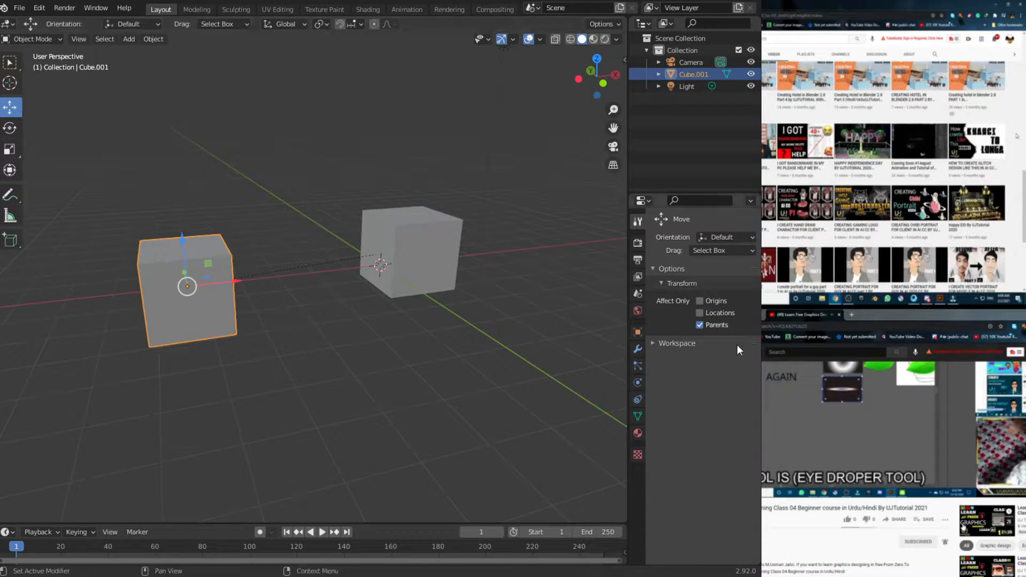
{"action": "left_click", "coordinate": [698, 326]}
{"action": "mouse_move", "coordinate": [237, 282]}
{"action": "left_mouse_down"}
{"action": "mouse_move", "coordinate": [174, 290]}
{"action": "mouse_move", "coordinate": [254, 286]}
{"action": "mouse_move", "coordinate": [223, 287]}
{"action": "left_mouse_up"}
{"action": "key", "text": "ctrl+z"}
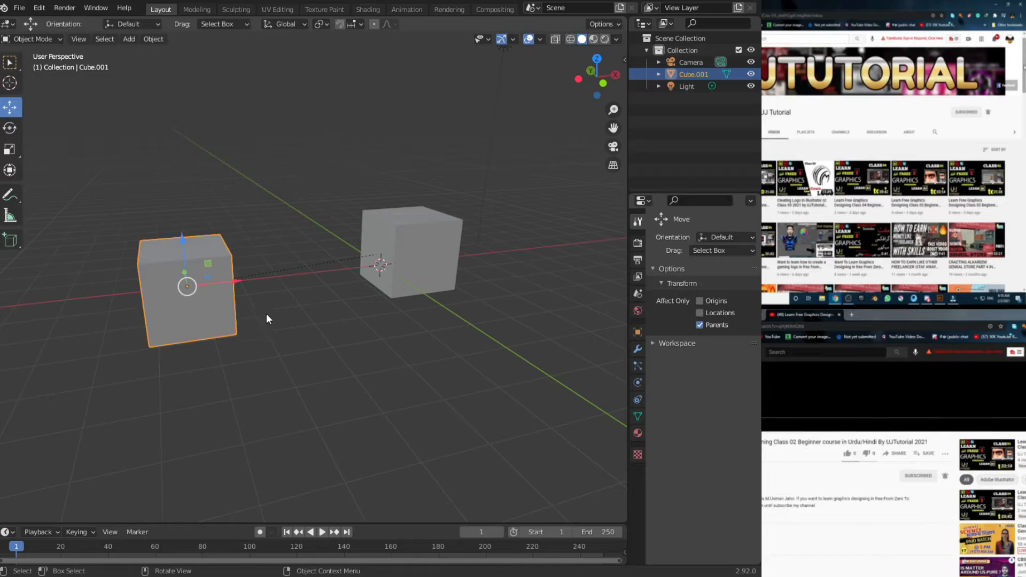
- Move the parent cube far along the negative X axis with Affect Only Parents enabled, and undo the move
{"action": "left_click_drag", "start_coordinate": [237, 282], "coordinate": [16, 323]}
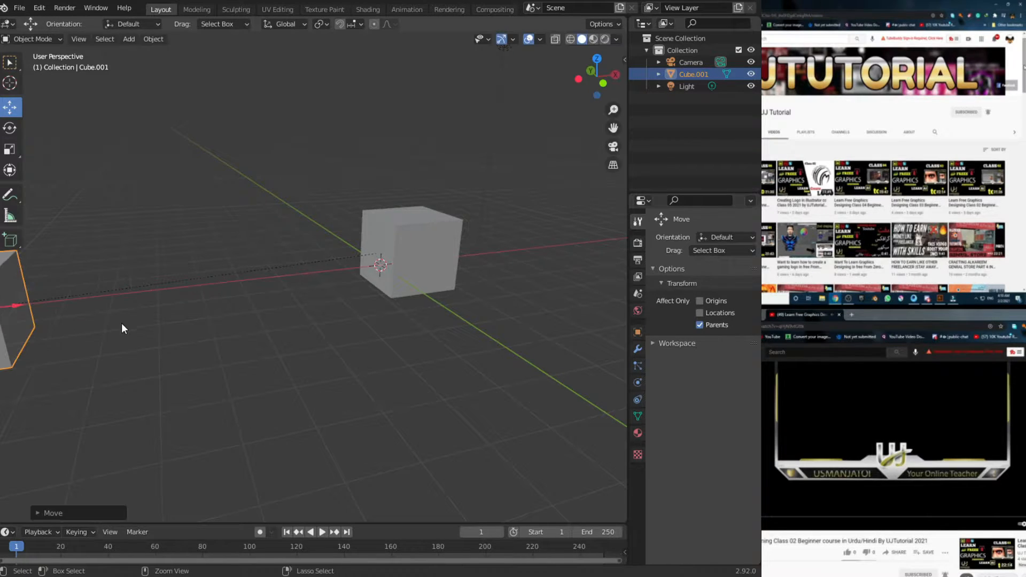
{"action": "key", "text": "ctrl+z"}
{"action": "right_click", "coordinate": [48, 264]}
- Select the child cube, clear its parent relationship, and undo the clearing and the selection
{"action": "left_click", "coordinate": [357, 244]}
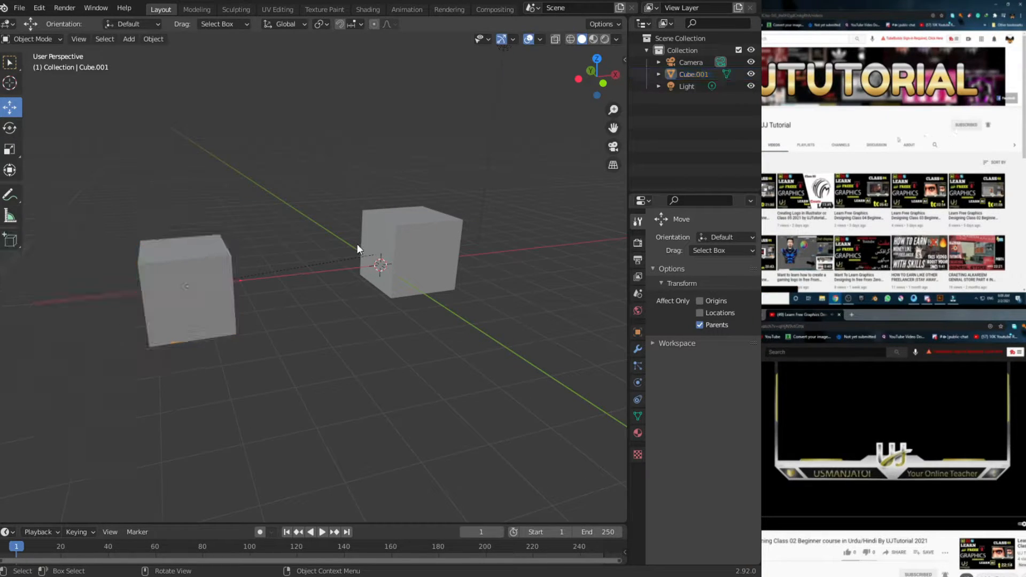
{"action": "left_click", "coordinate": [364, 247]}
{"action": "right_click", "coordinate": [365, 249]}
{"action": "mouse_move", "coordinate": [368, 398]}
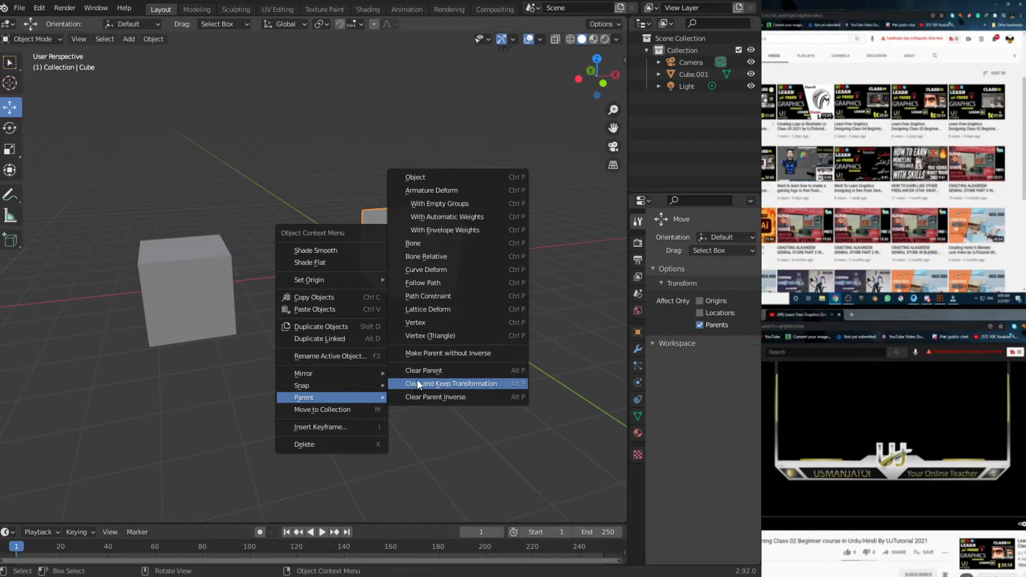
{"action": "left_click", "coordinate": [418, 375]}
{"action": "key", "text": "ctrl+z"}
{"action": "key", "text": "ctrl+shift+z"}
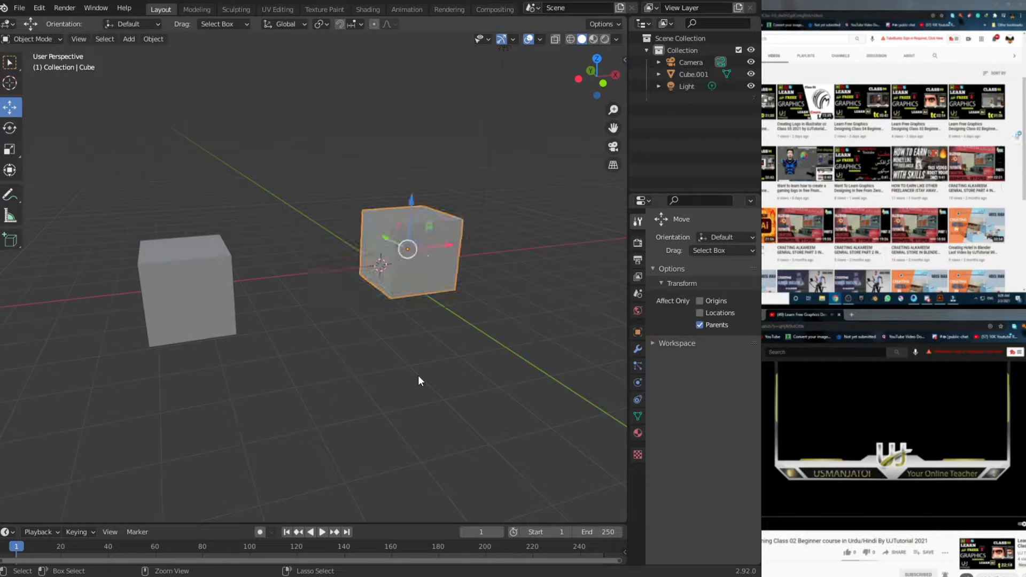
{"action": "key", "text": "ctrl+z"}
{"action": "key", "text": "ctrl+z"}
- Turn off Affect Only Parents, select the parent cube, move it slightly along the X axis and undo the move
{"action": "left_click", "coordinate": [700, 325]}
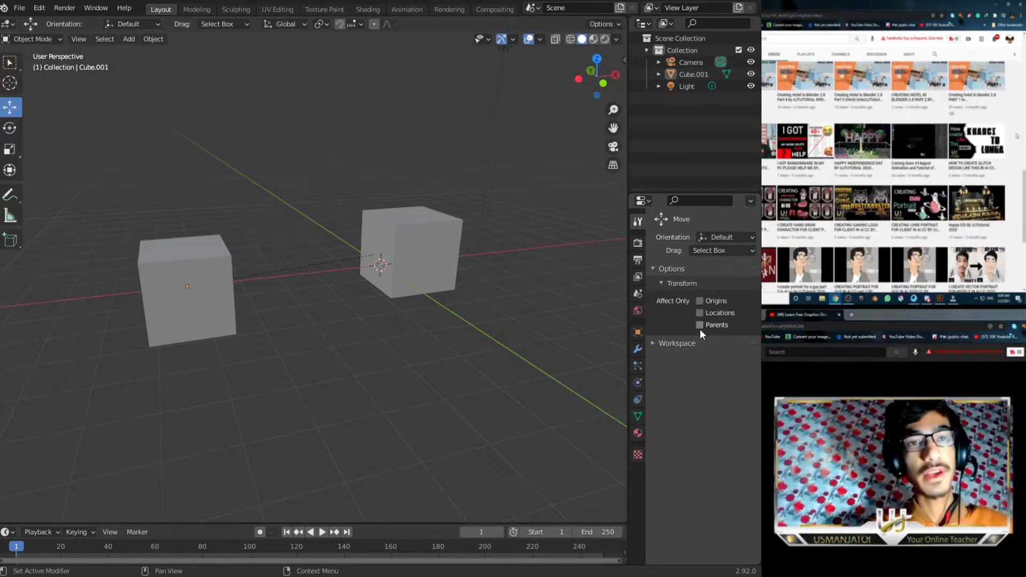
{"action": "left_click_drag", "start_coordinate": [78, 143], "coordinate": [227, 284]}
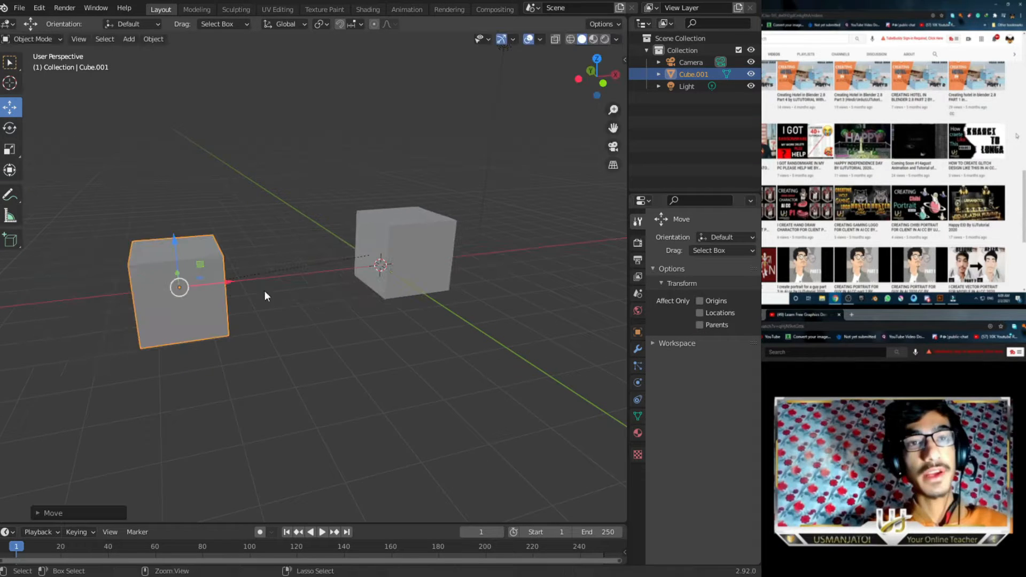
{"action": "key", "text": "ctrl+z"}
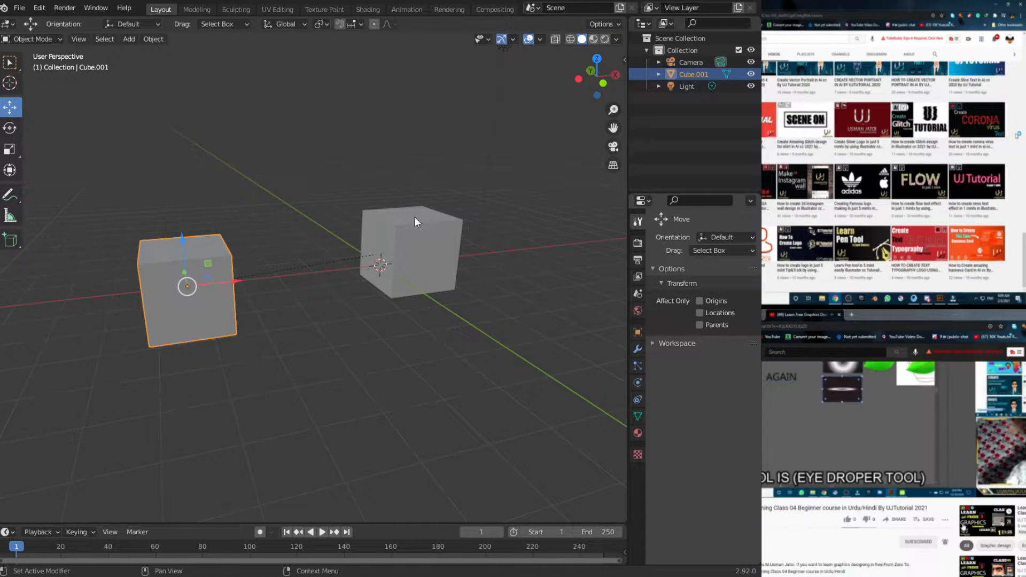
- Review the Workspace add-on filters and the file import, export and external data options, collapsing the Transform and Workspace settings
{"action": "left_click", "coordinate": [661, 343]}
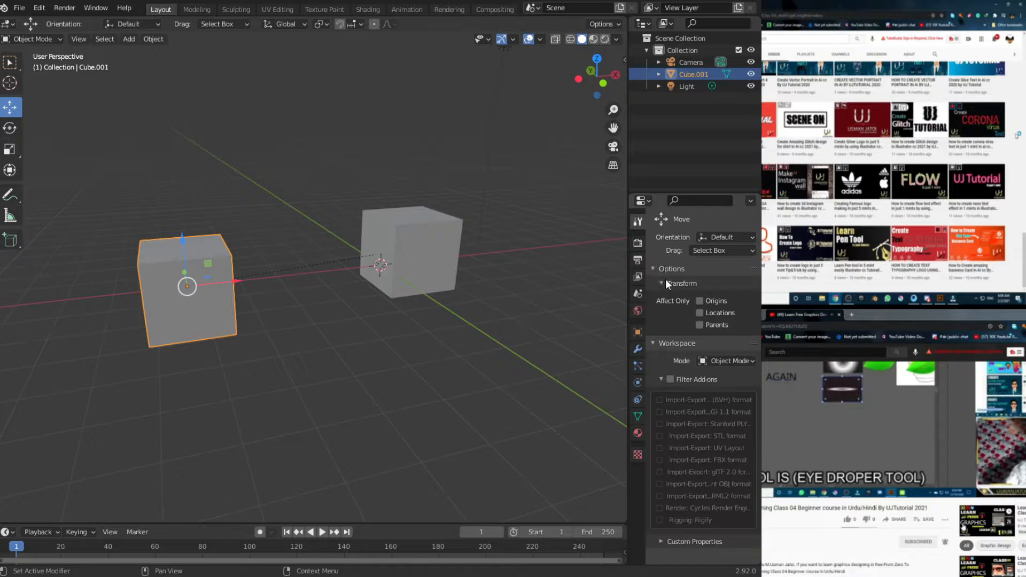
{"action": "left_click", "coordinate": [665, 282]}
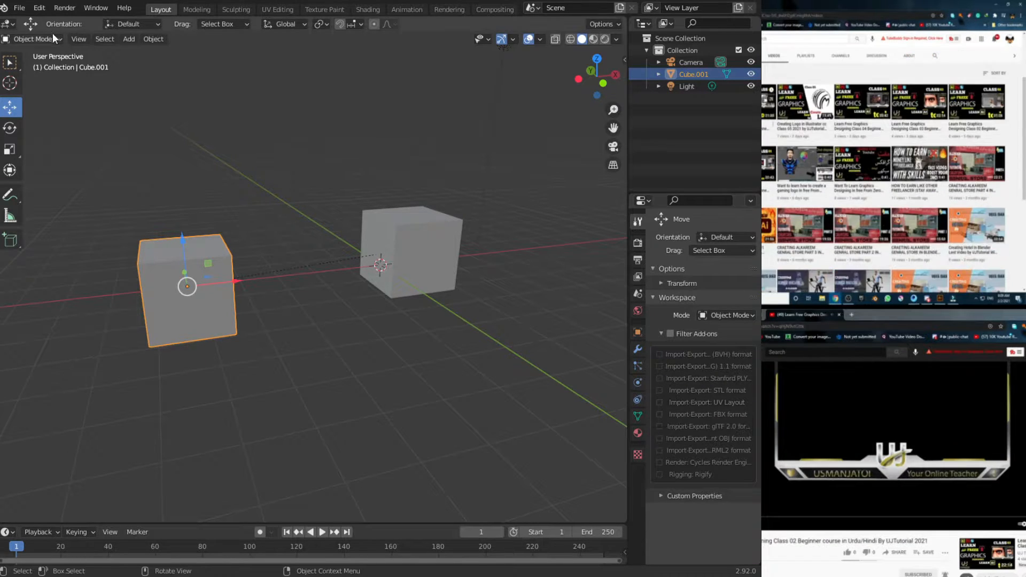
{"action": "left_click", "coordinate": [19, 8]}
{"action": "mouse_move", "coordinate": [91, 168]}
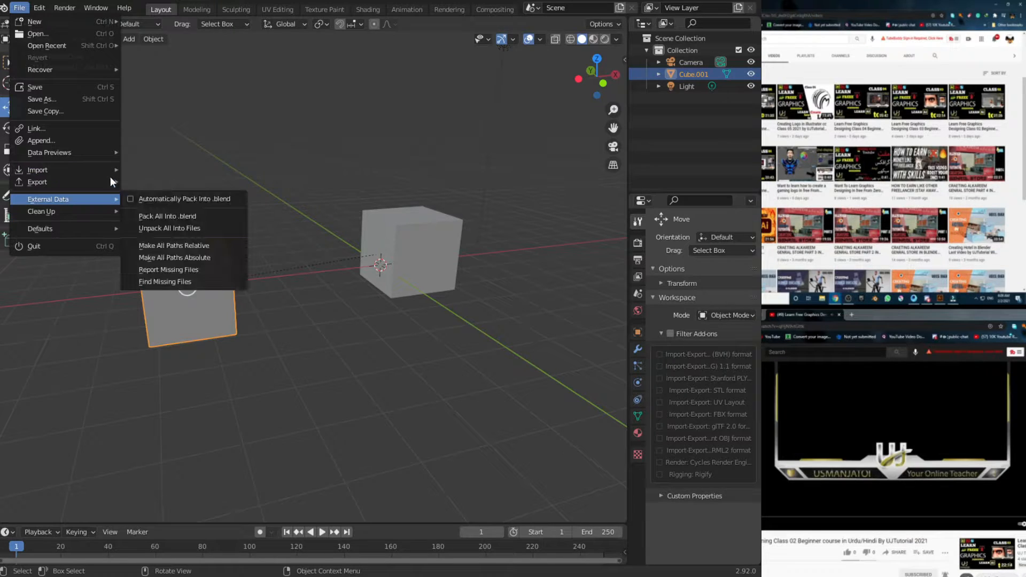
{"action": "left_click", "coordinate": [245, 152]}
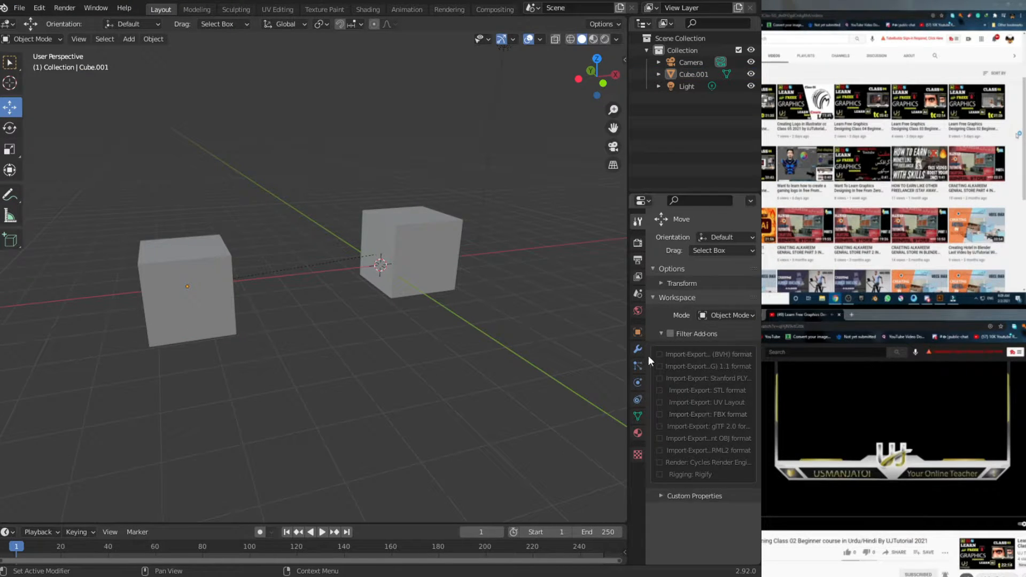
{"action": "left_click", "coordinate": [661, 333]}
{"action": "left_click", "coordinate": [662, 297]}
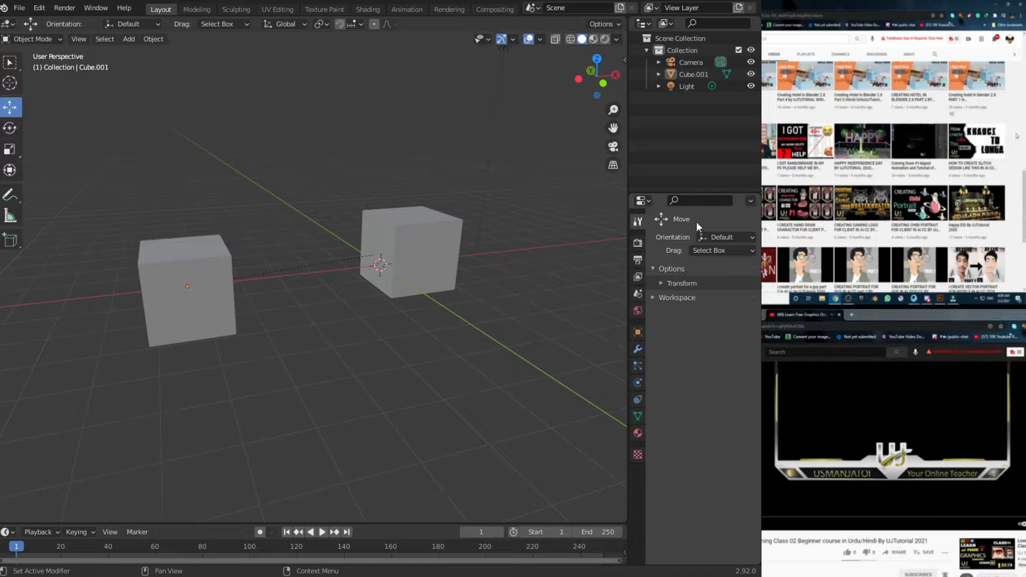
- Set the Move tool's drag action to Select Circle and circle-select the parent cube and the child cube with the selection tool
{"action": "left_click", "coordinate": [715, 250]}
{"action": "left_click", "coordinate": [705, 208]}
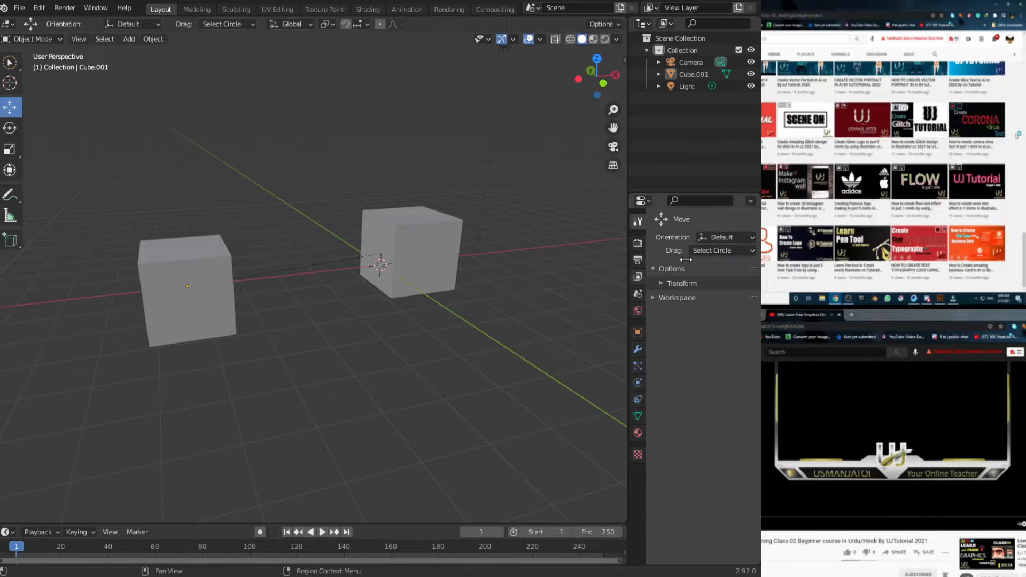
{"action": "left_click", "coordinate": [14, 57]}
{"action": "left_click_drag", "start_coordinate": [242, 373], "coordinate": [192, 287]}
{"action": "left_click_drag", "start_coordinate": [431, 346], "coordinate": [409, 254]}
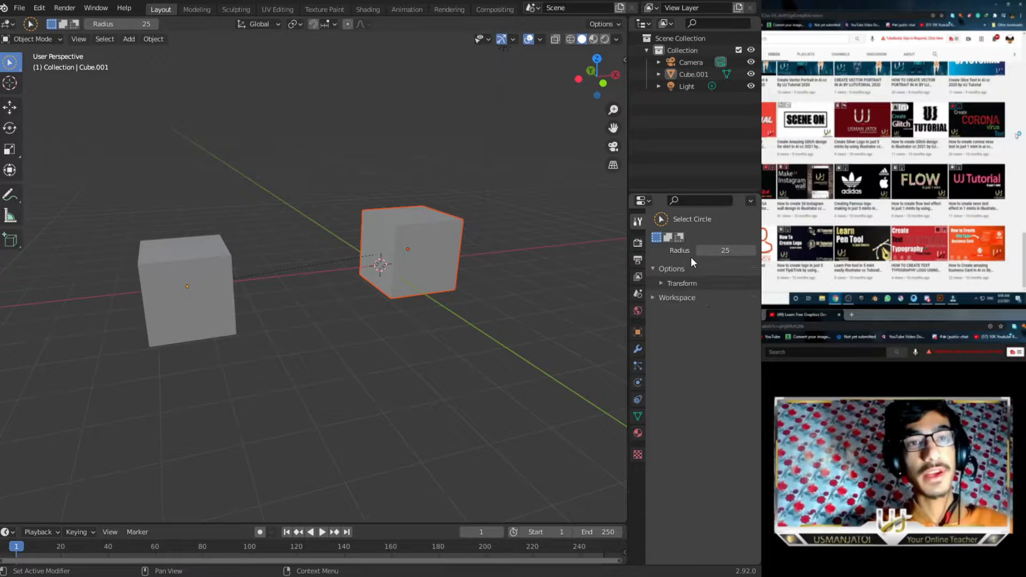
- Switch to the Select Box tool, show the render settings and box-select both cubes in the viewport
{"action": "left_click", "coordinate": [10, 63]}
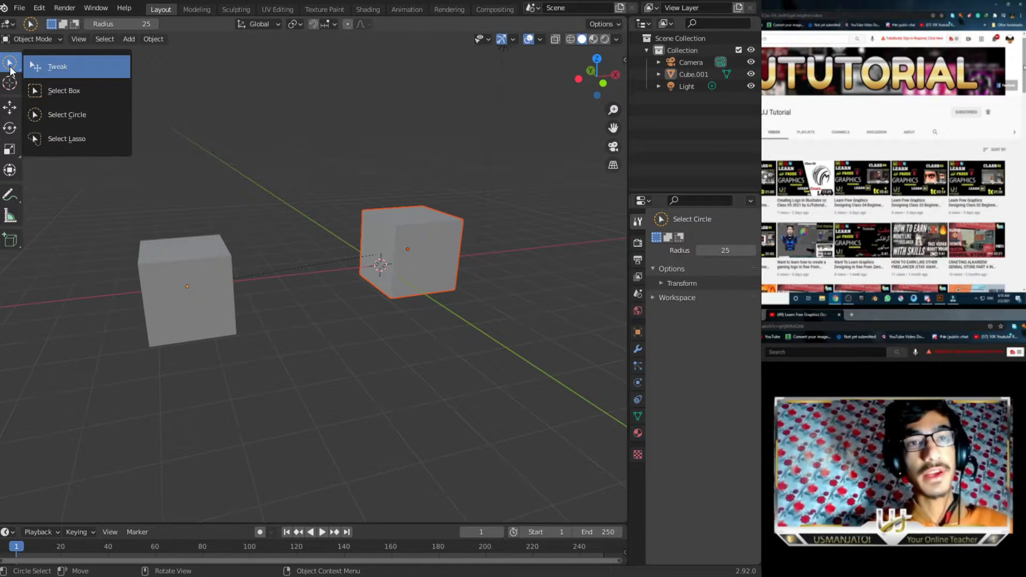
{"action": "left_click", "coordinate": [53, 93]}
{"action": "left_click", "coordinate": [470, 188]}
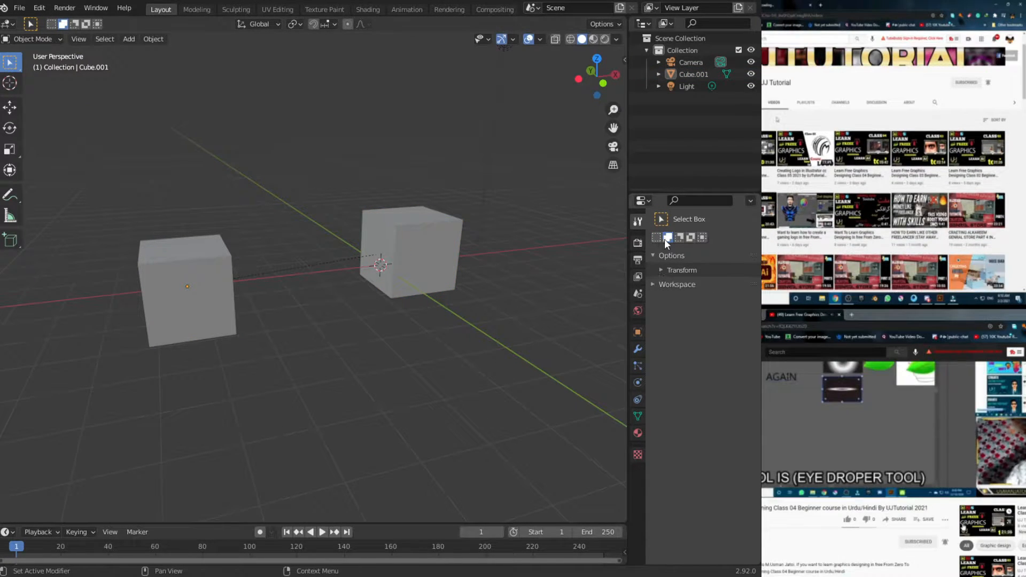
{"action": "left_click", "coordinate": [637, 242]}
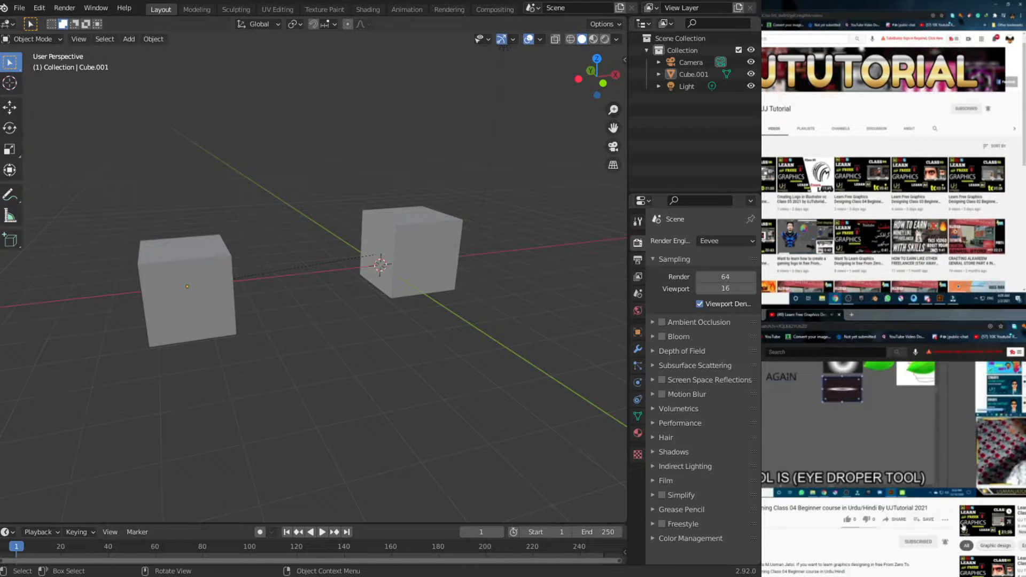
{"action": "left_click_drag", "start_coordinate": [188, 172], "coordinate": [465, 342]}
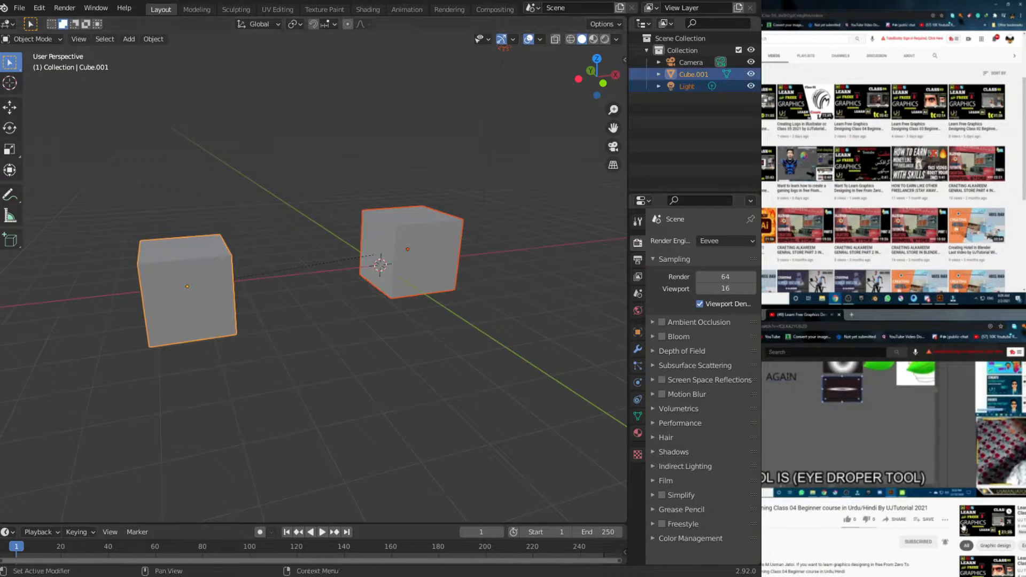
- Display the viewport in Rendered shading, deselect the cubes and set the render engine to Workbench
{"action": "left_click", "coordinate": [605, 39]}
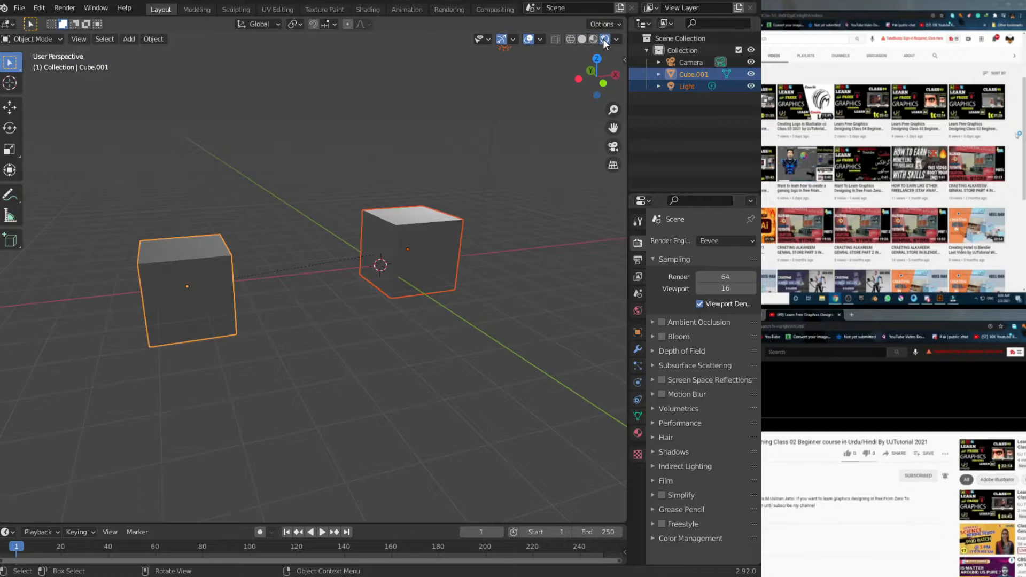
{"action": "left_click", "coordinate": [466, 155]}
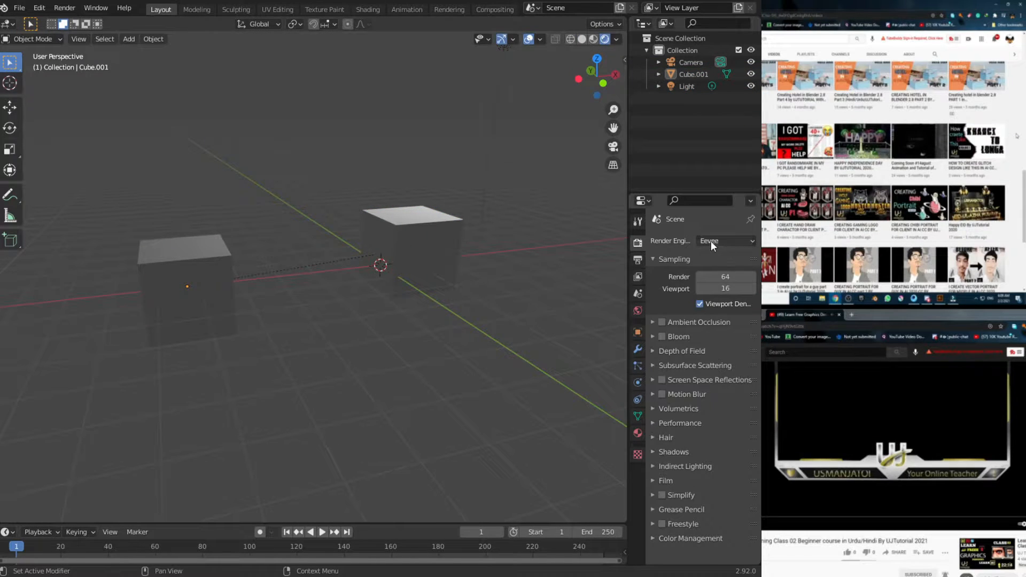
{"action": "mouse_move", "coordinate": [594, 80]}
{"action": "left_mouse_down"}
{"action": "mouse_move", "coordinate": [577, 89]}
{"action": "mouse_move", "coordinate": [585, 85]}
{"action": "left_mouse_up"}
{"action": "left_click", "coordinate": [721, 241]}
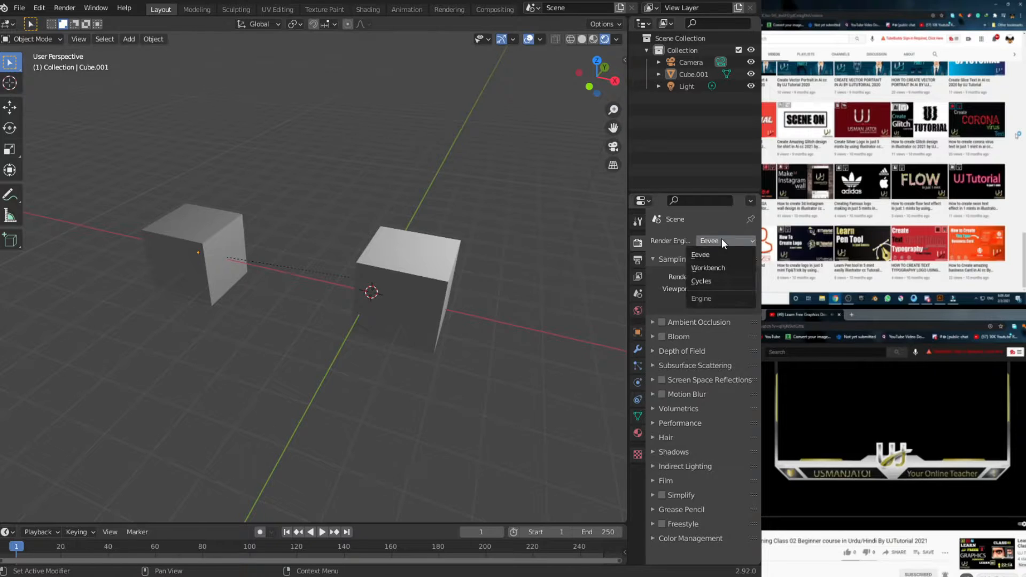
{"action": "left_click", "coordinate": [717, 269]}
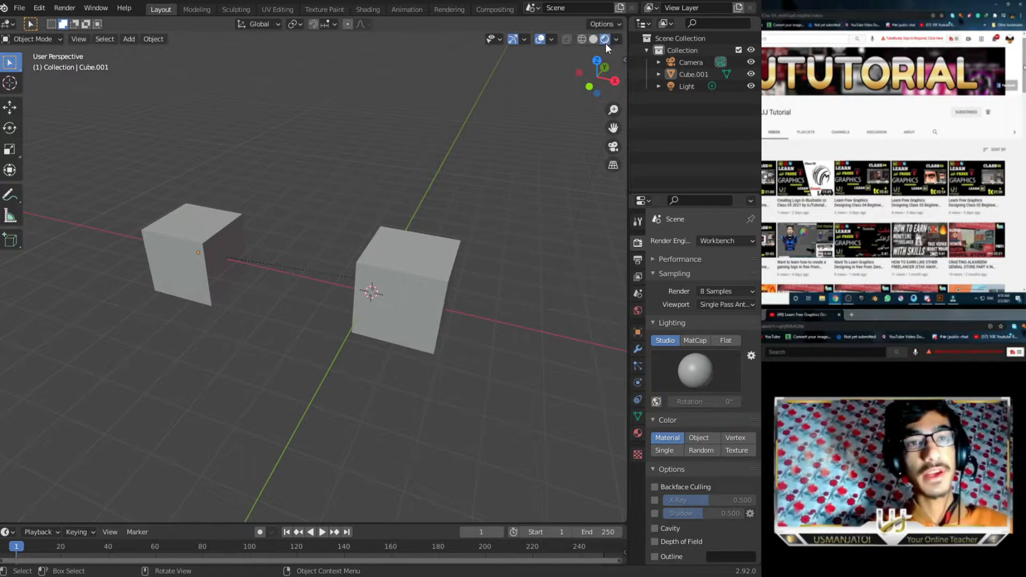
- Return to Solid shading, box-select both cubes and set the viewport shading color to Random
{"action": "mouse_move", "coordinate": [598, 67]}
{"action": "left_mouse_down"}
{"action": "mouse_move", "coordinate": [580, 89]}
{"action": "mouse_move", "coordinate": [556, 82]}
{"action": "left_mouse_up"}
{"action": "left_click", "coordinate": [593, 39]}
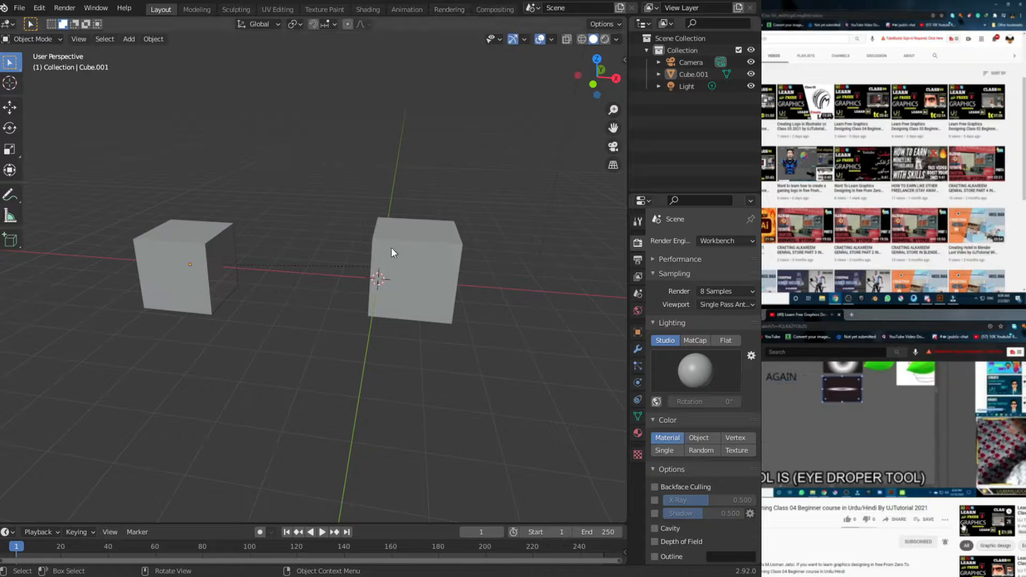
{"action": "left_click_drag", "start_coordinate": [93, 174], "coordinate": [545, 438]}
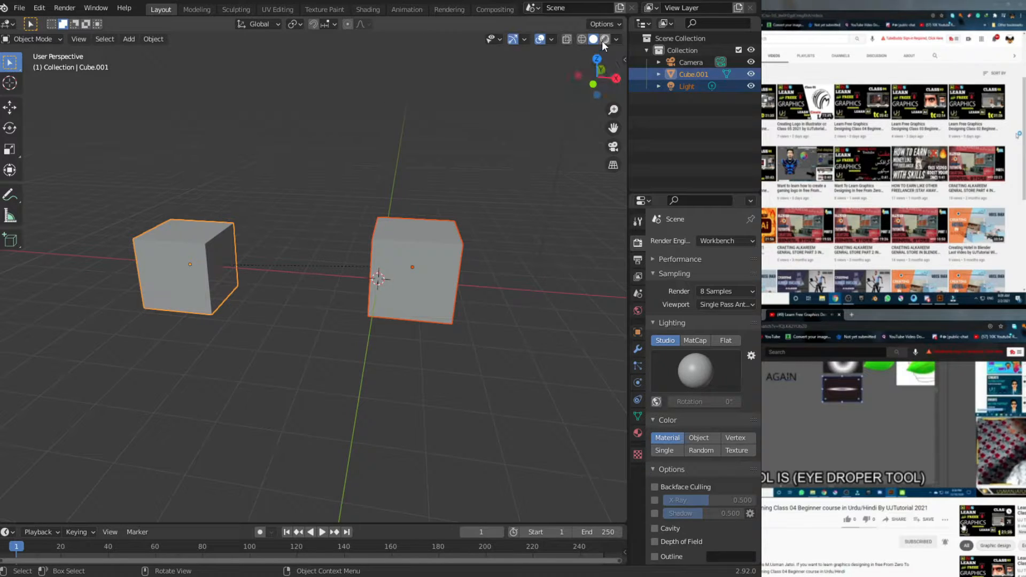
{"action": "left_click", "coordinate": [616, 39]}
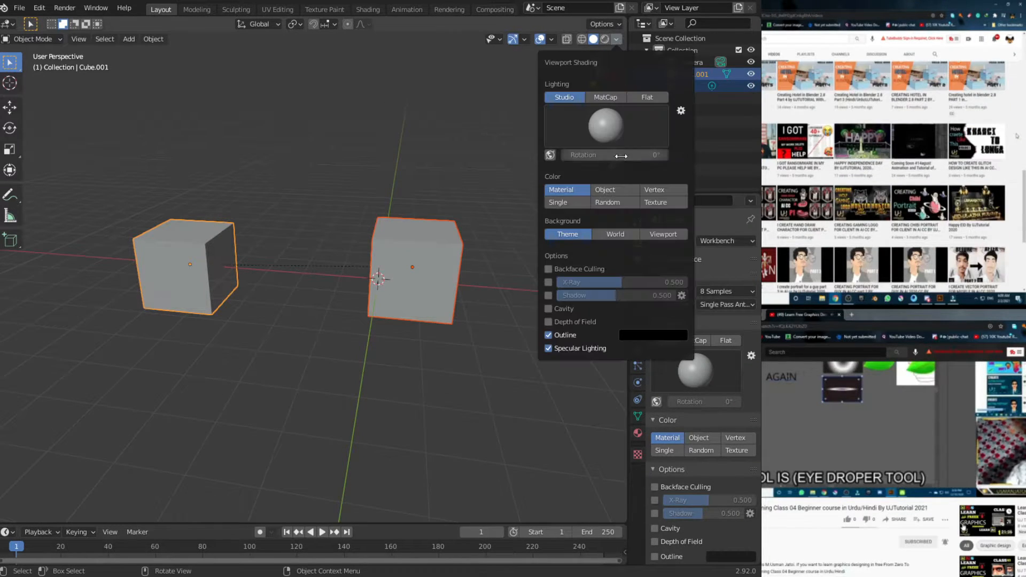
{"action": "left_click", "coordinate": [619, 205]}
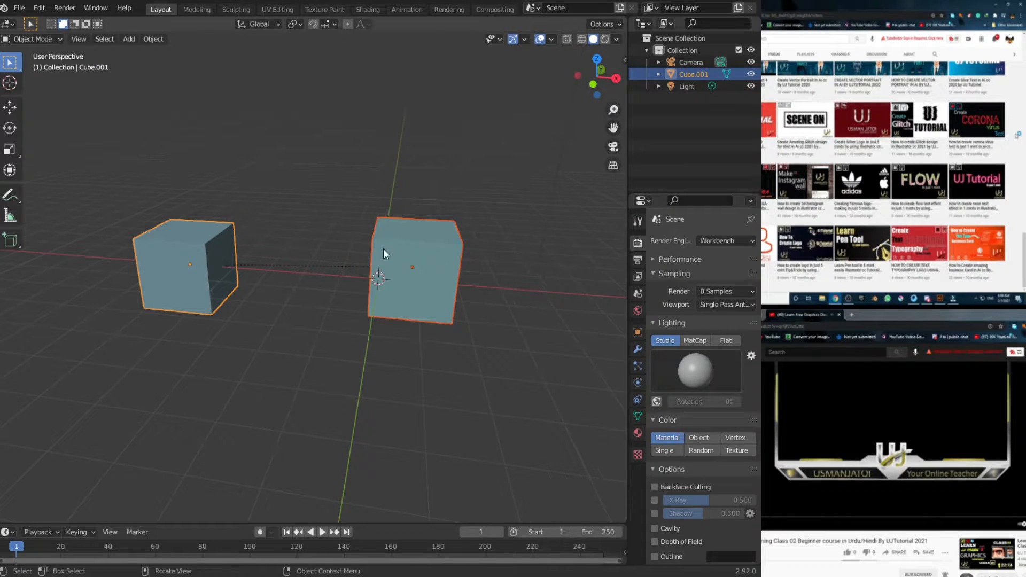
- In Rendered shading, set the Workbench color to Random and change the render engine to Cycles
{"action": "left_click", "coordinate": [604, 39]}
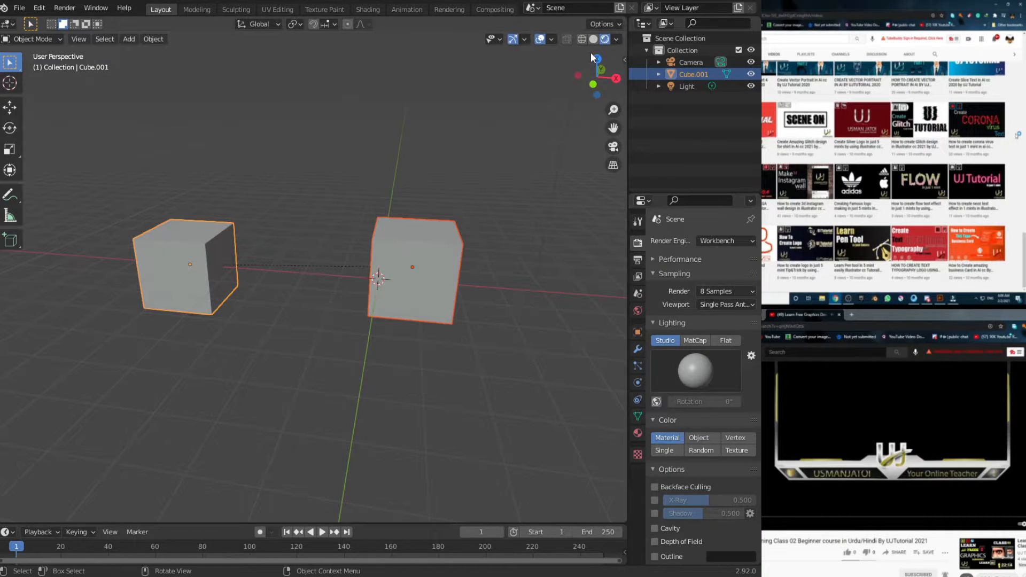
{"action": "left_click", "coordinate": [700, 450]}
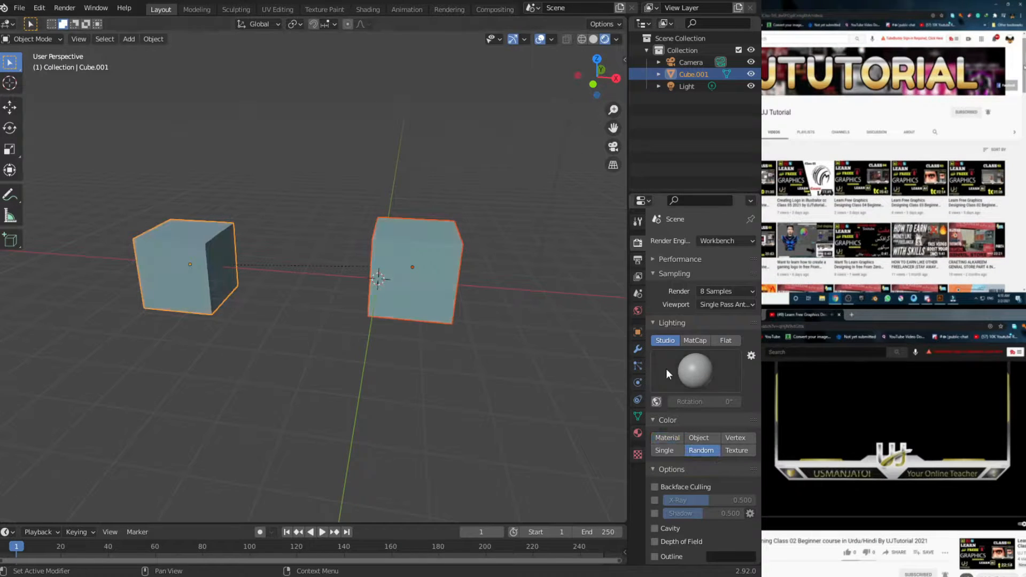
{"action": "left_click_drag", "start_coordinate": [597, 79], "coordinate": [529, 83]}
{"action": "left_click", "coordinate": [698, 244]}
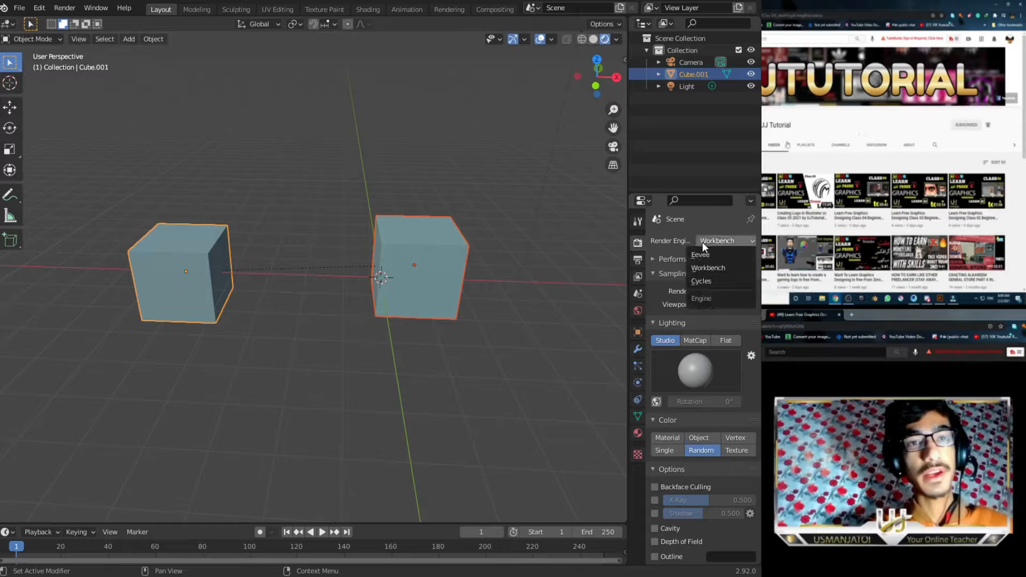
{"action": "left_click", "coordinate": [692, 281]}
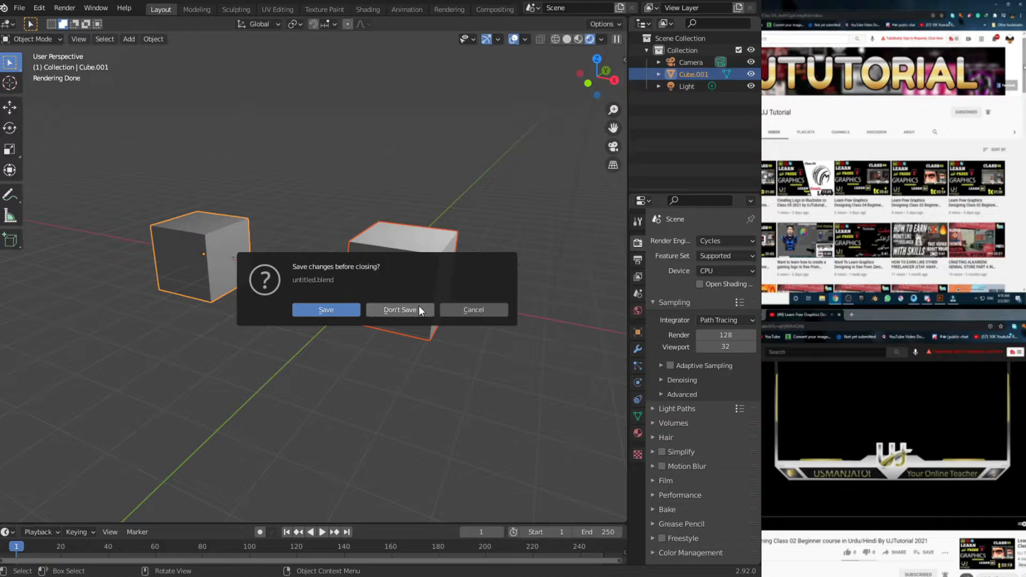
- Discard the changes to untitled.blend, and in the low-poly landscape scene stop the playback and move the playhead to frame 0
{"action": "left_click", "coordinate": [400, 310]}
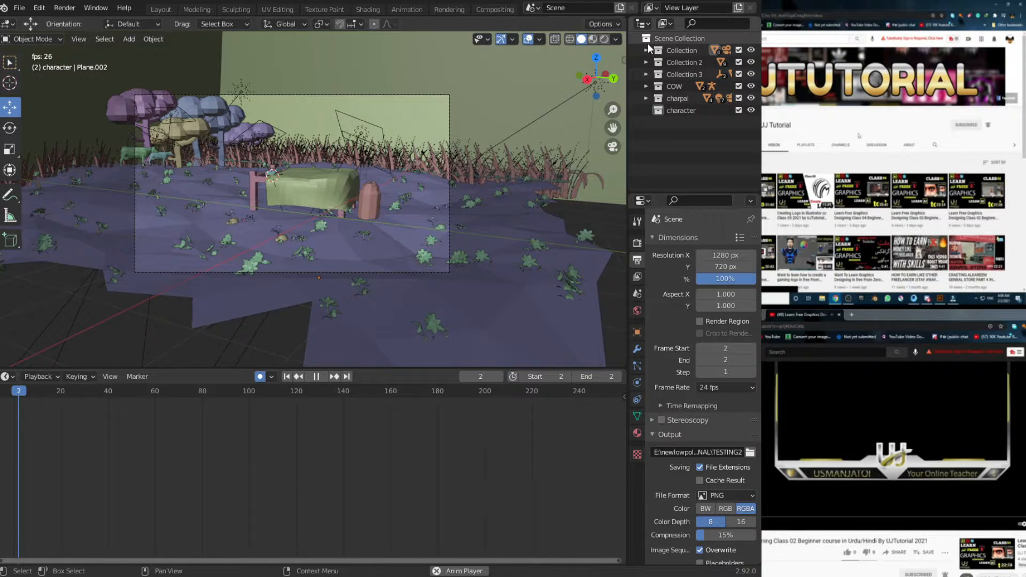
{"action": "key", "text": "space"}
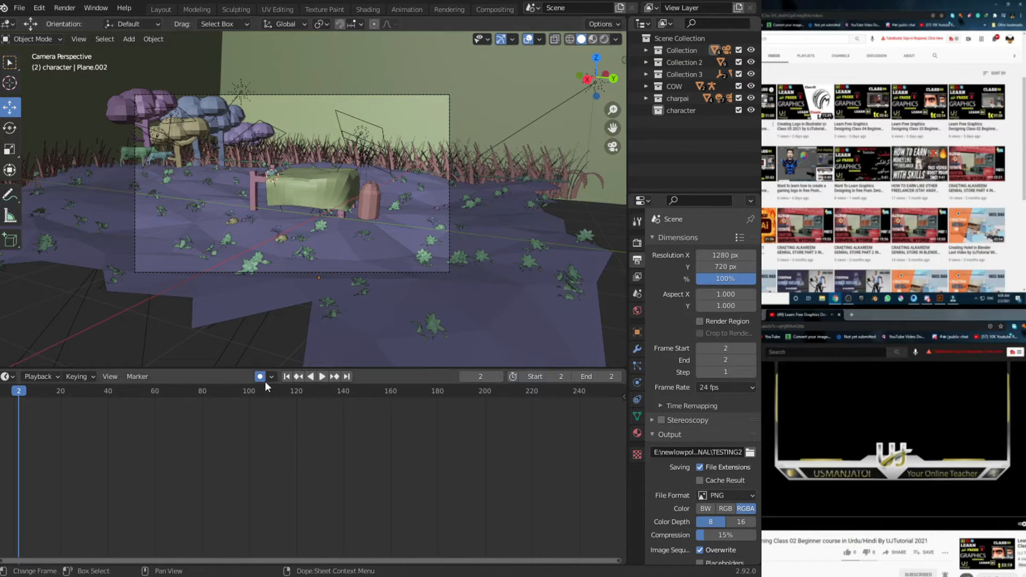
{"action": "left_click_drag", "start_coordinate": [21, 393], "coordinate": [14, 394]}
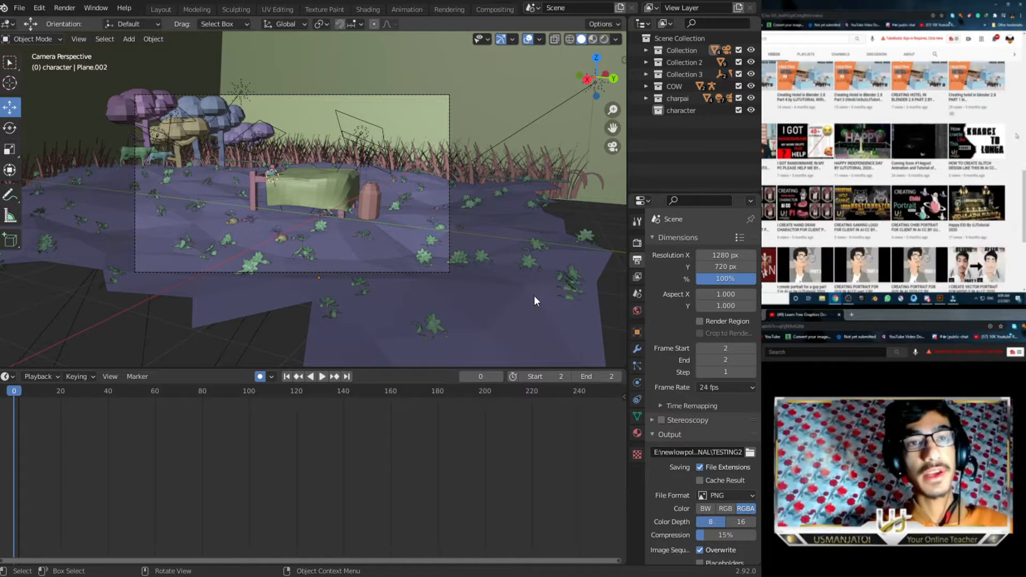
- Hide the gizmos and the overlays in the landscape scene's camera view
{"action": "scroll", "coordinate": [198, 69], "scroll_direction": "up", "scroll_amount": 4}
{"action": "scroll", "coordinate": [197, 69], "scroll_direction": "down", "scroll_amount": 2}
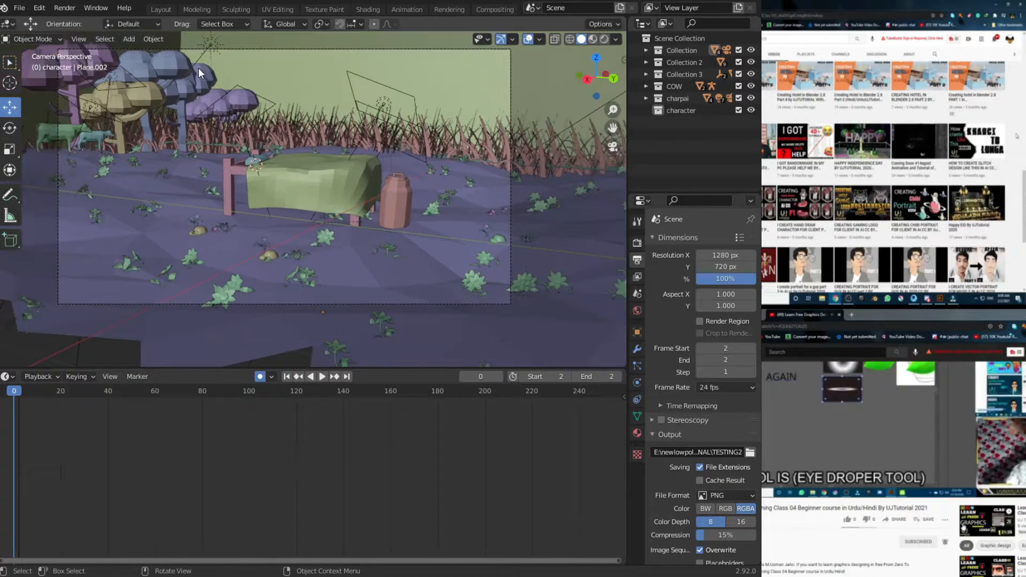
{"action": "left_click", "coordinate": [521, 38]}
{"action": "left_click", "coordinate": [511, 41]}
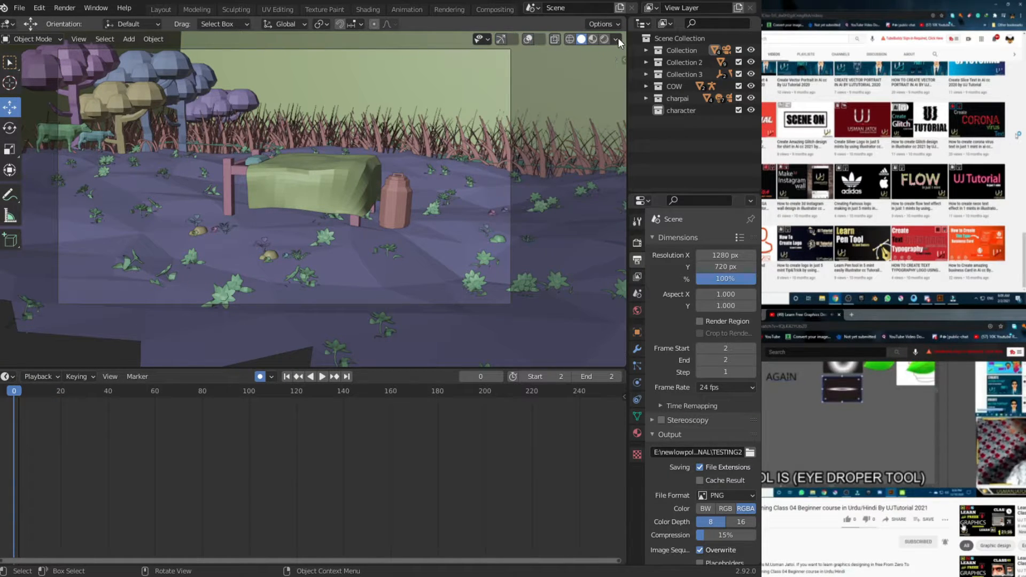
- Show the render settings and display the landscape in Rendered shading, toggling the overlays on and off again
{"action": "left_click", "coordinate": [637, 243]}
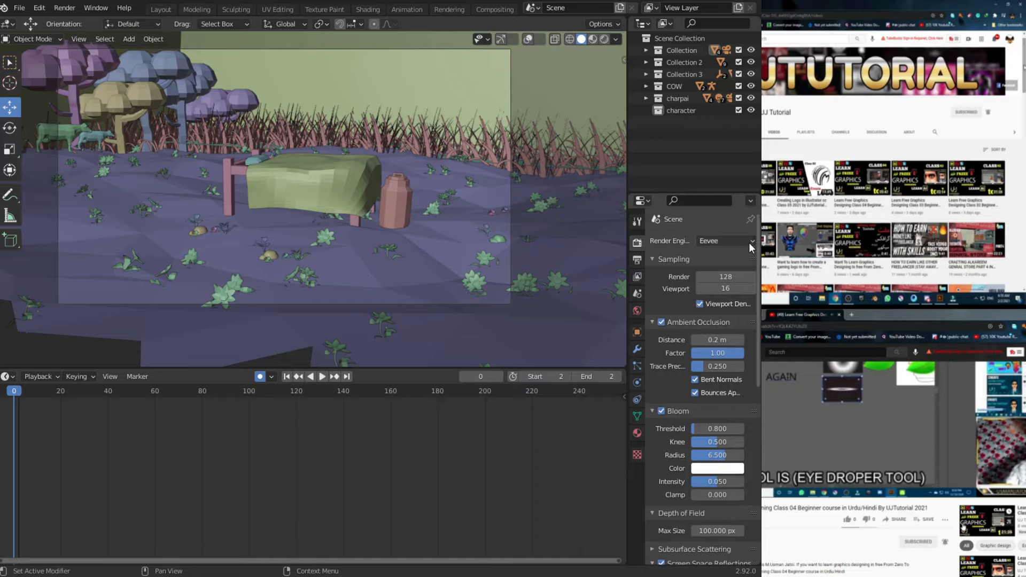
{"action": "left_click", "coordinate": [604, 39]}
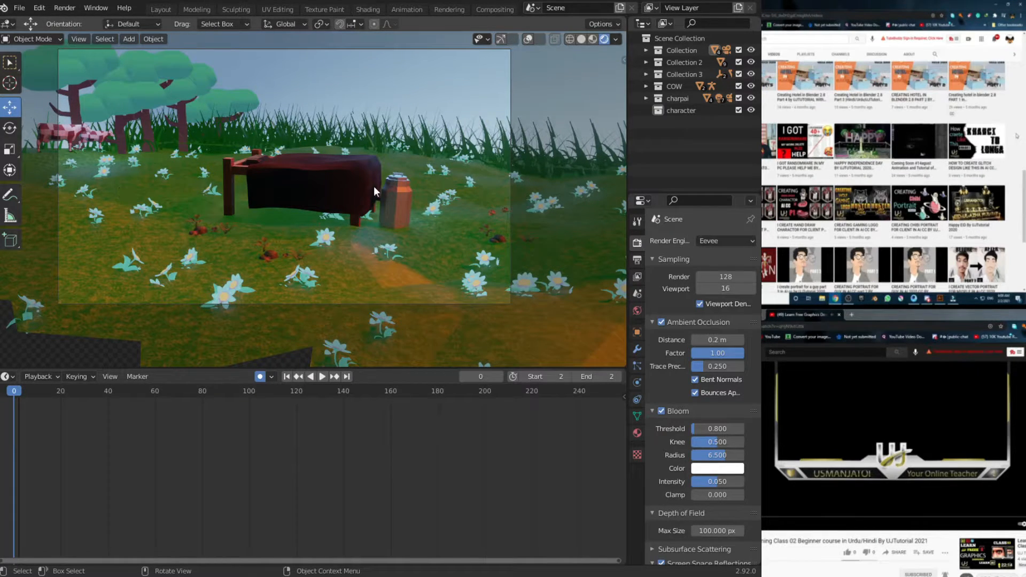
{"action": "left_click", "coordinate": [528, 39]}
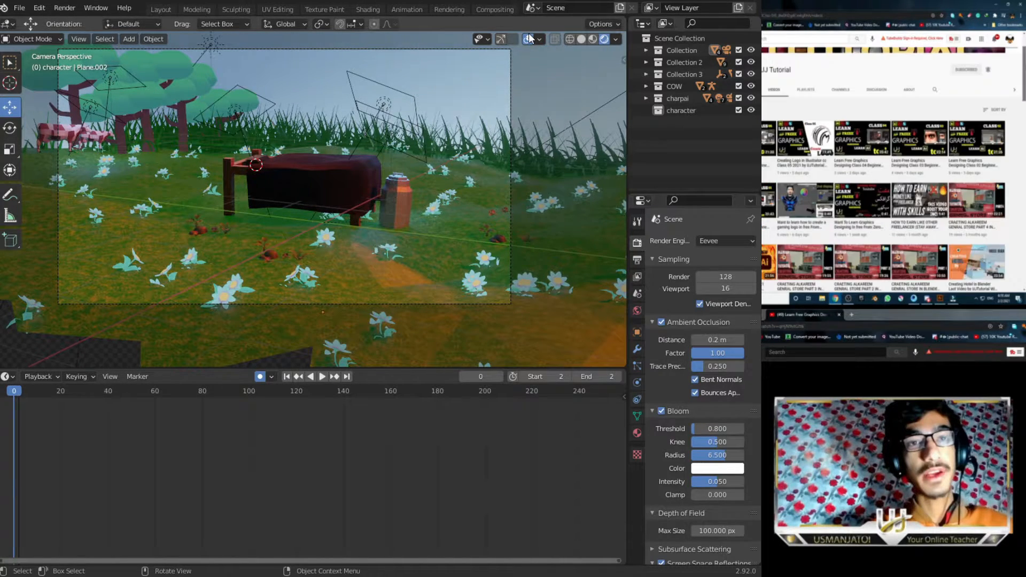
{"action": "left_click", "coordinate": [528, 38]}
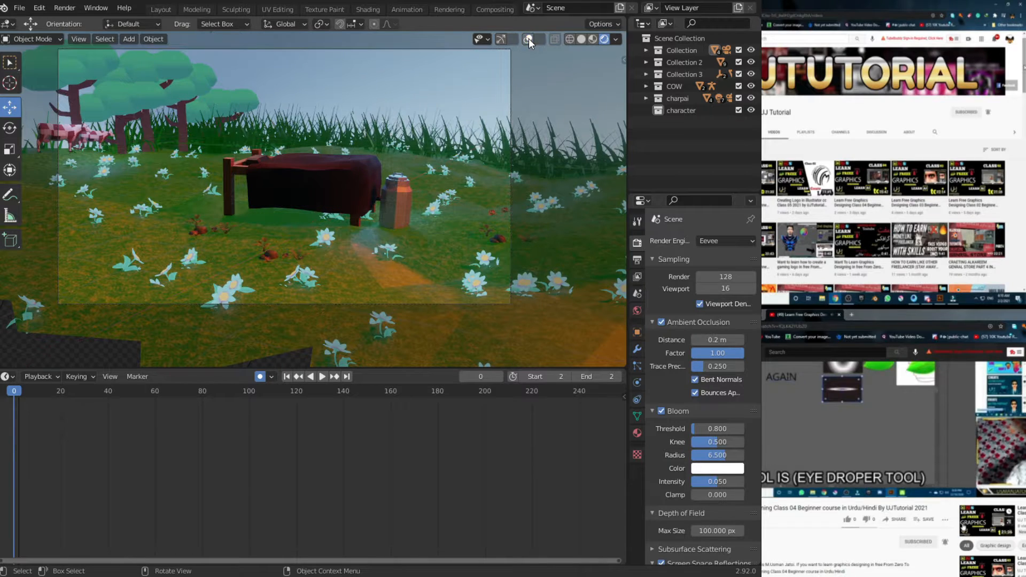
- Choose Eevee from the render engines and confirm 16 viewport samples
{"action": "left_click", "coordinate": [709, 240]}
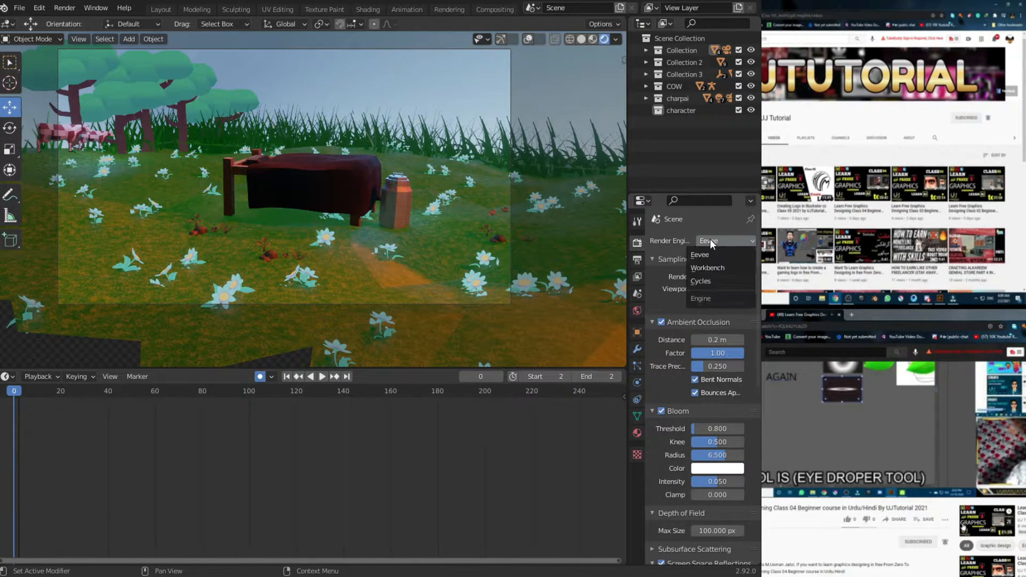
{"action": "left_click", "coordinate": [699, 255]}
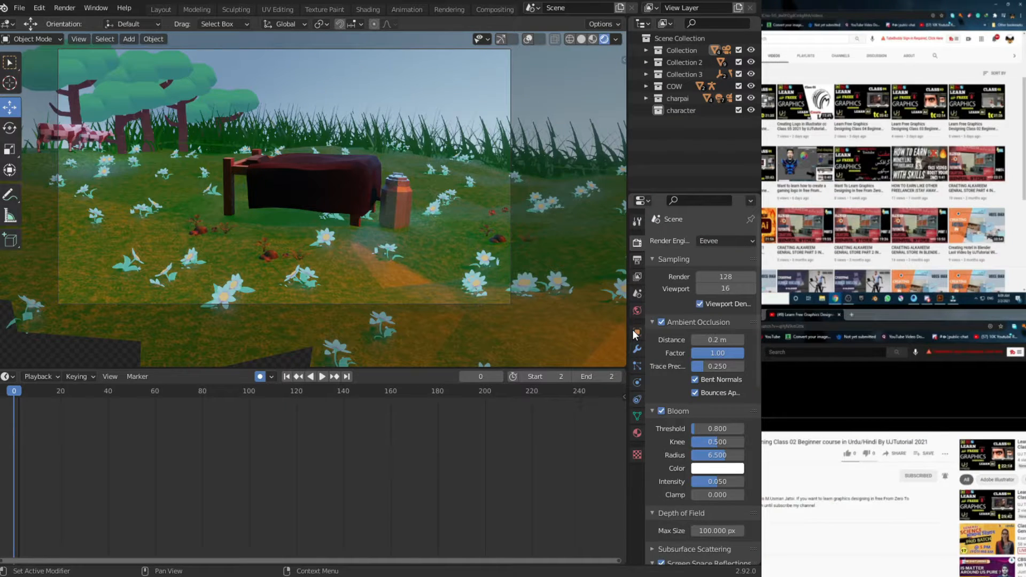
{"action": "left_click", "coordinate": [706, 289]}
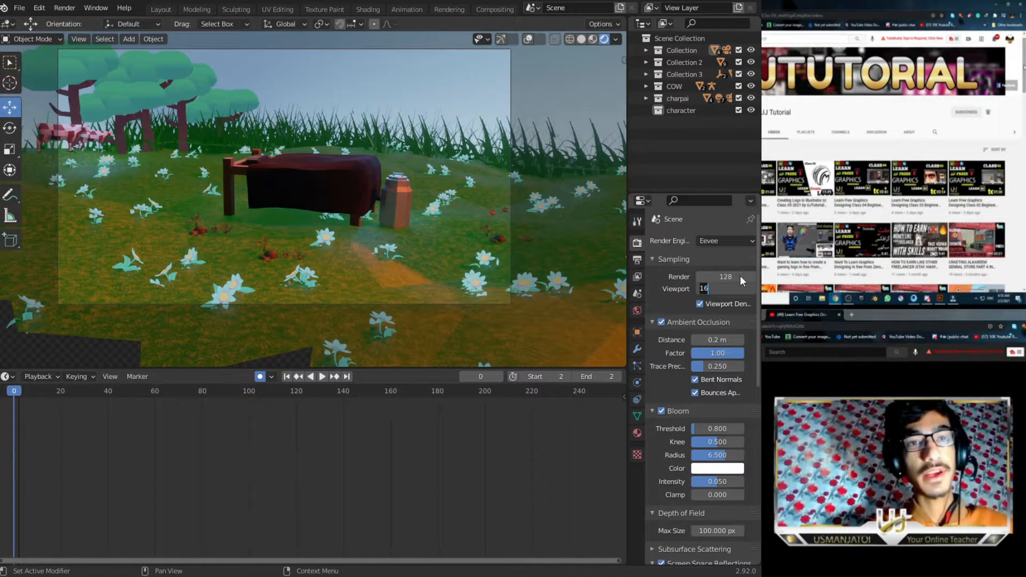
{"action": "key", "text": "Return"}
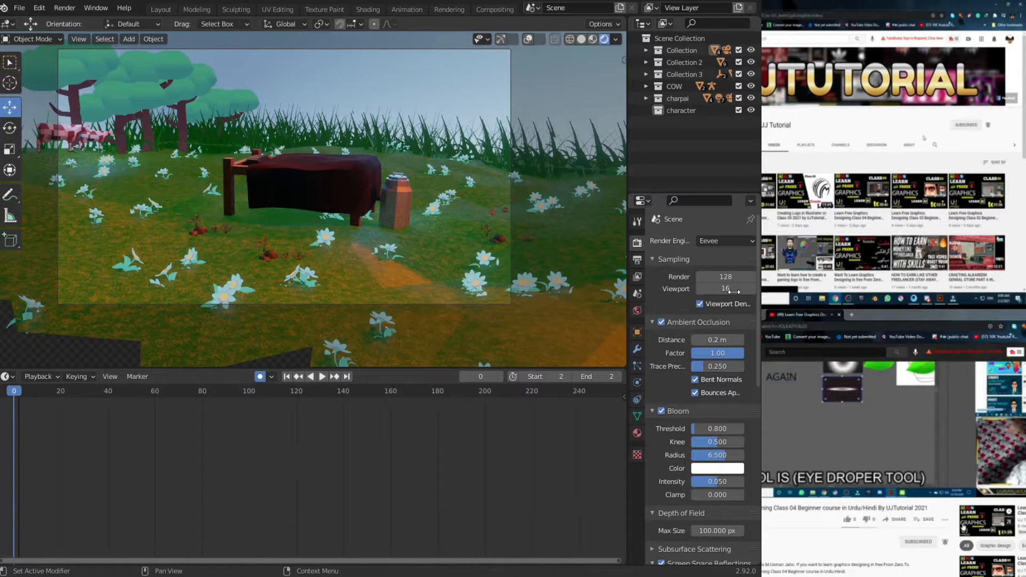
- Return the viewport to Solid shading and set the Eevee render samples to 64
{"action": "left_click", "coordinate": [582, 39]}
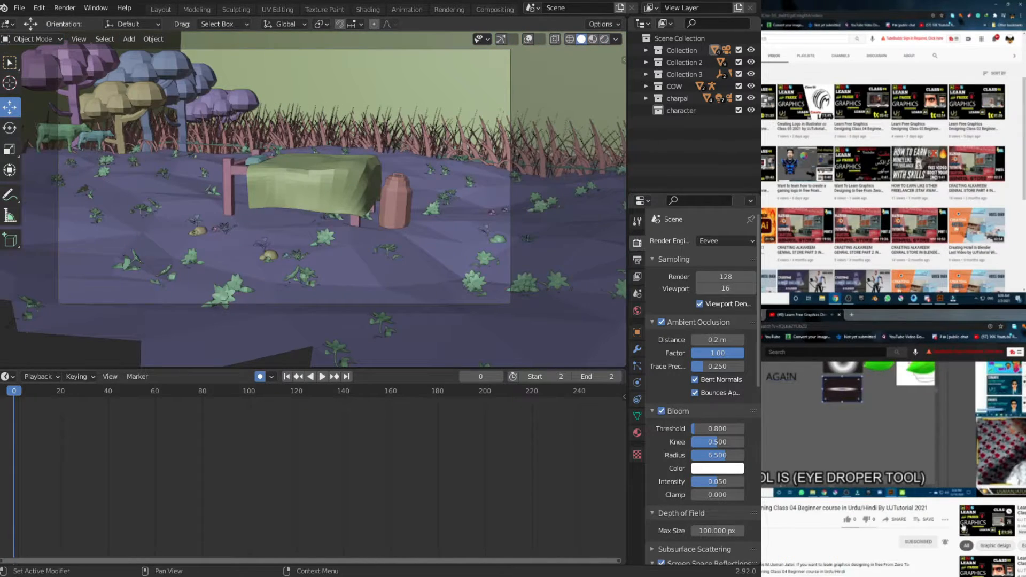
{"action": "left_click", "coordinate": [724, 260]}
{"action": "left_click", "coordinate": [667, 260]}
{"action": "left_click", "coordinate": [737, 275]}
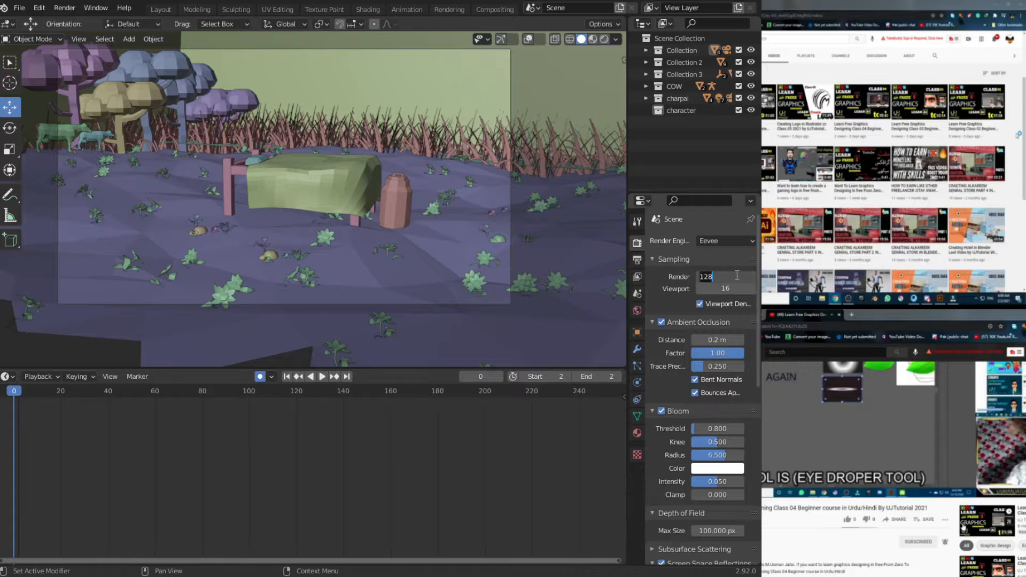
{"action": "key", "text": "BackSpace"}
{"action": "type", "text": "64"}
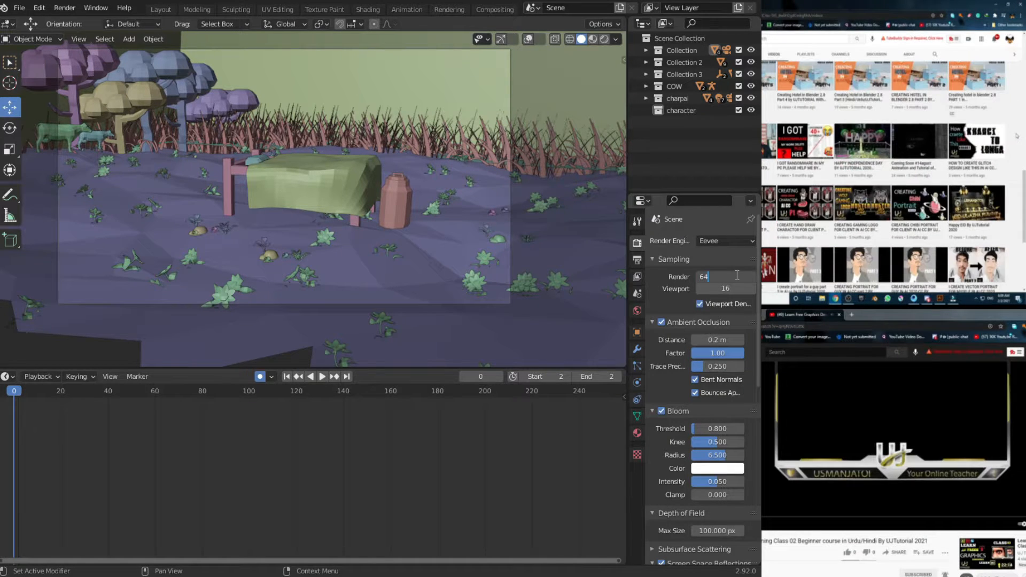
{"action": "key", "text": "Return"}
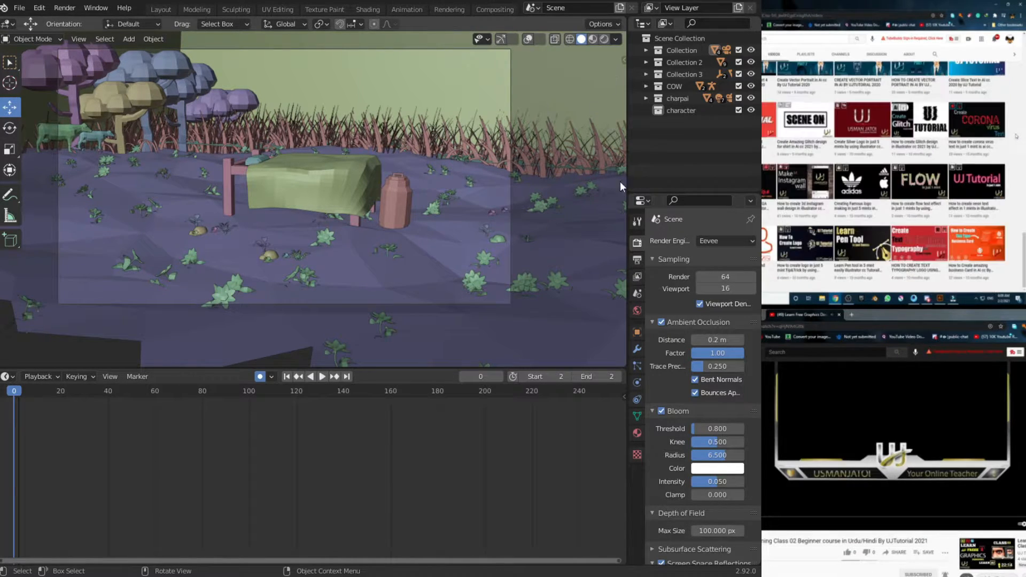
- Set the landscape scene's render engine to Workbench and display it in Rendered shading
{"action": "left_click", "coordinate": [721, 239]}
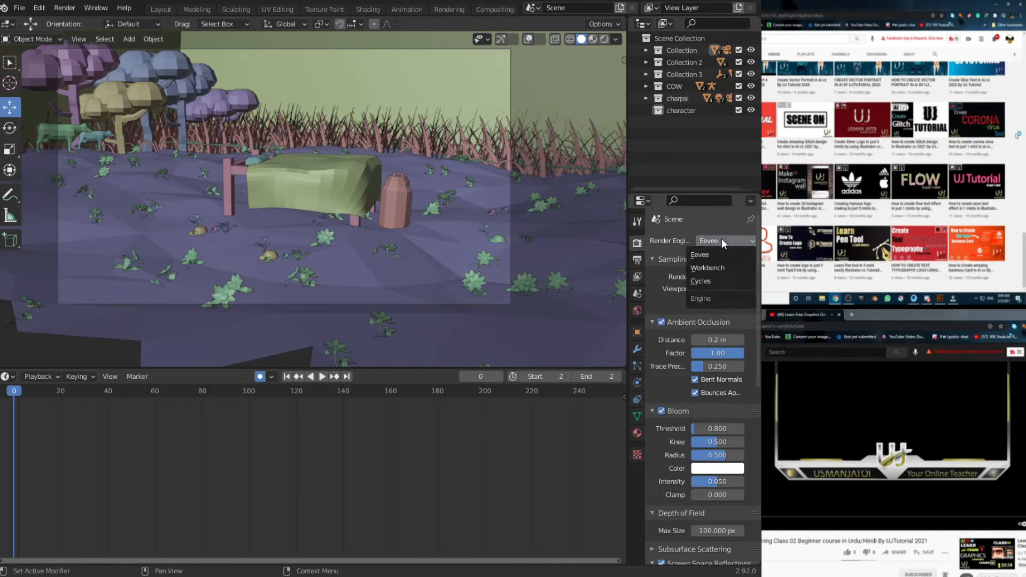
{"action": "left_click", "coordinate": [726, 266]}
{"action": "left_click", "coordinate": [605, 40]}
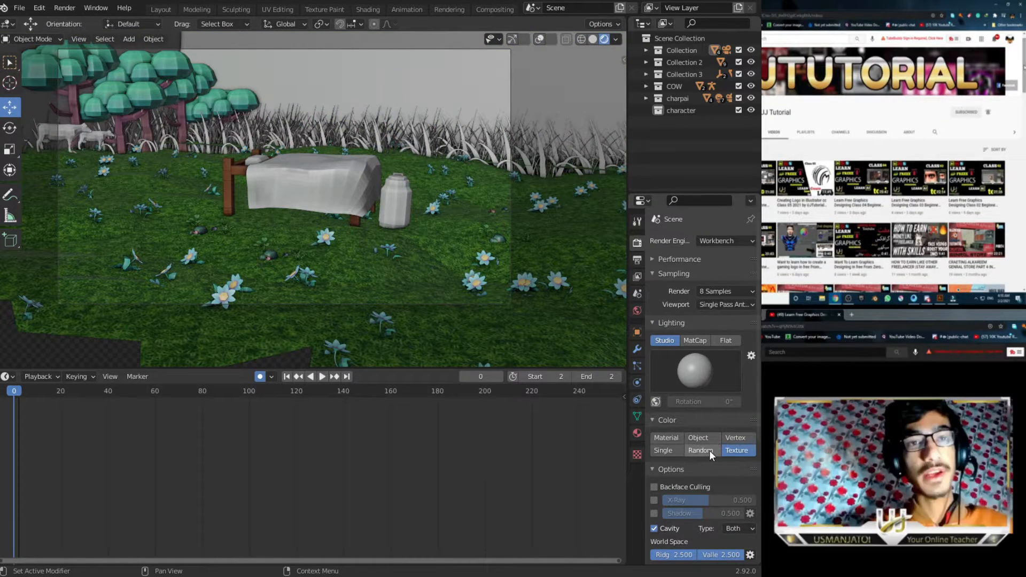
- Try the Random and Texture colour modes for the Workbench render, ending on Material
{"action": "left_click", "coordinate": [709, 450]}
{"action": "left_click", "coordinate": [739, 450]}
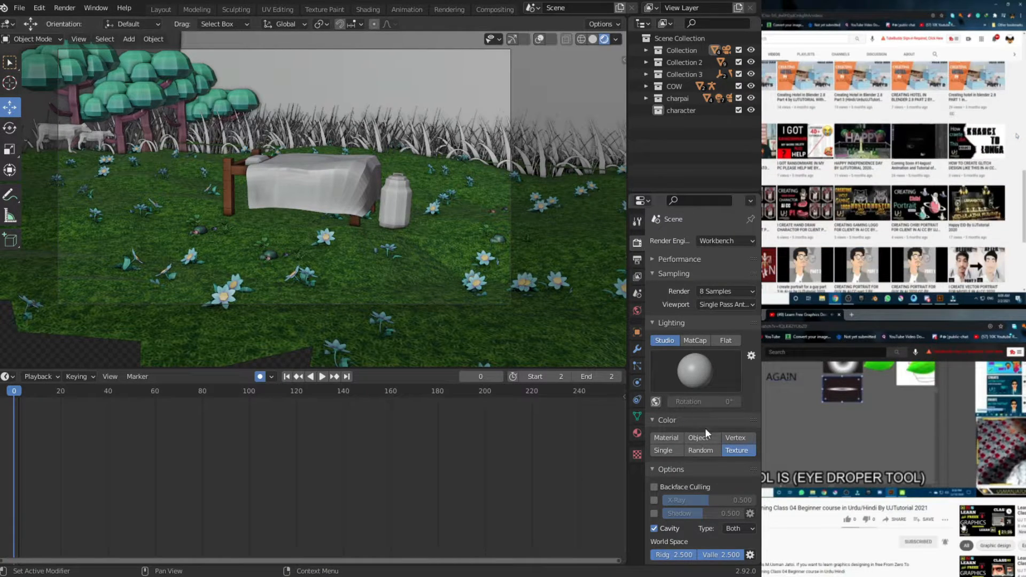
{"action": "left_click", "coordinate": [666, 437]}
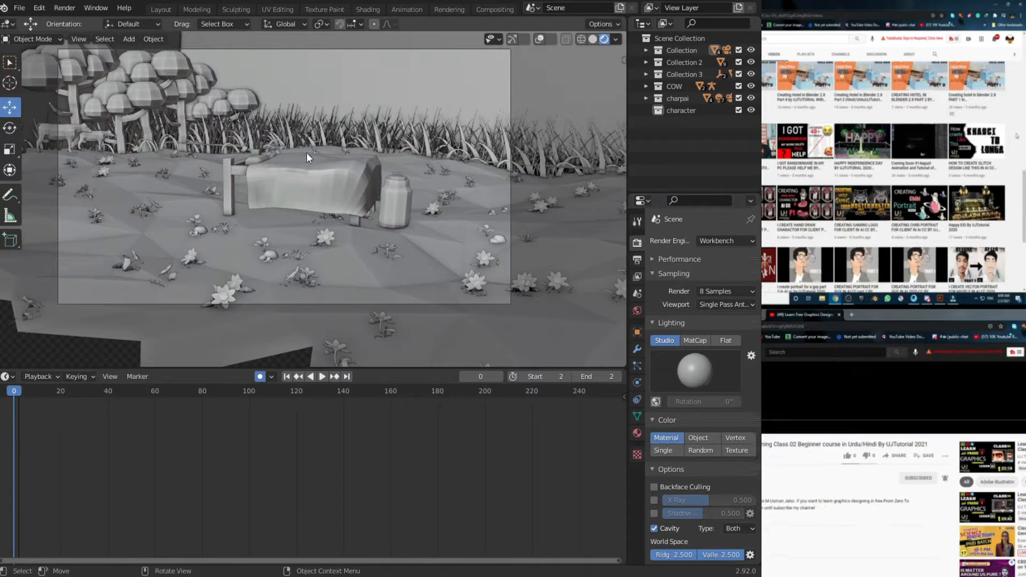
- Try several studio light presets for the Workbench lighting, including the white sphere, and finish on the first grey preset
{"action": "left_click", "coordinate": [706, 369]}
{"action": "left_click", "coordinate": [636, 406]}
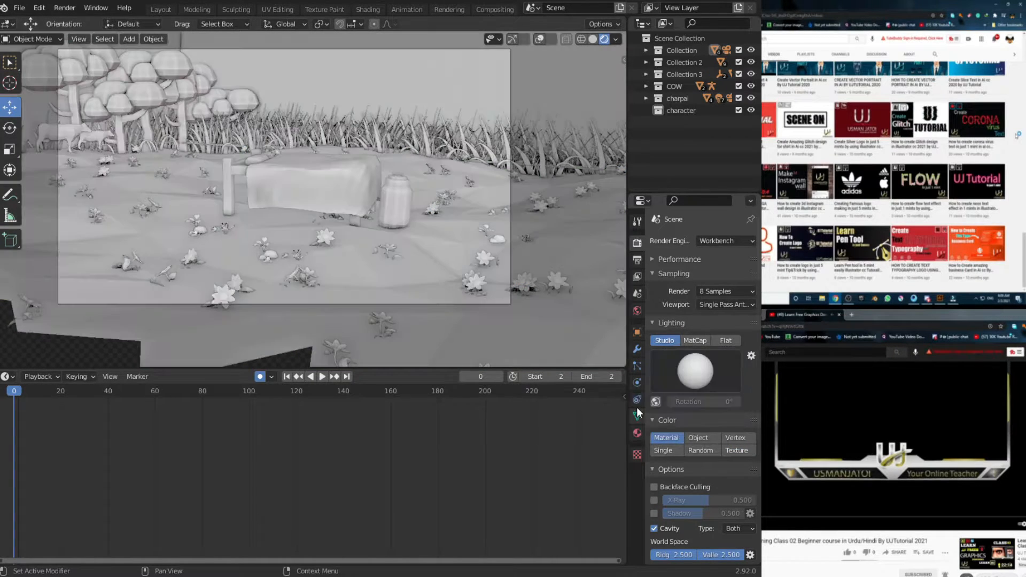
{"action": "left_click", "coordinate": [719, 361]}
{"action": "left_click", "coordinate": [584, 412]}
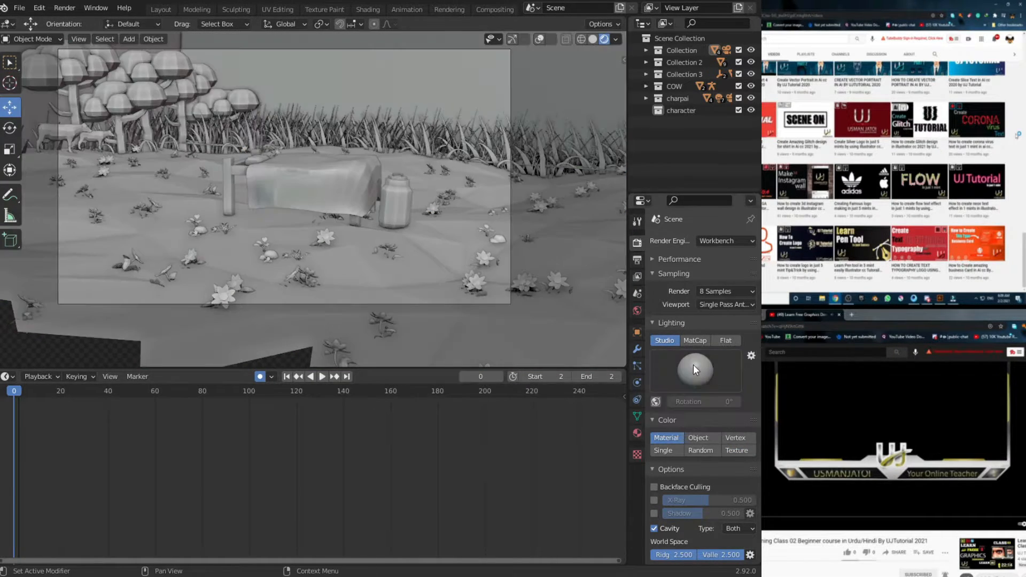
{"action": "left_click", "coordinate": [693, 364]}
{"action": "left_click", "coordinate": [719, 420]}
{"action": "left_click", "coordinate": [694, 376]}
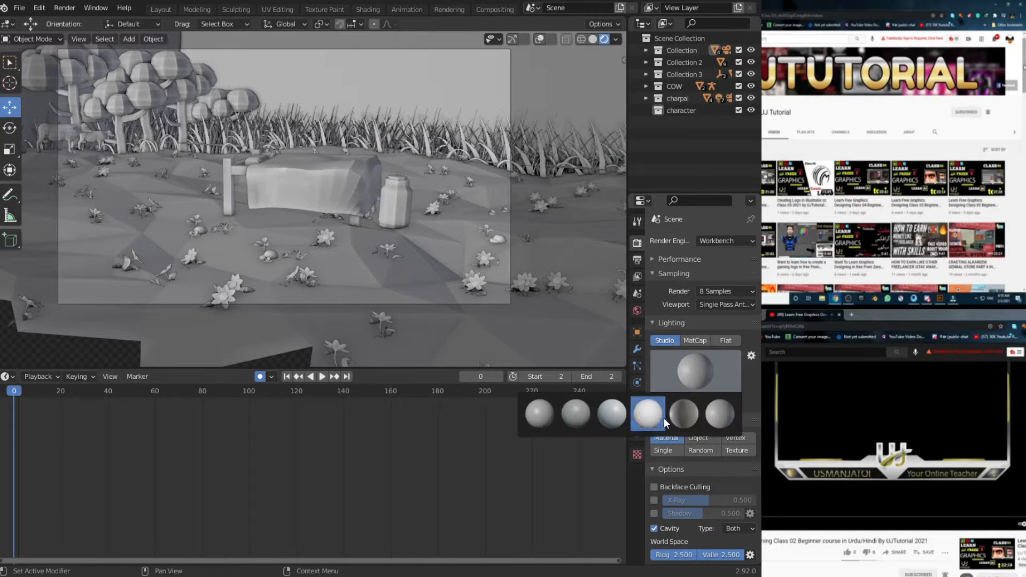
{"action": "left_click", "coordinate": [683, 413]}
{"action": "left_click", "coordinate": [694, 355]}
{"action": "left_click", "coordinate": [539, 410]}
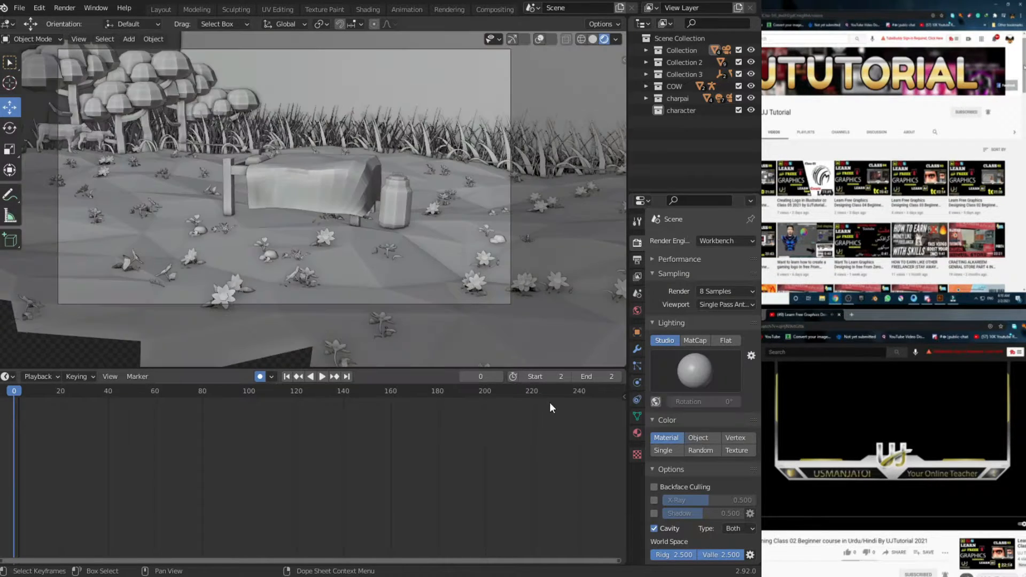
- Compare the Object, Vertex, Single (with a green colour) and Random colour modes, and finish on Texture
{"action": "left_click", "coordinate": [696, 439]}
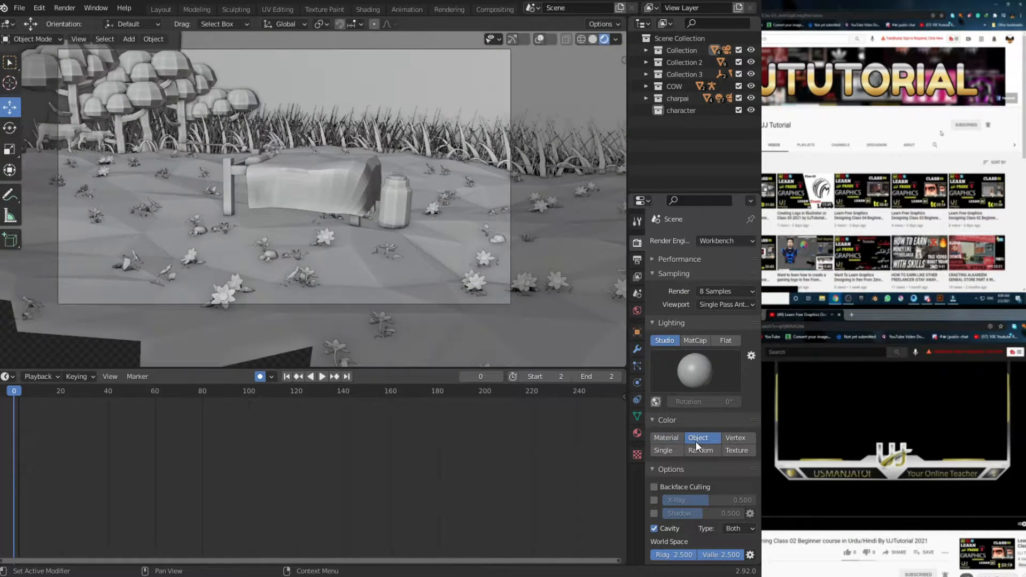
{"action": "left_click", "coordinate": [733, 437]}
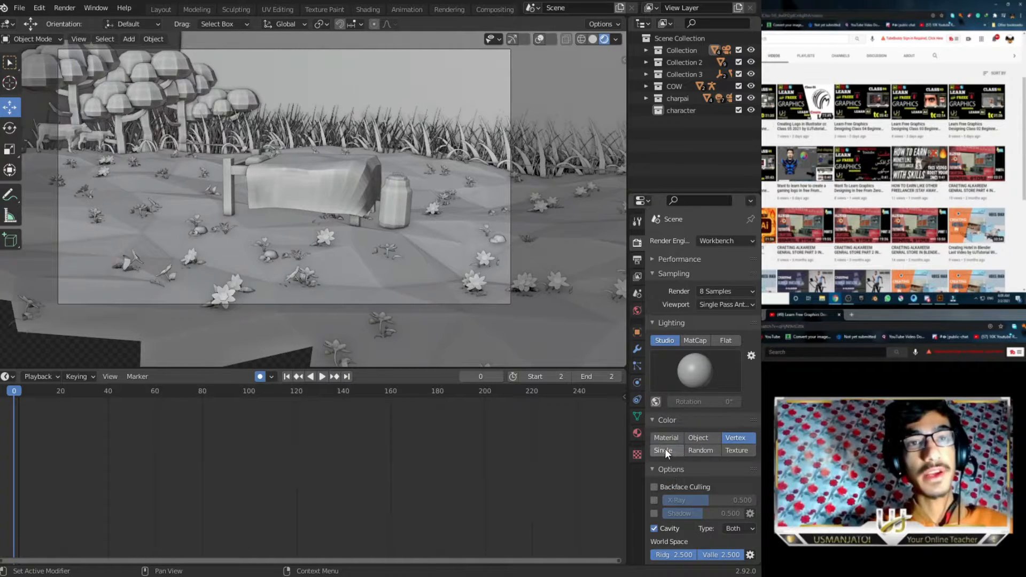
{"action": "left_click", "coordinate": [663, 450]}
{"action": "left_click", "coordinate": [694, 466]}
{"action": "left_click_drag", "start_coordinate": [669, 381], "coordinate": [659, 325]}
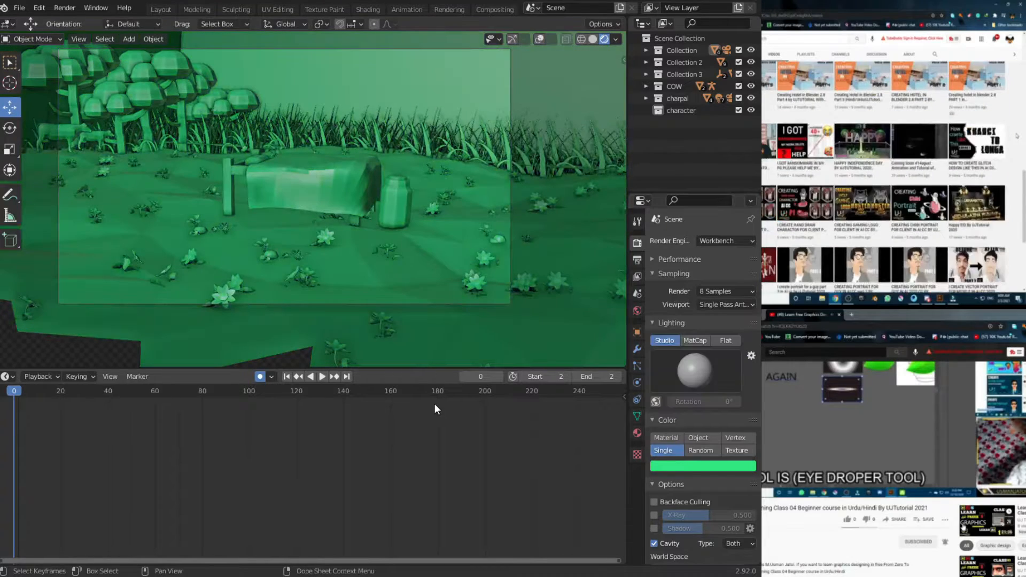
{"action": "left_click", "coordinate": [699, 449]}
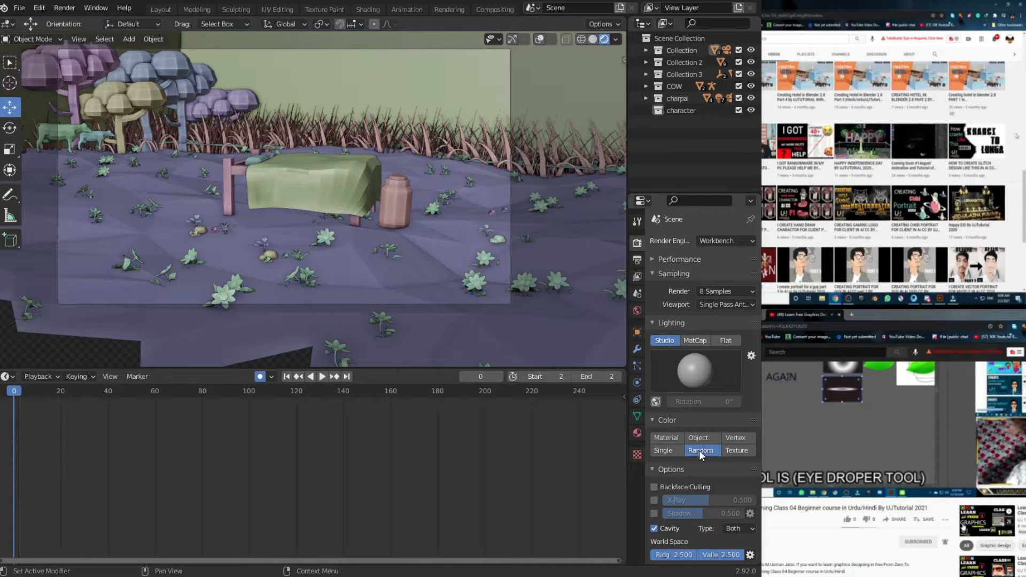
{"action": "left_click", "coordinate": [732, 451]}
- Toggle the Workbench Cavity option off and on to compare the shading of the landscape
{"action": "scroll", "coordinate": [691, 455], "scroll_direction": "down", "scroll_amount": 3}
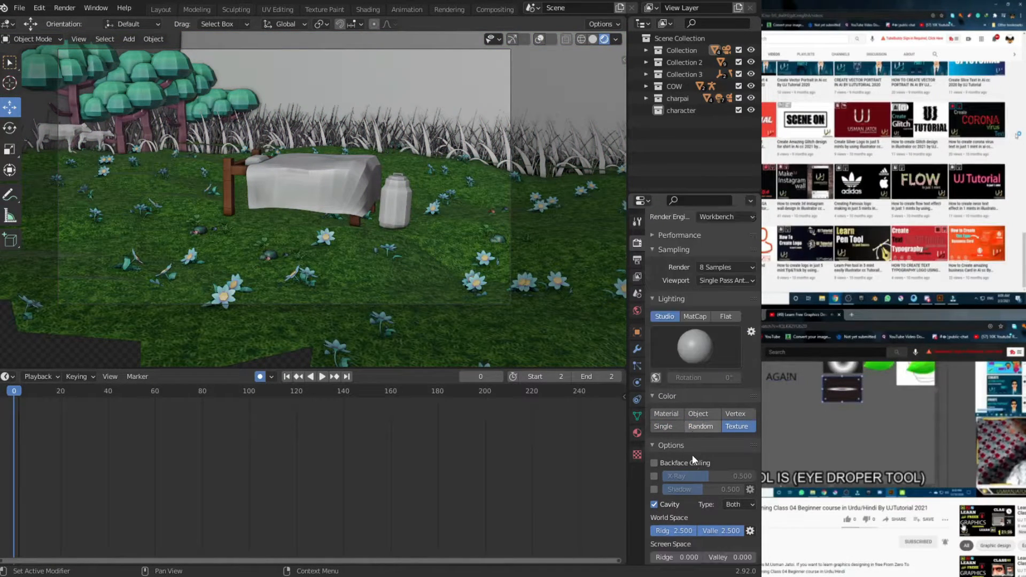
{"action": "left_click", "coordinate": [654, 456]}
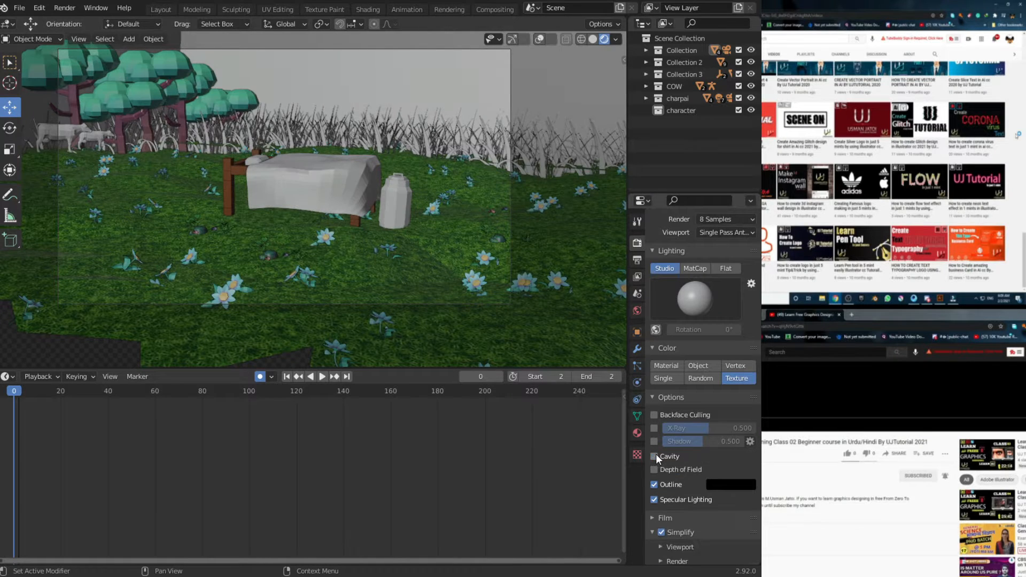
{"action": "left_click", "coordinate": [654, 456]}
{"action": "left_click", "coordinate": [654, 456]}
{"action": "left_click", "coordinate": [655, 456]}
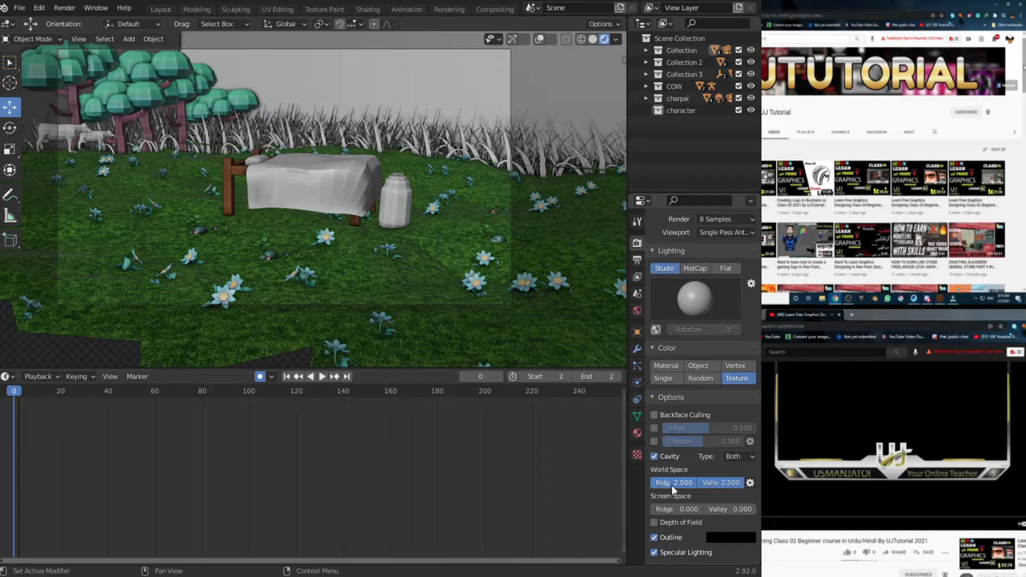
{"action": "scroll", "coordinate": [698, 294], "scroll_direction": "up", "scroll_amount": 3}
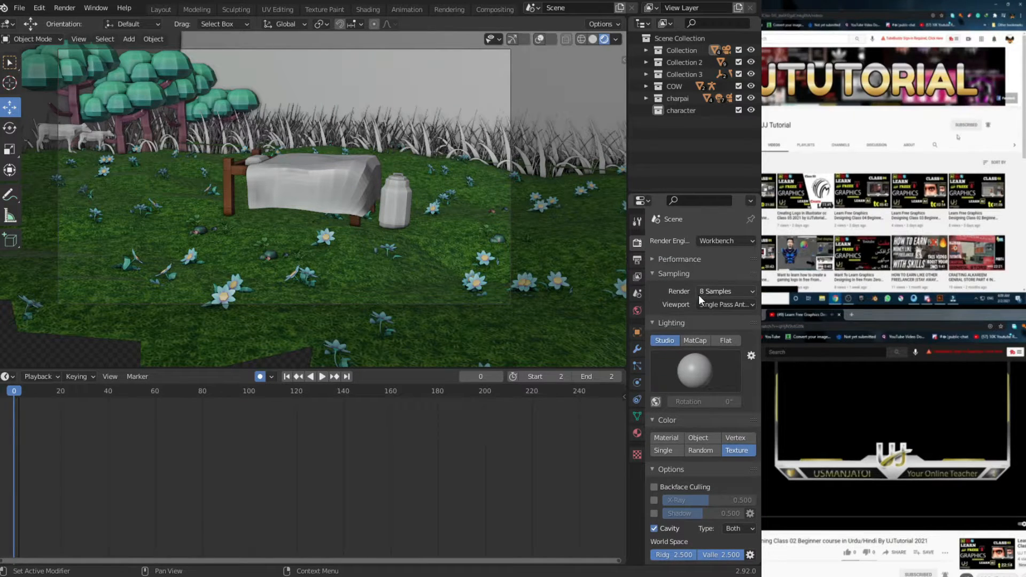
- Switch the Workbench lighting to MatCap and apply the multicoloured normal matcap, followed by the glossy red one
{"action": "left_click", "coordinate": [695, 341]}
{"action": "left_click", "coordinate": [692, 374]}
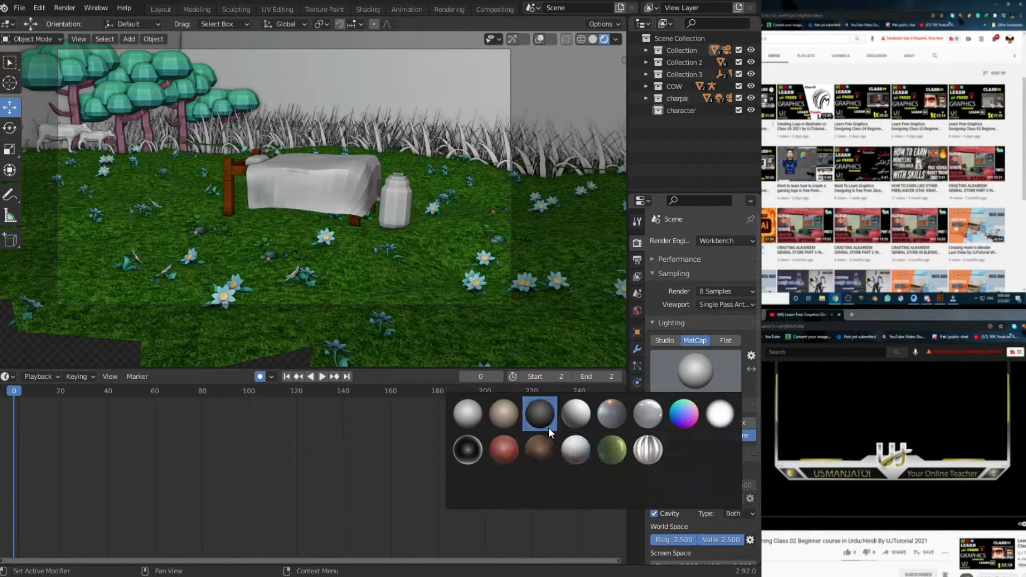
{"action": "left_click", "coordinate": [687, 424]}
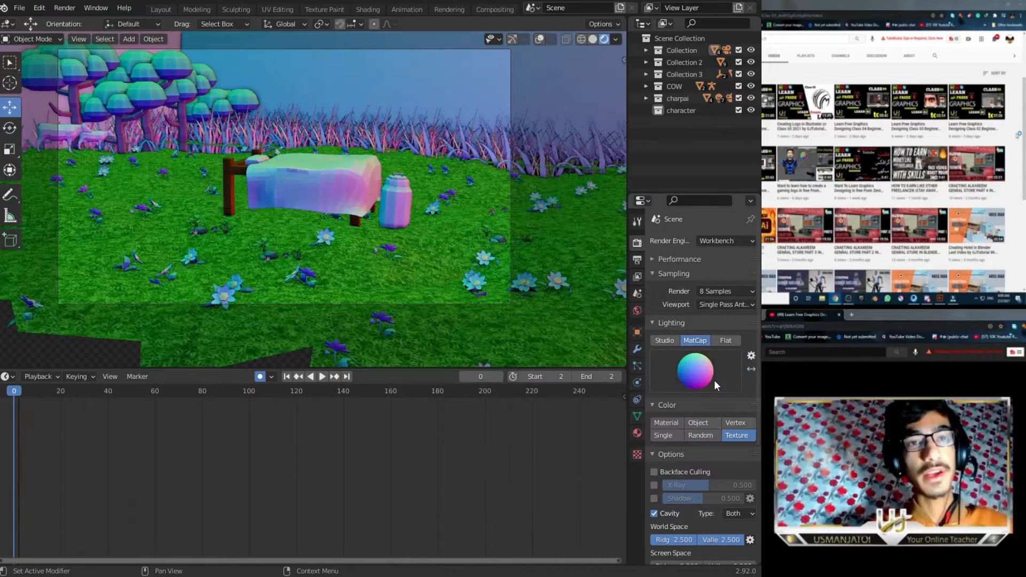
{"action": "left_click", "coordinate": [700, 377]}
{"action": "left_click", "coordinate": [677, 438]}
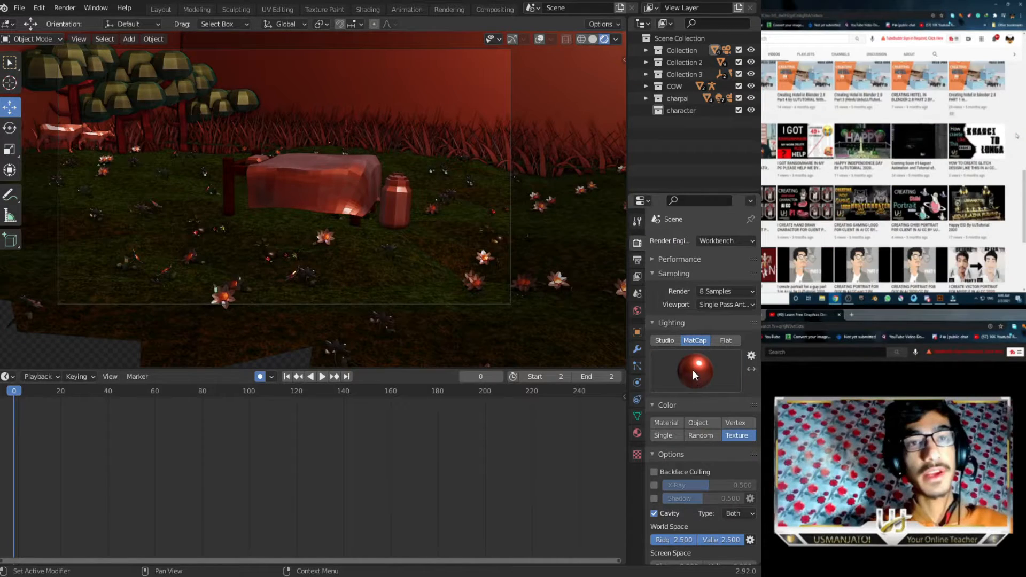
- Try the orange and the horizontally striped matcaps, and finish on the first light grey matcap
{"action": "left_click", "coordinate": [693, 370]}
{"action": "left_click", "coordinate": [611, 482]}
{"action": "left_click", "coordinate": [694, 371]}
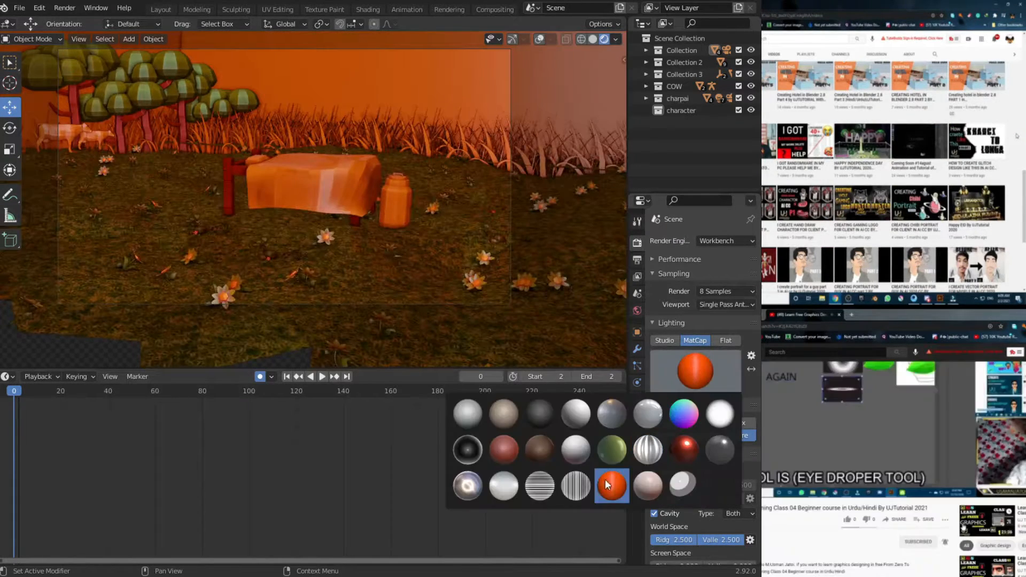
{"action": "left_click", "coordinate": [540, 485]}
{"action": "left_click", "coordinate": [675, 377]}
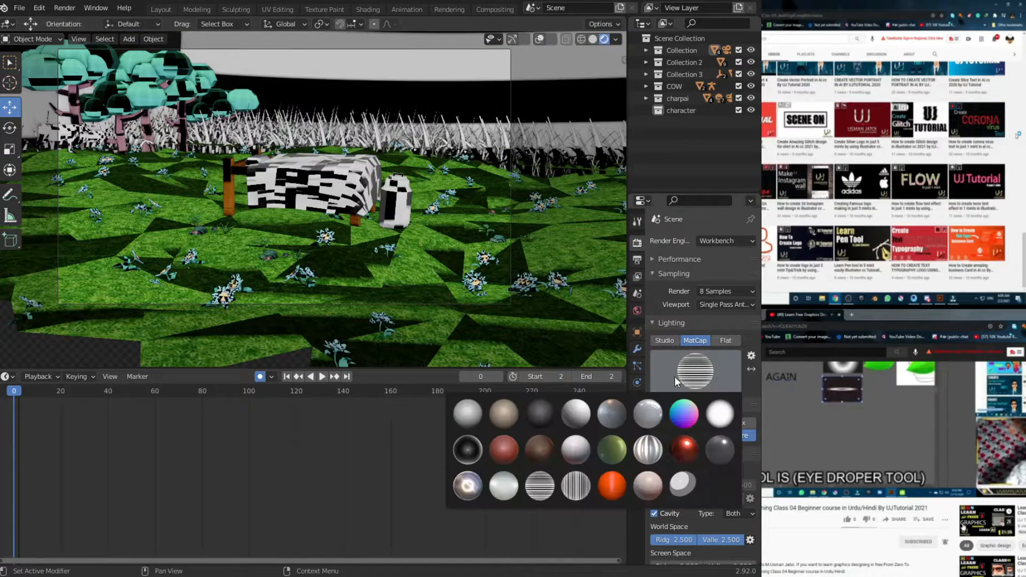
{"action": "left_click", "coordinate": [470, 416]}
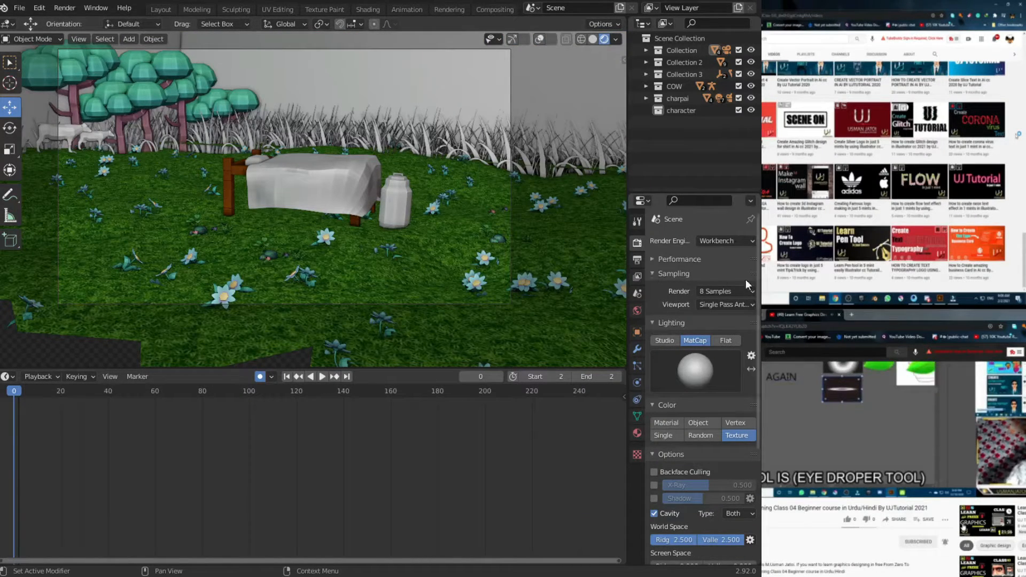
- Set the landscape scene's render engine to Cycles and toggle the viewport overlays
{"action": "left_click", "coordinate": [708, 240]}
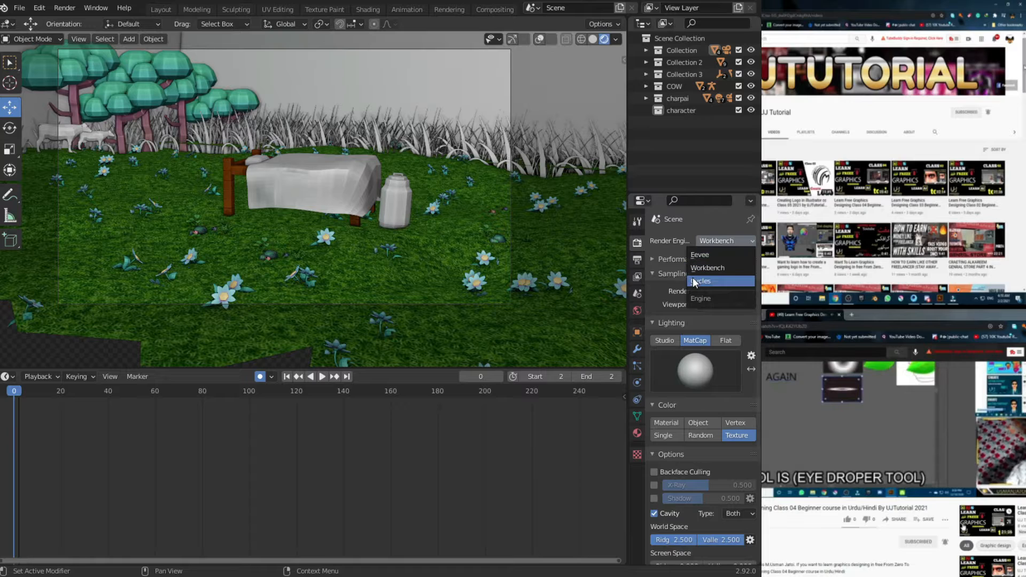
{"action": "left_click", "coordinate": [693, 279]}
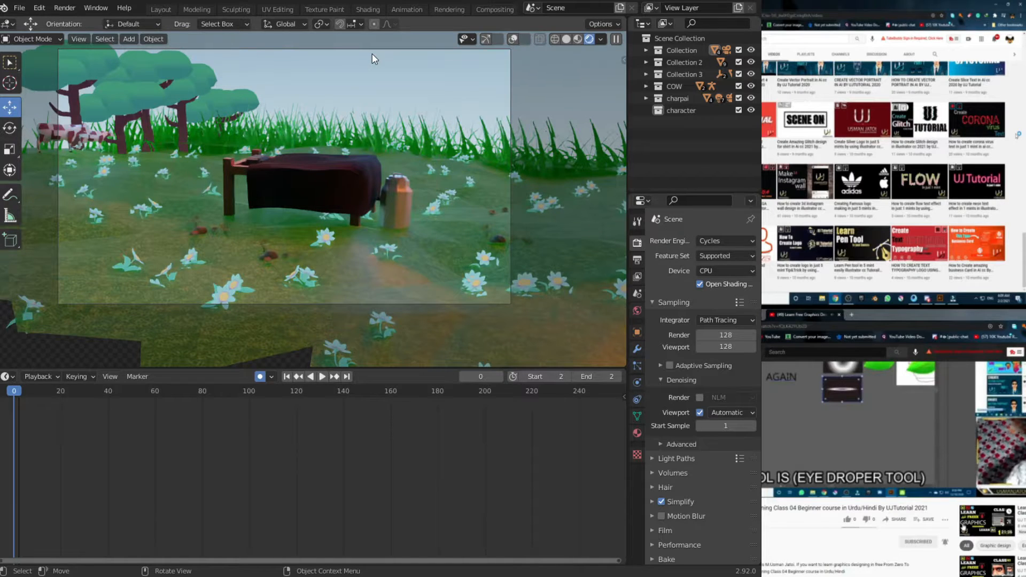
{"action": "left_click", "coordinate": [514, 39]}
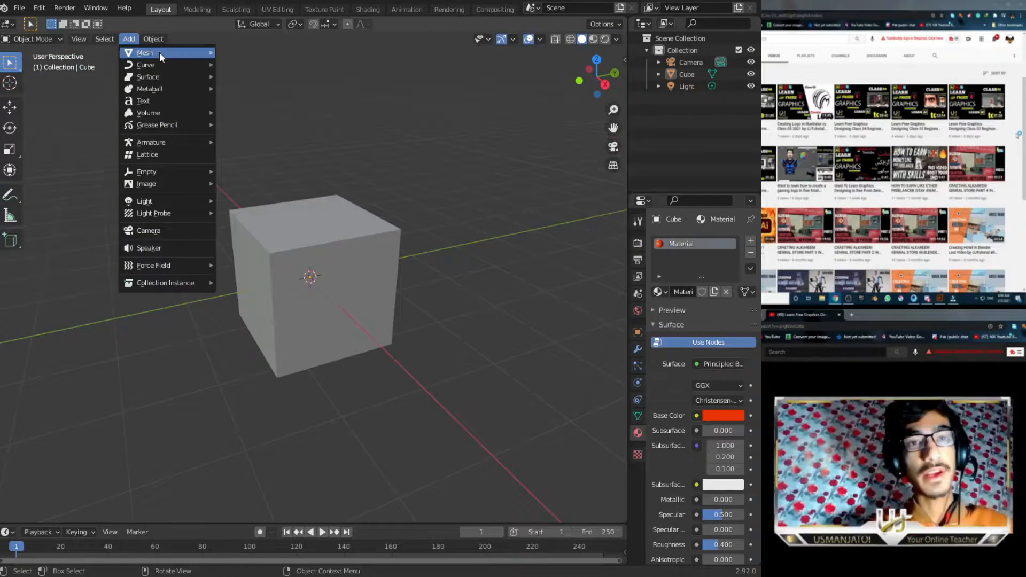
- Add a plane to the cube scene, enlarge it into a floor and lower it beneath the cube
{"action": "mouse_move", "coordinate": [160, 52]}
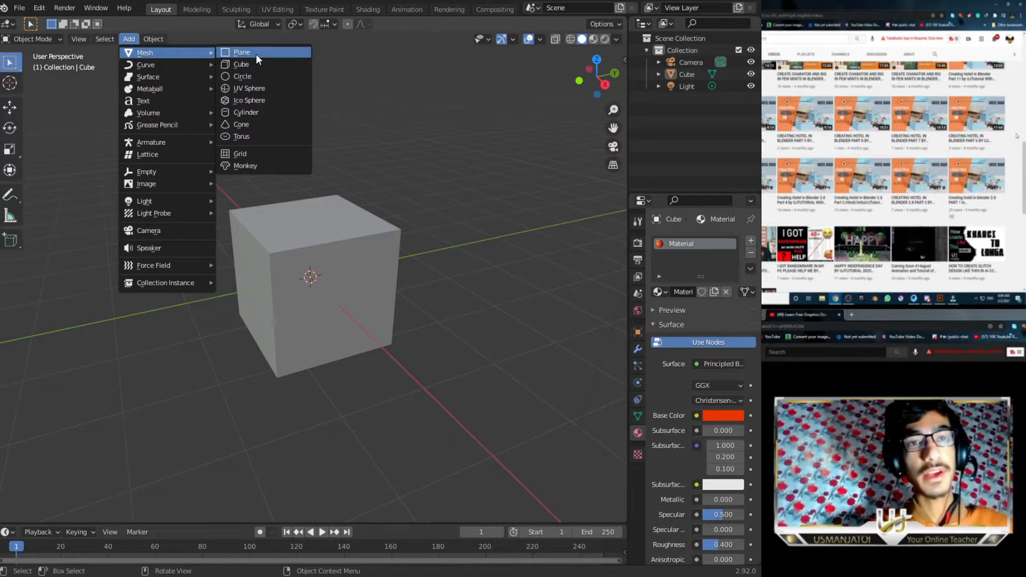
{"action": "left_click", "coordinate": [256, 54]}
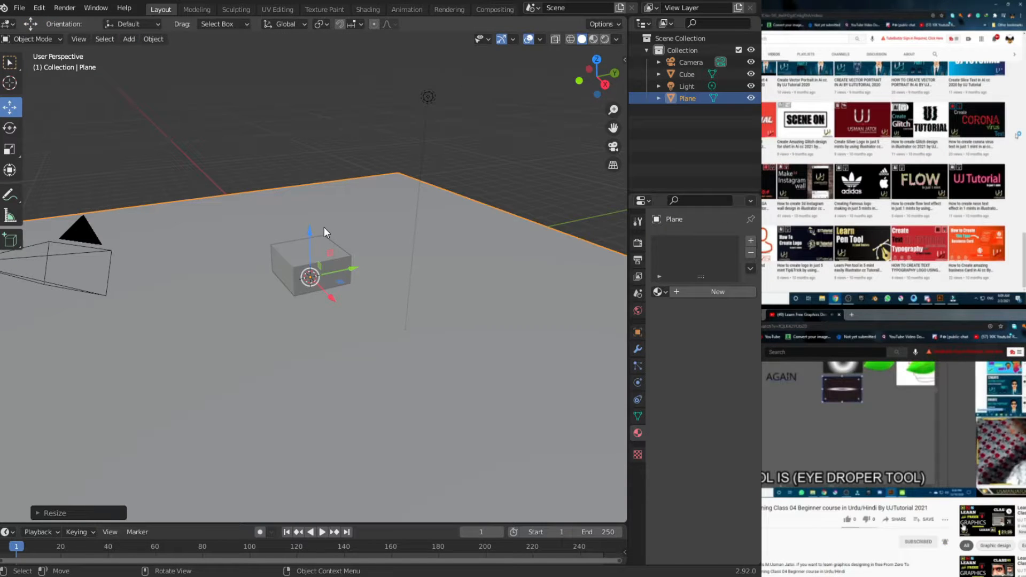
{"action": "left_click_drag", "start_coordinate": [310, 231], "coordinate": [317, 254]}
{"action": "left_click", "coordinate": [351, 150]}
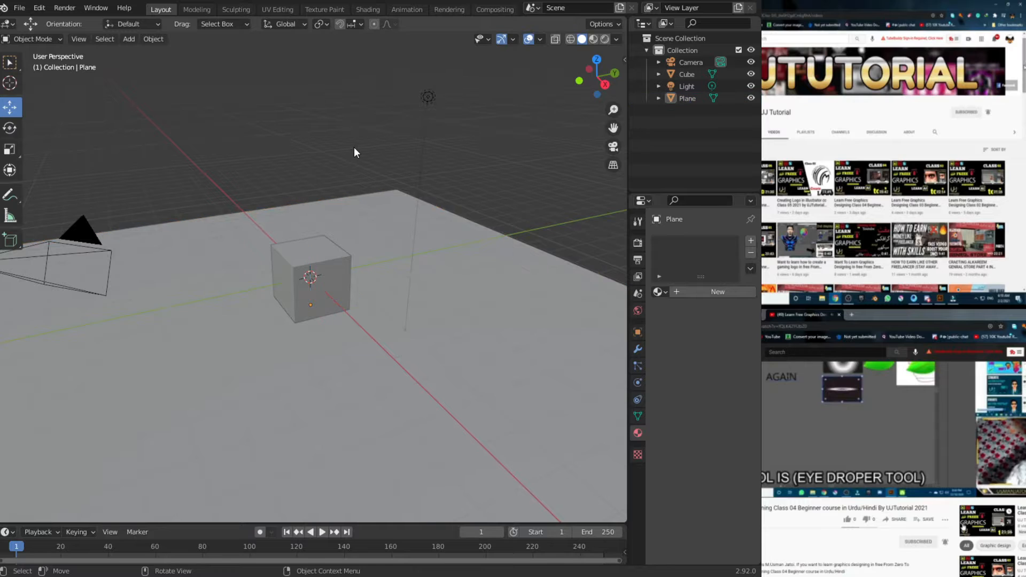
- In the camera view, scale the cube down to less than half its size and deselect it
{"action": "key", "text": "KP_0"}
{"action": "scroll", "coordinate": [350, 171], "scroll_direction": "up", "scroll_amount": 3}
{"action": "left_click", "coordinate": [368, 278]}
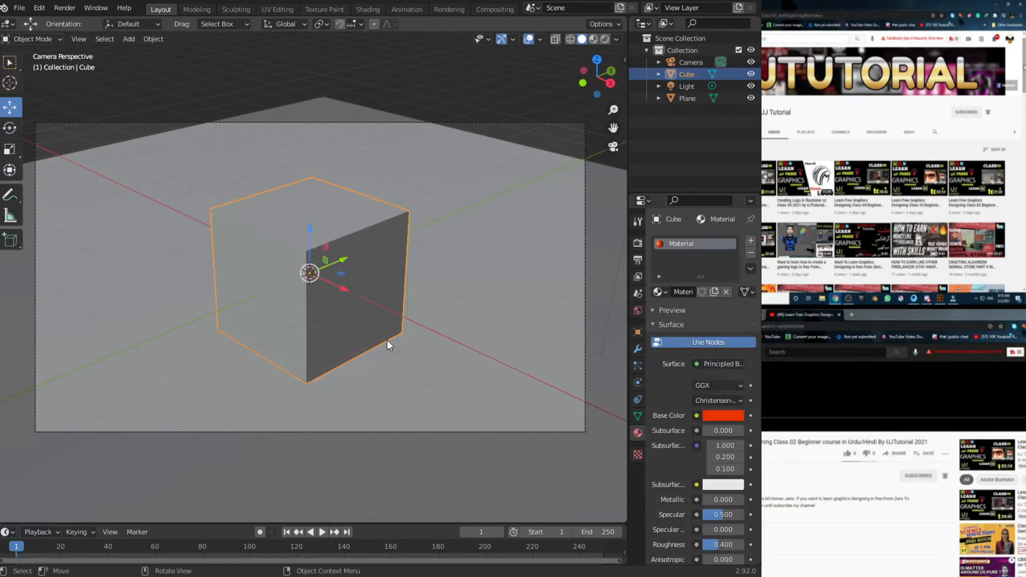
{"action": "key", "text": "s"}
{"action": "left_click", "coordinate": [336, 351]}
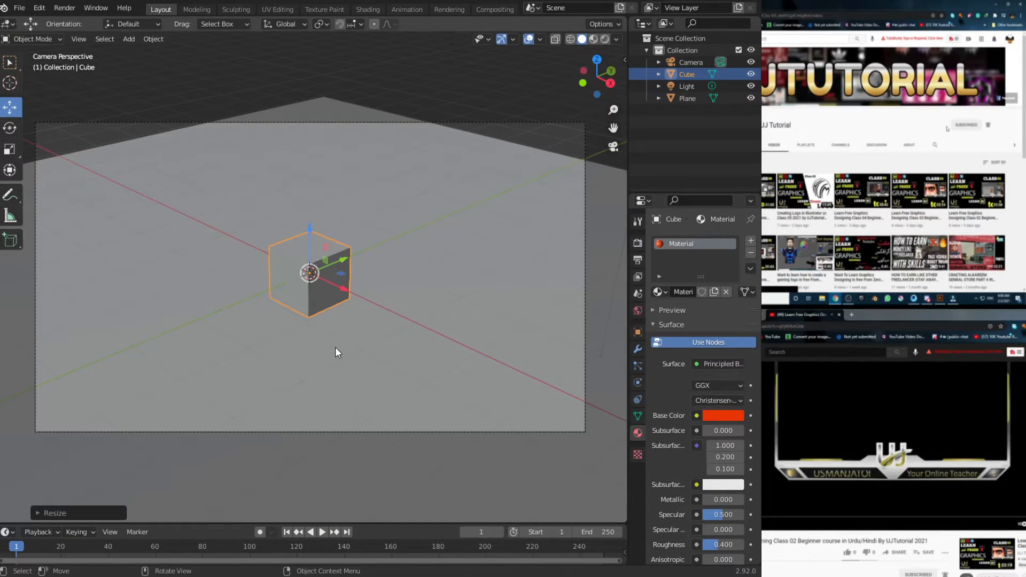
{"action": "left_click", "coordinate": [105, 39]}
{"action": "key", "text": "alt+a"}
- Add a UV sphere, move it in front of the cube along the red axis and shrink it to a small ball
{"action": "left_click", "coordinate": [126, 43]}
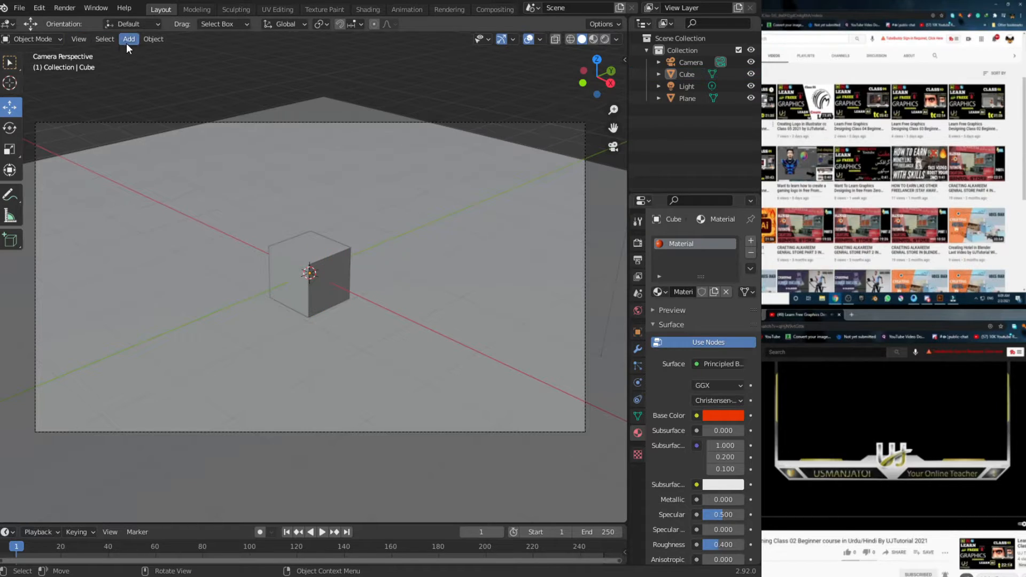
{"action": "mouse_move", "coordinate": [165, 52]}
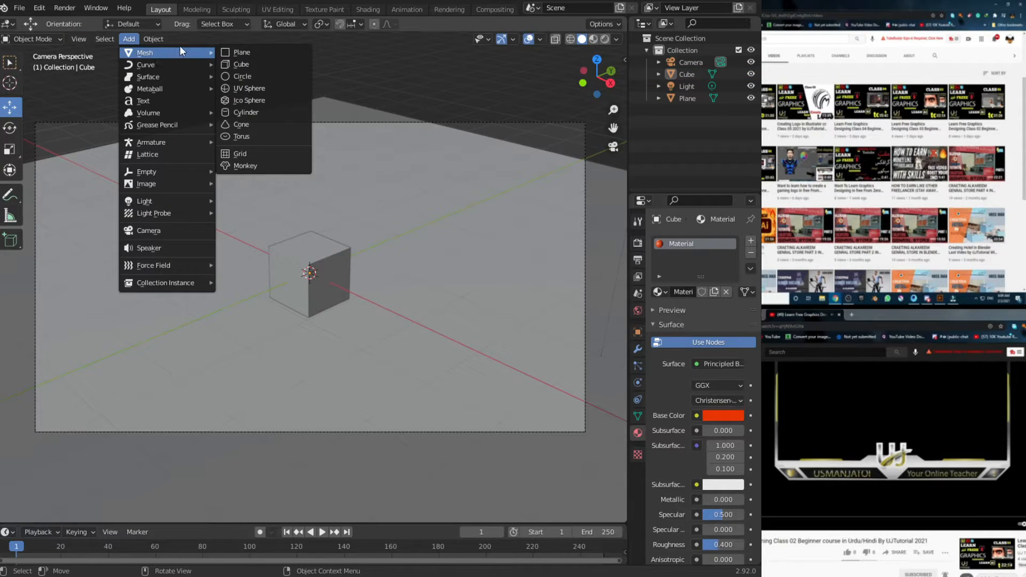
{"action": "left_click", "coordinate": [248, 88]}
{"action": "key", "text": "g"}
{"action": "left_click", "coordinate": [475, 365]}
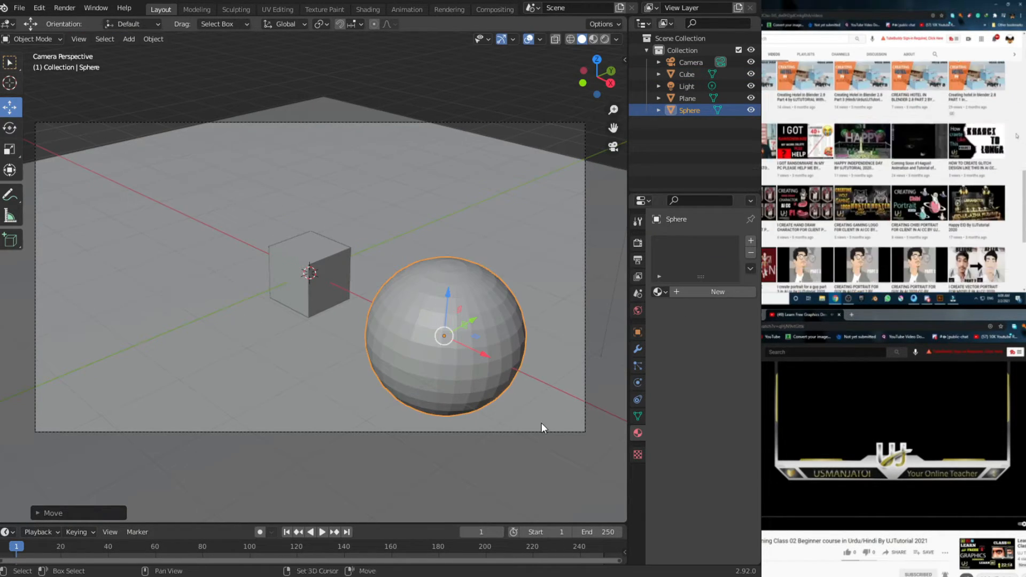
{"action": "key", "text": "s"}
{"action": "left_click", "coordinate": [419, 340]}
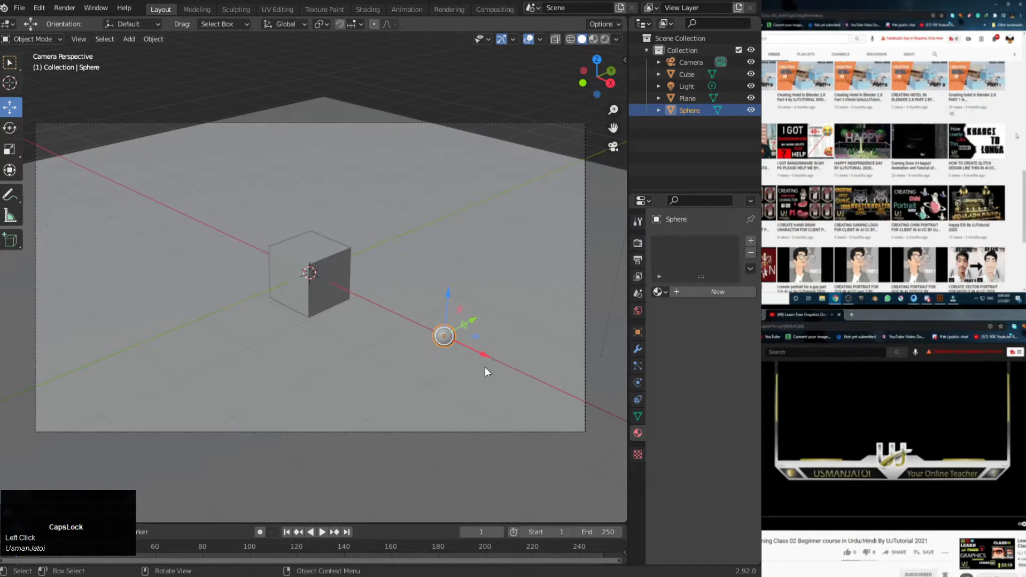
- Move the small sphere along the X axis next to the cube and enlarge it to about the cube's size
{"action": "left_click_drag", "start_coordinate": [477, 347], "coordinate": [400, 309]}
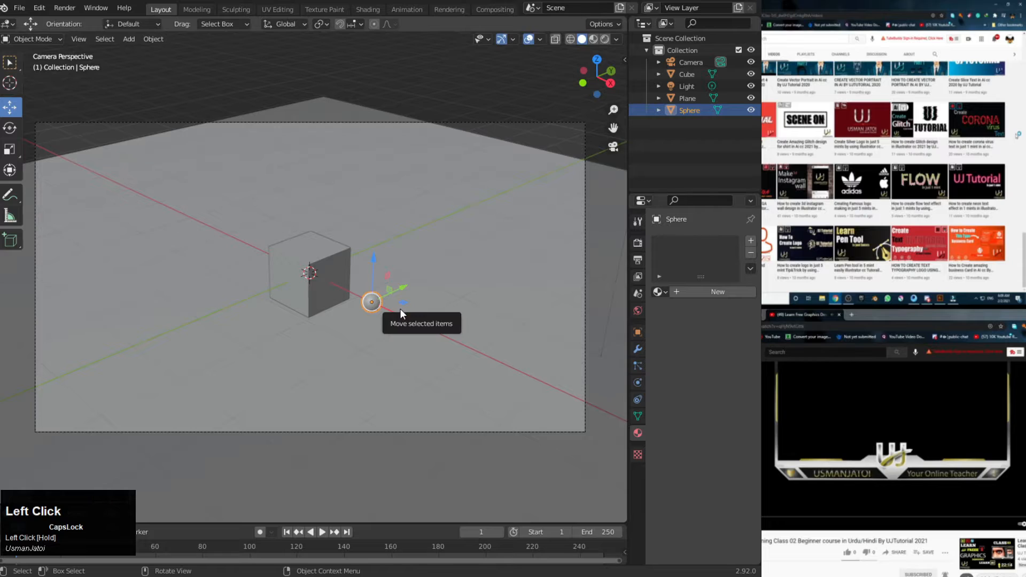
{"action": "key", "text": "s"}
{"action": "left_click", "coordinate": [467, 351]}
- Add a cone, move it along the Y axis to the free side of the cube and scale it down to about the cube's height
{"action": "left_click", "coordinate": [129, 39]}
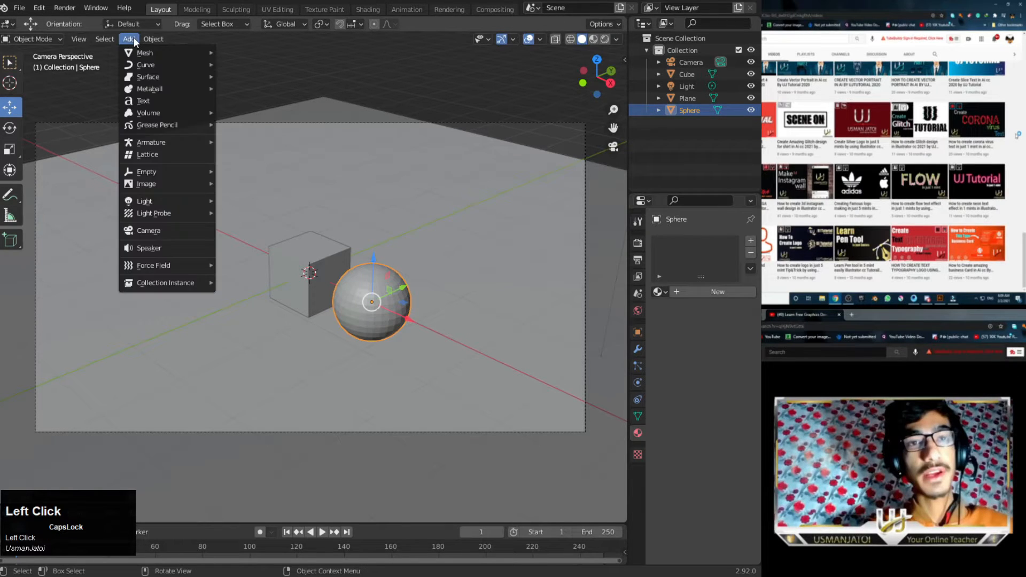
{"action": "mouse_move", "coordinate": [140, 52]}
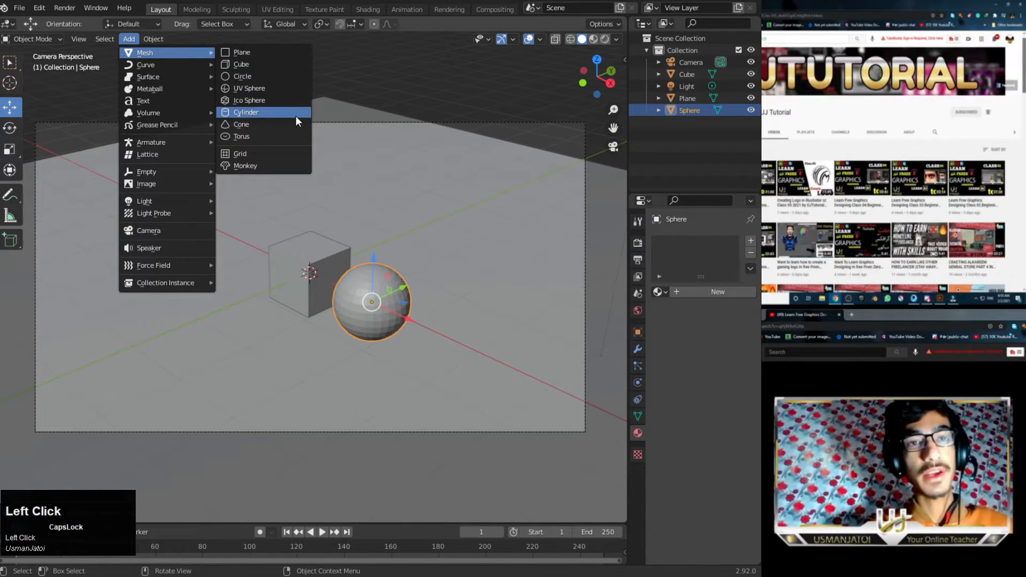
{"action": "left_click", "coordinate": [291, 122]}
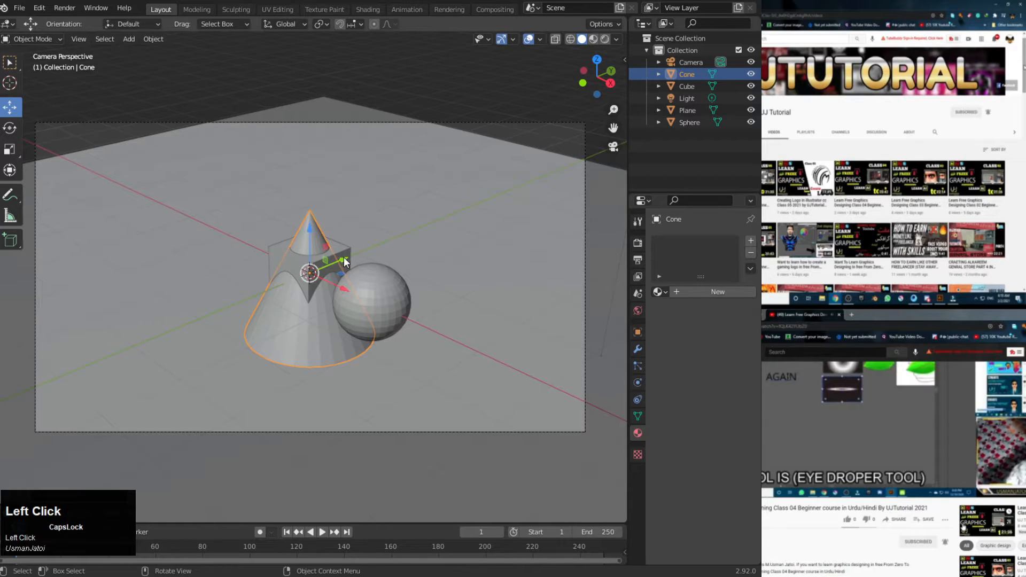
{"action": "left_click_drag", "start_coordinate": [344, 261], "coordinate": [274, 292]}
{"action": "key", "text": "s"}
{"action": "left_click_drag", "start_coordinate": [271, 303], "coordinate": [259, 277]}
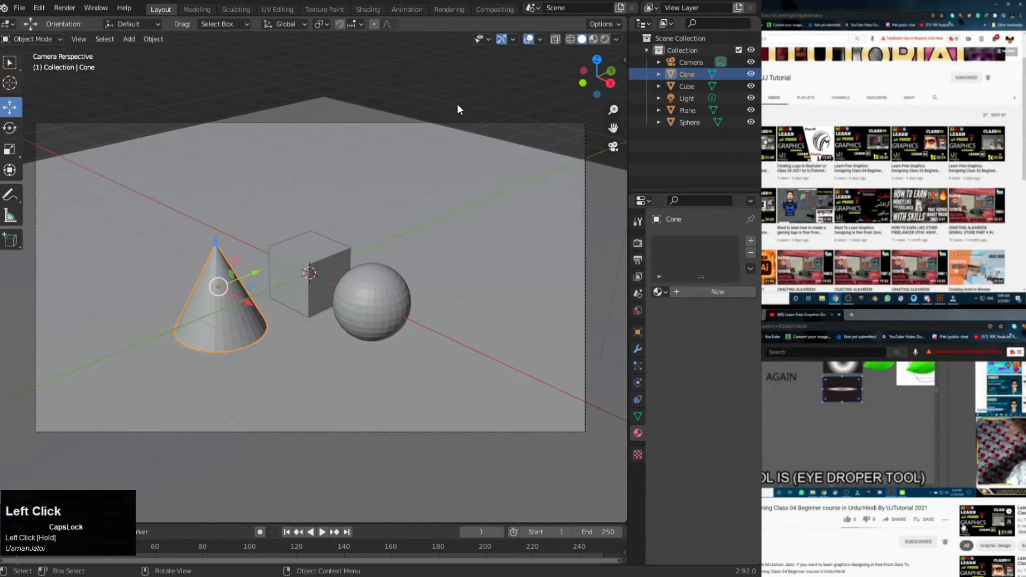
- Move the sphere slightly farther from the cube along the X axis and deselect it
{"action": "left_click", "coordinate": [358, 298]}
{"action": "left_click_drag", "start_coordinate": [408, 319], "coordinate": [430, 329]}
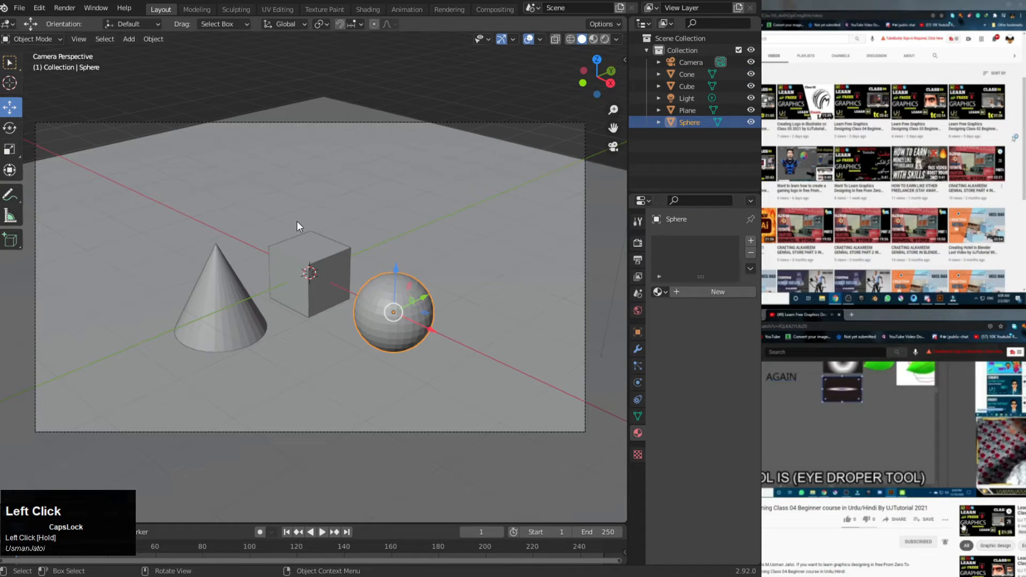
{"action": "left_click", "coordinate": [508, 53]}
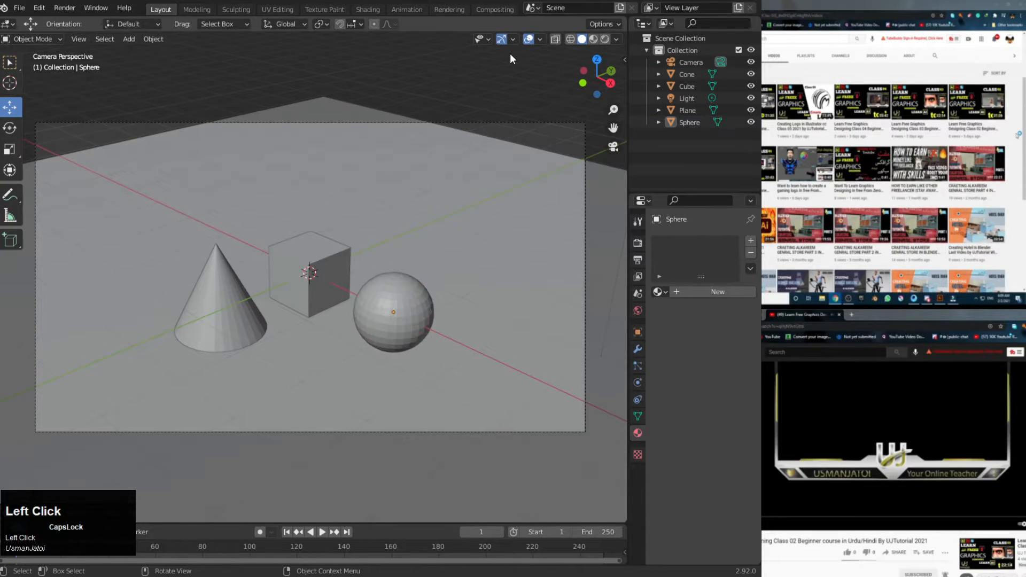
- Switch the viewport to rendered shading and raise the floor plane along Z up to the base of the objects
{"action": "left_click", "coordinate": [252, 146]}
{"action": "left_click", "coordinate": [605, 38]}
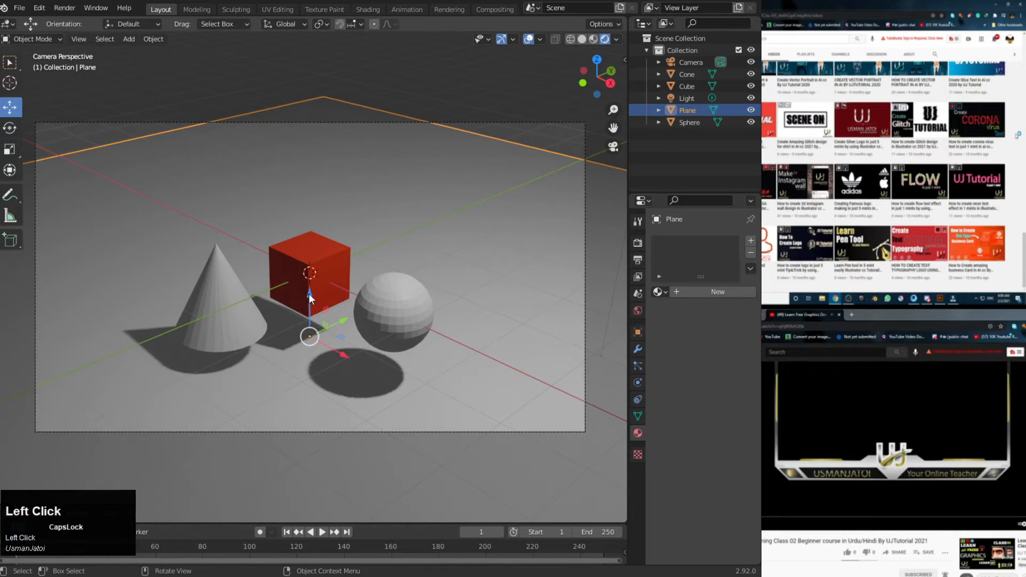
{"action": "left_click_drag", "start_coordinate": [309, 296], "coordinate": [297, 250]}
- Give the cone a new material with an orange-yellow base color
{"action": "left_click", "coordinate": [199, 280]}
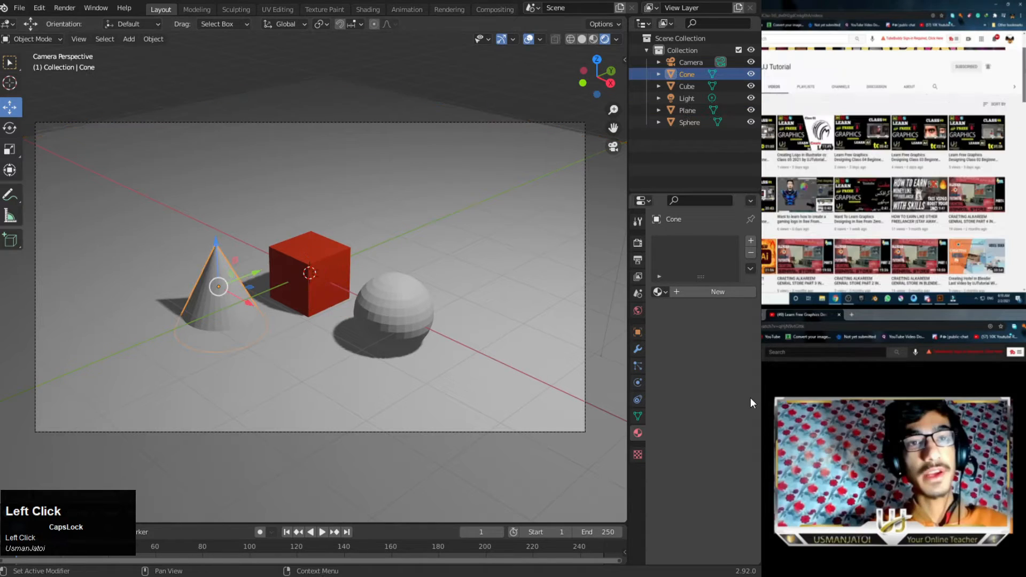
{"action": "left_click", "coordinate": [713, 292]}
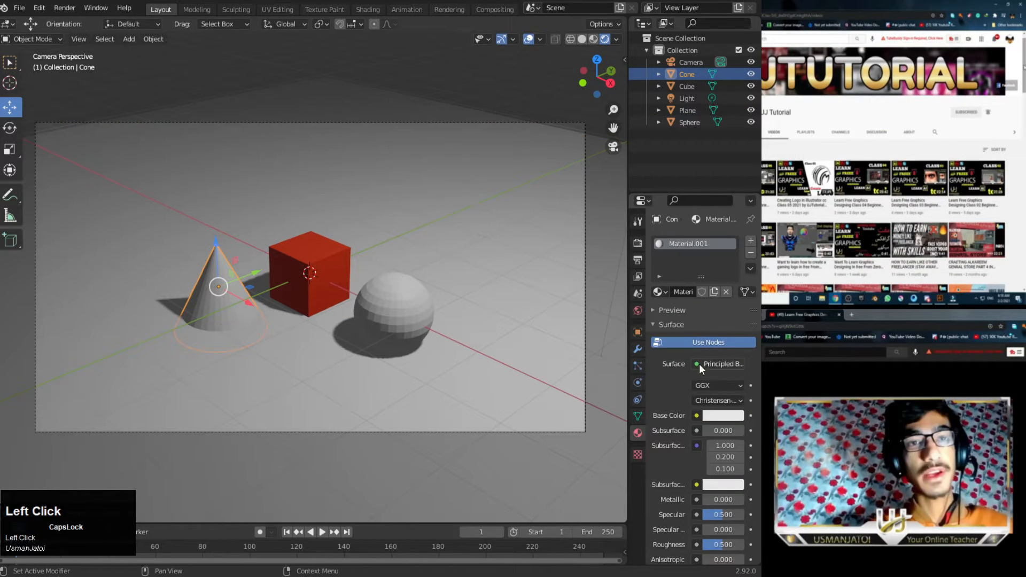
{"action": "left_click", "coordinate": [723, 415]}
{"action": "left_click", "coordinate": [706, 323]}
- Give the sphere a new material with a green base color
{"action": "left_click", "coordinate": [372, 316]}
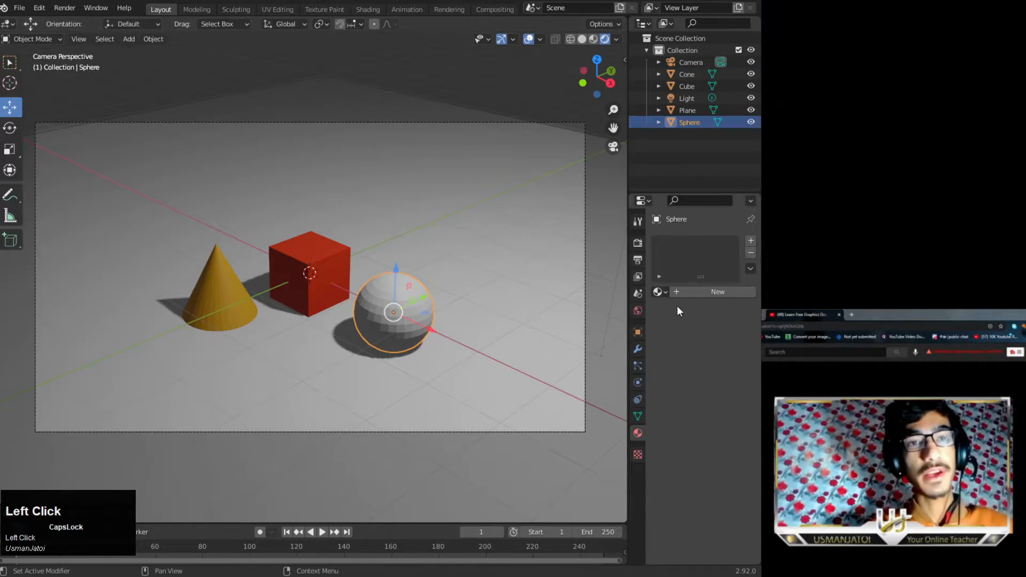
{"action": "left_click", "coordinate": [719, 292]}
{"action": "left_click", "coordinate": [722, 415]}
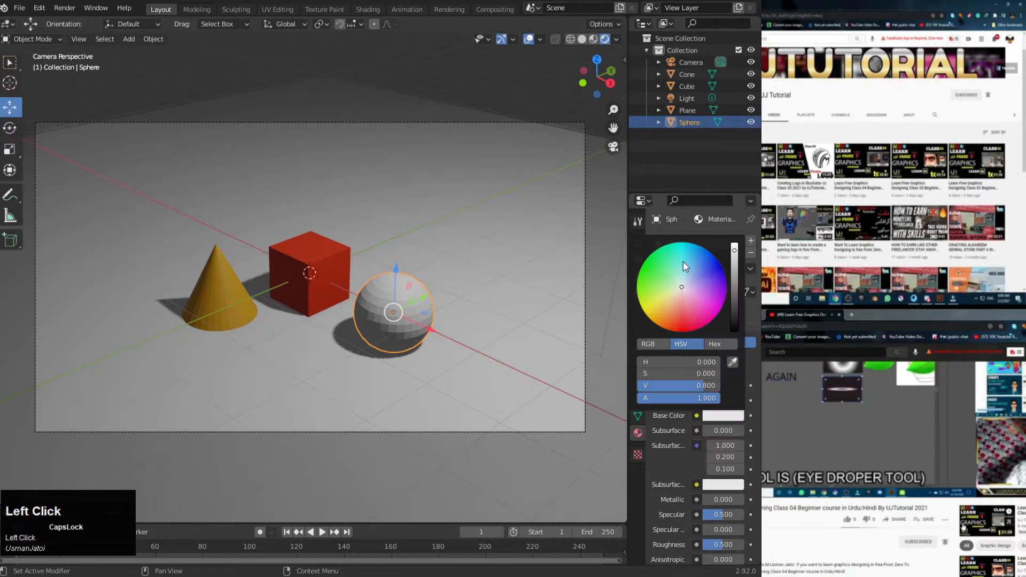
{"action": "left_click", "coordinate": [683, 260]}
- Give the floor plane a new material with a purple base color and deselect it
{"action": "left_click", "coordinate": [364, 140]}
{"action": "left_click", "coordinate": [716, 292]}
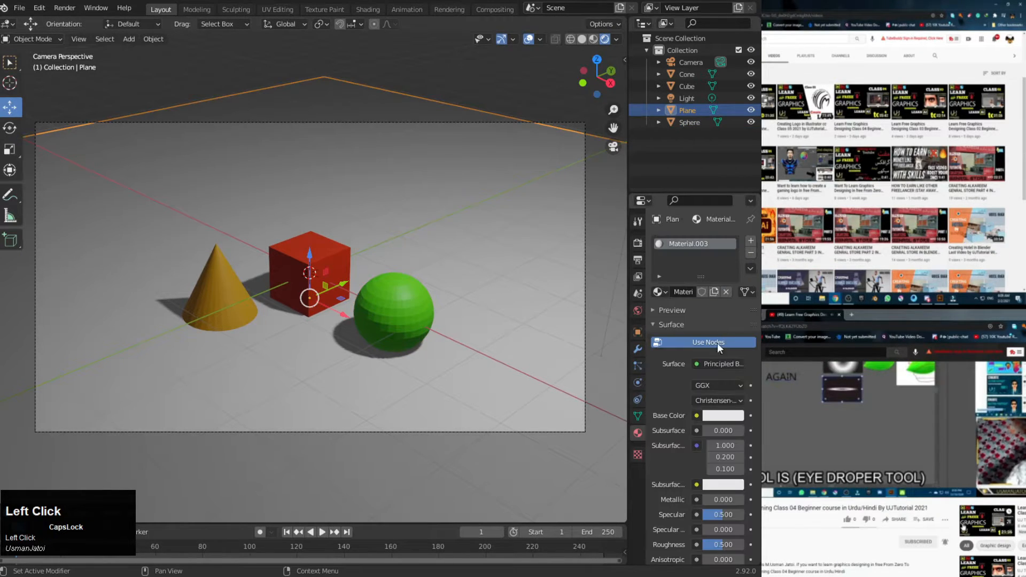
{"action": "left_click", "coordinate": [723, 416]}
{"action": "mouse_move", "coordinate": [665, 251]}
{"action": "left_mouse_down"}
{"action": "mouse_move", "coordinate": [648, 260]}
{"action": "mouse_move", "coordinate": [638, 288]}
{"action": "mouse_move", "coordinate": [650, 319]}
{"action": "mouse_move", "coordinate": [700, 327]}
{"action": "mouse_move", "coordinate": [725, 294]}
{"action": "left_mouse_up"}
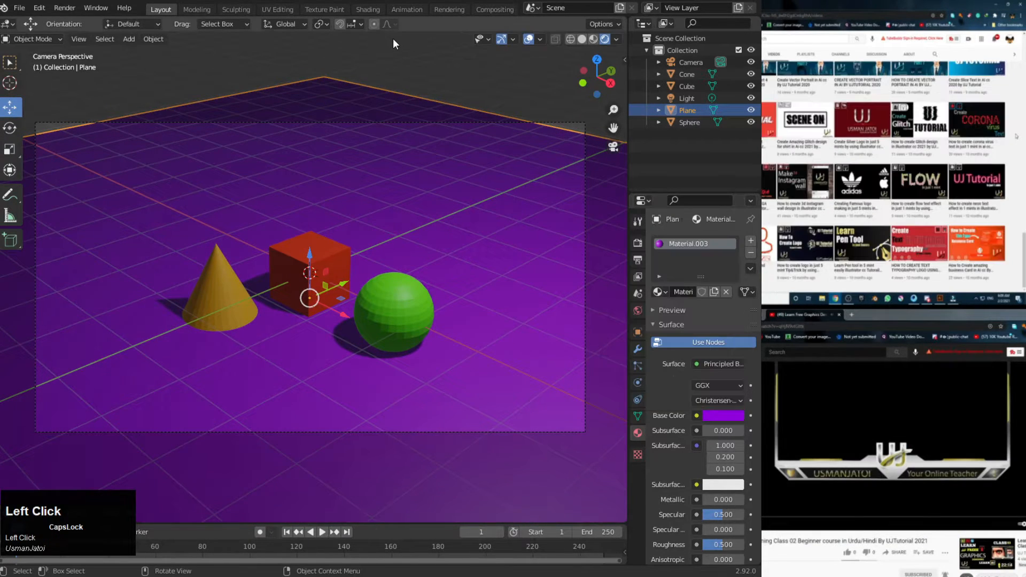
{"action": "left_click", "coordinate": [413, 59]}
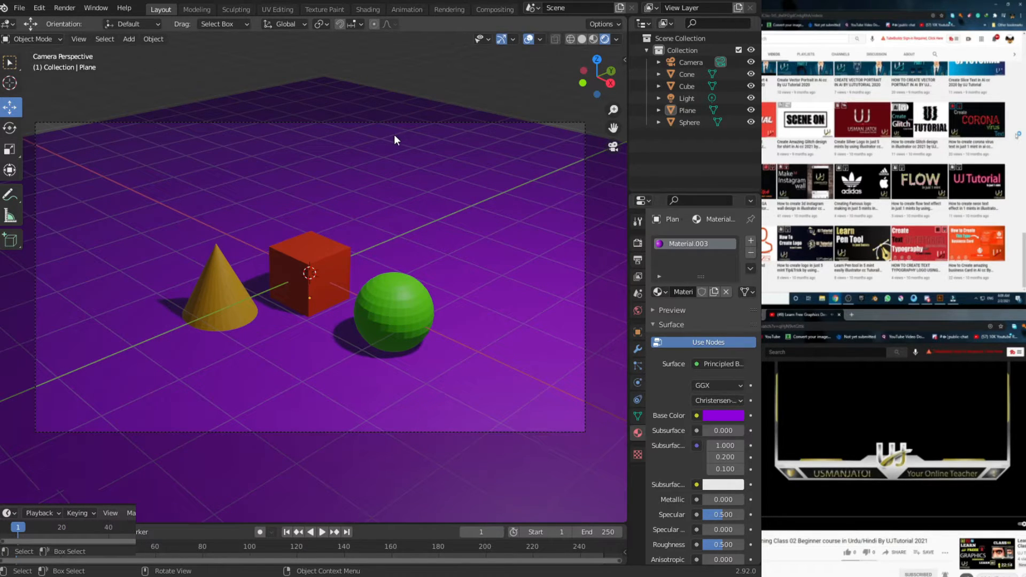
- Scale the purple floor plane up slightly
{"action": "left_click", "coordinate": [412, 151]}
{"action": "key", "text": "s"}
{"action": "left_click", "coordinate": [634, 424]}
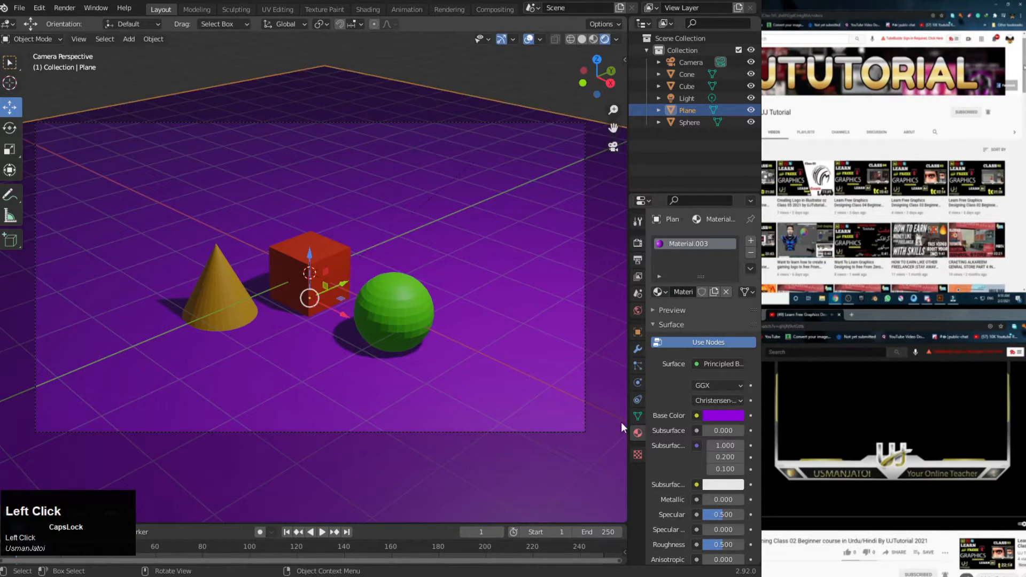
- Set the animation's end frame to 1
{"action": "left_click", "coordinate": [606, 532]}
{"action": "type", "text": "1"}
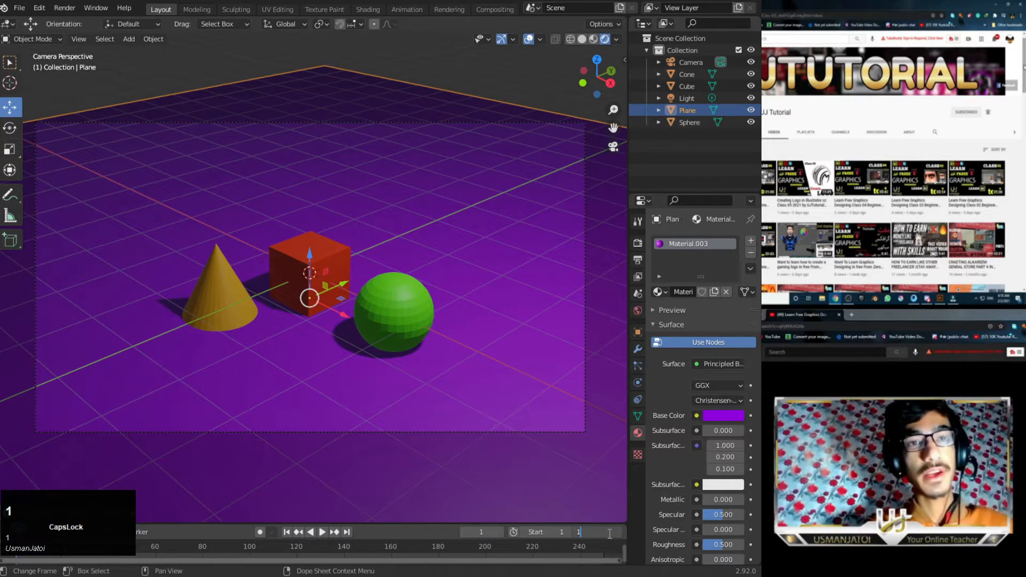
{"action": "key", "text": "Return"}
- Set the Eevee render sample count to 20 in the render properties
{"action": "left_click", "coordinate": [637, 220]}
{"action": "left_click", "coordinate": [637, 243]}
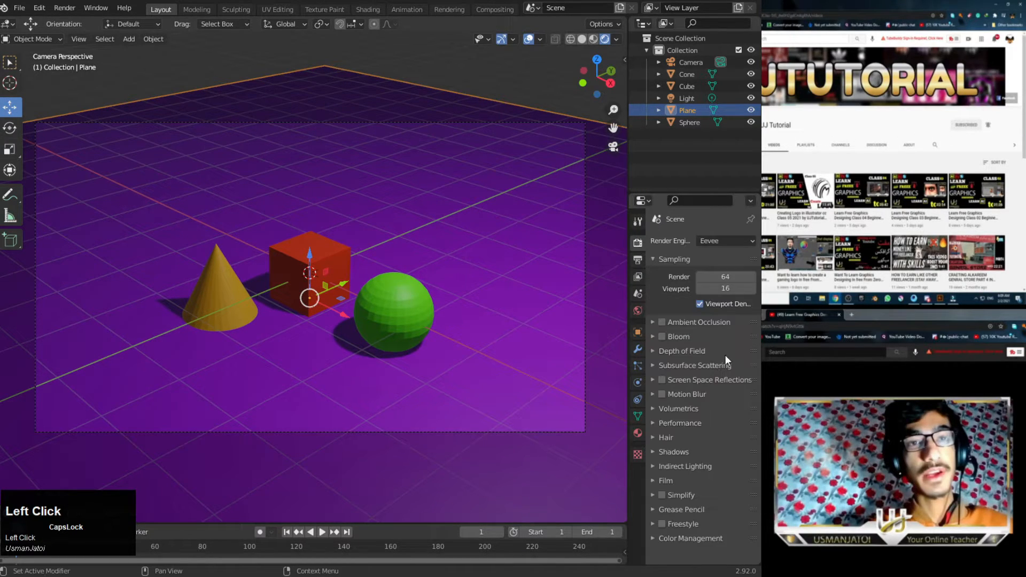
{"action": "scroll", "coordinate": [716, 371], "scroll_direction": "down", "scroll_amount": 2}
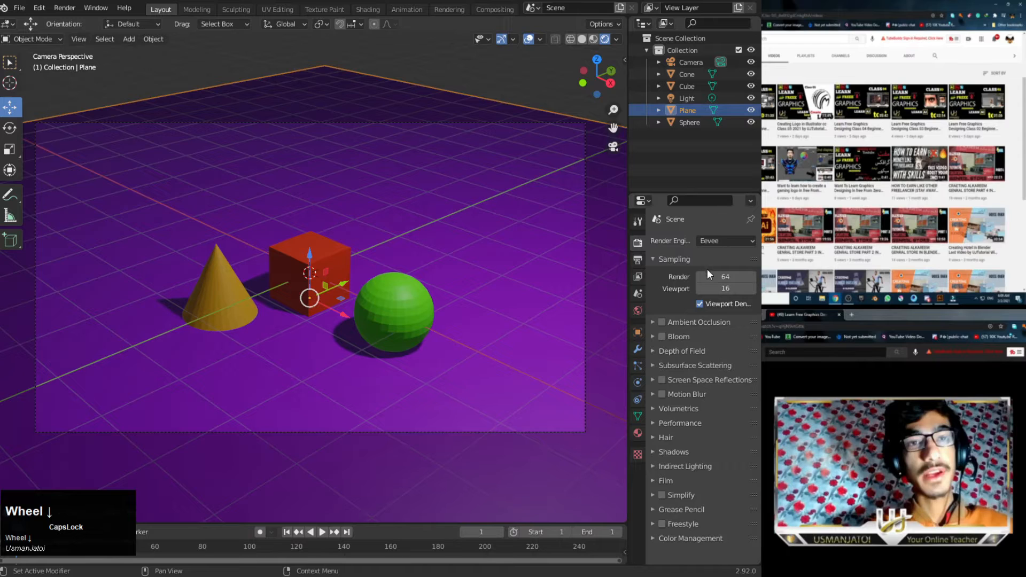
{"action": "left_click", "coordinate": [733, 275]}
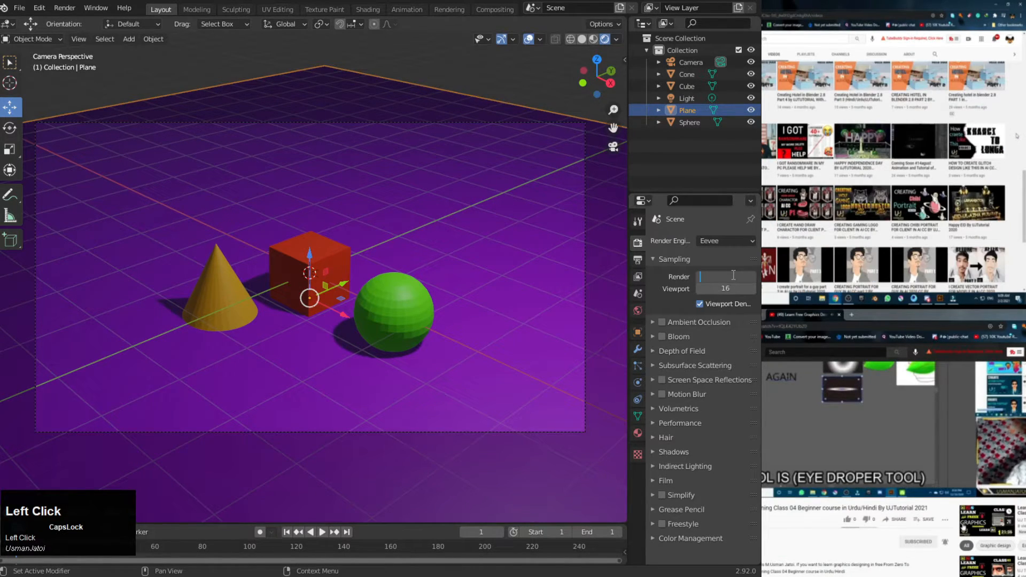
{"action": "type", "text": "5"}
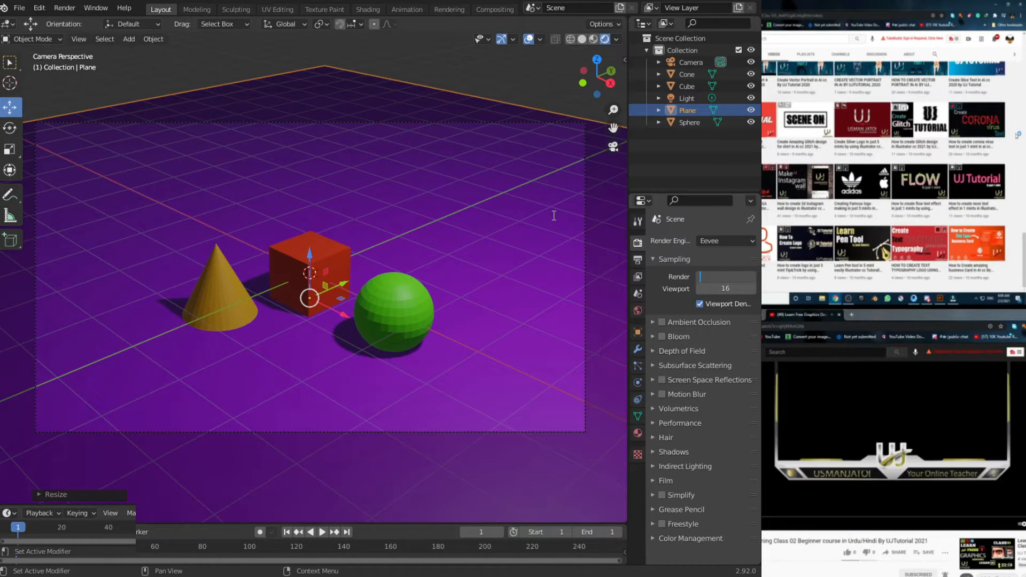
{"action": "type", "text": "5"}
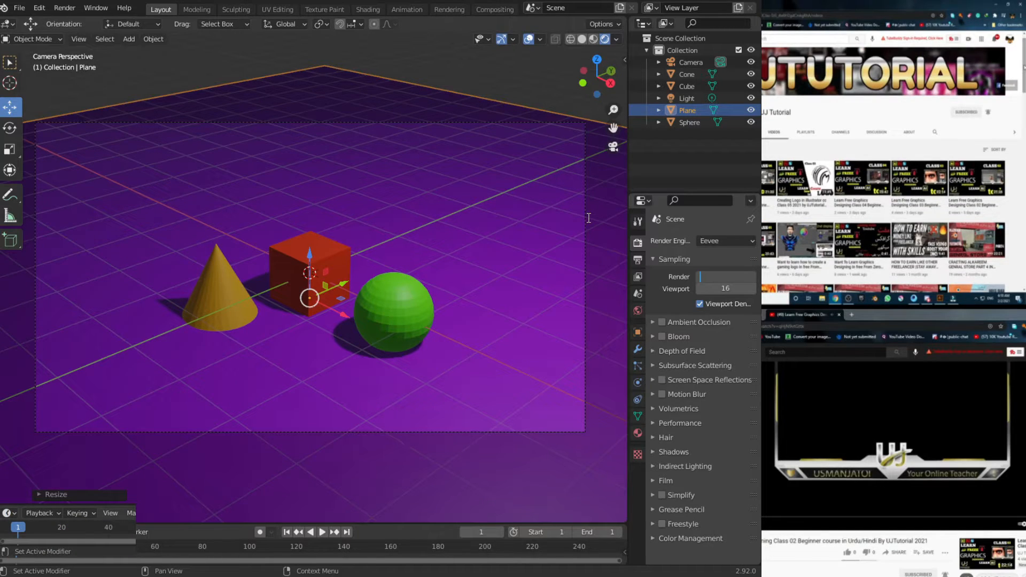
{"action": "type", "text": "20"}
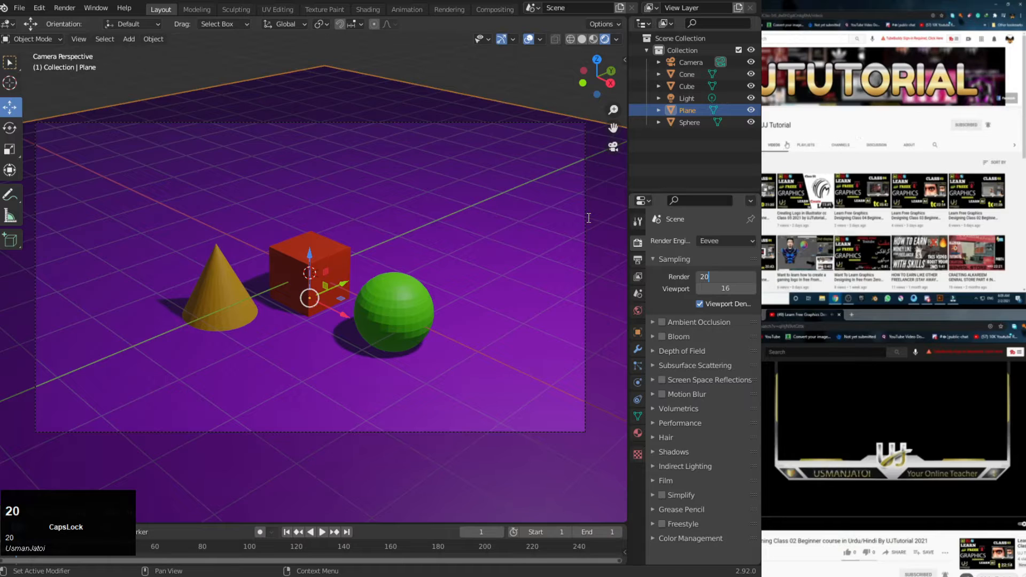
{"action": "key", "text": "Return"}
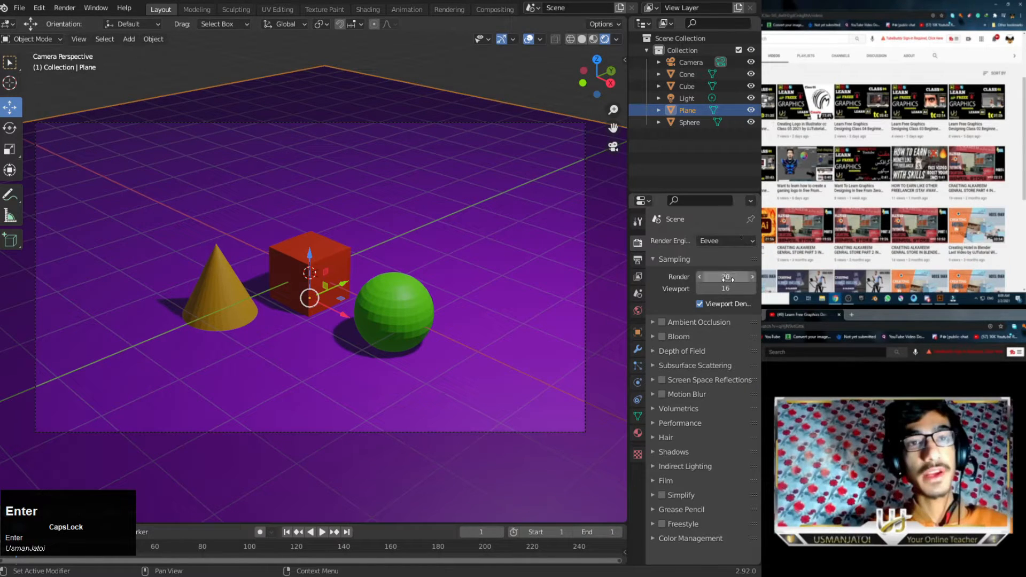
- Set the Eevee render sample count to 16
{"action": "left_click", "coordinate": [729, 278]}
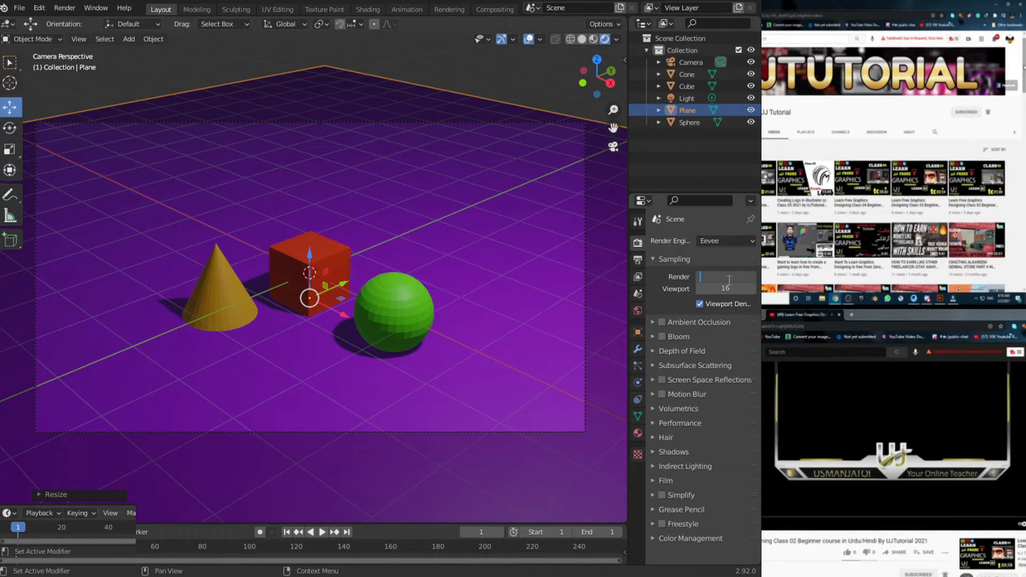
{"action": "type", "text": "1"}
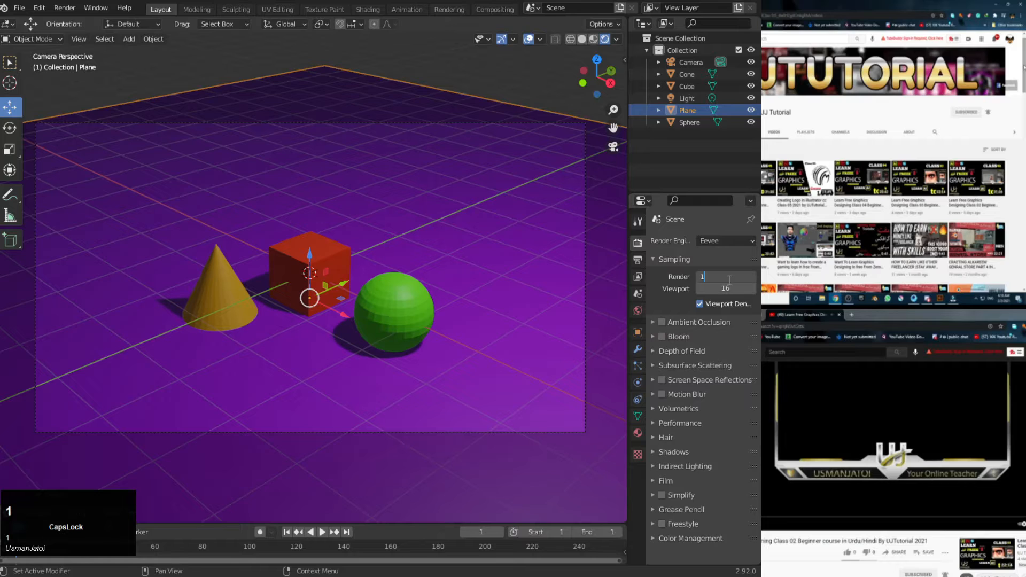
{"action": "type", "text": "6"}
{"action": "key", "text": "Return"}
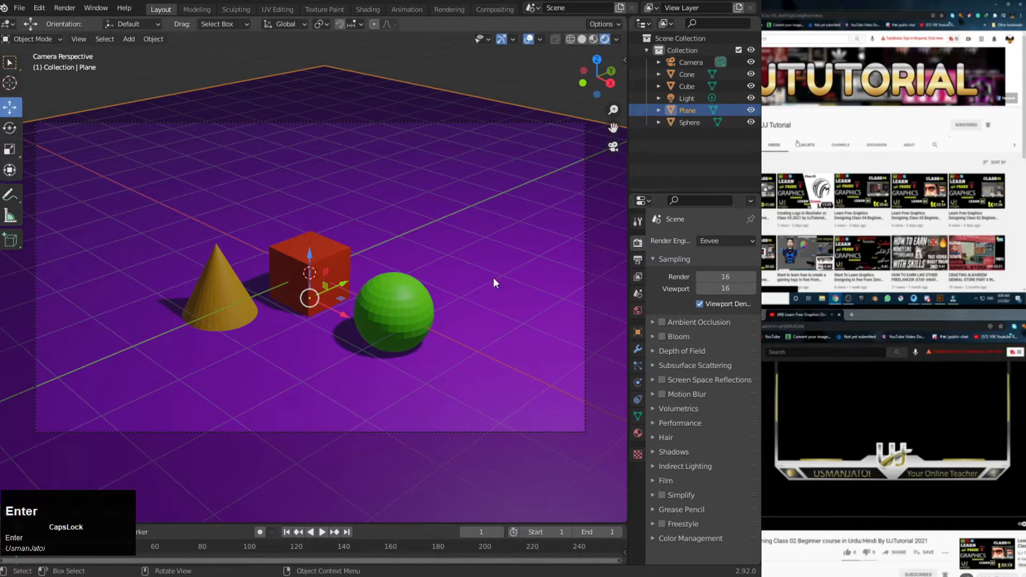
- Set the Eevee viewport sample count to 64
{"action": "scroll", "coordinate": [401, 270], "scroll_direction": "up", "scroll_amount": 4}
{"action": "scroll", "coordinate": [401, 266], "scroll_direction": "up", "scroll_amount": 3}
{"action": "scroll", "coordinate": [401, 266], "scroll_direction": "down", "scroll_amount": 7}
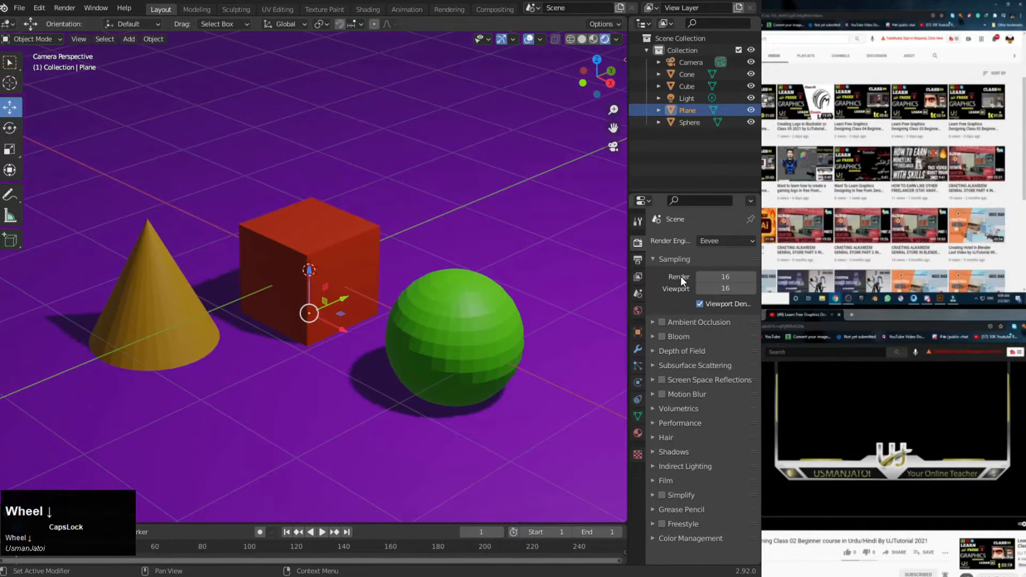
{"action": "left_click", "coordinate": [711, 287]}
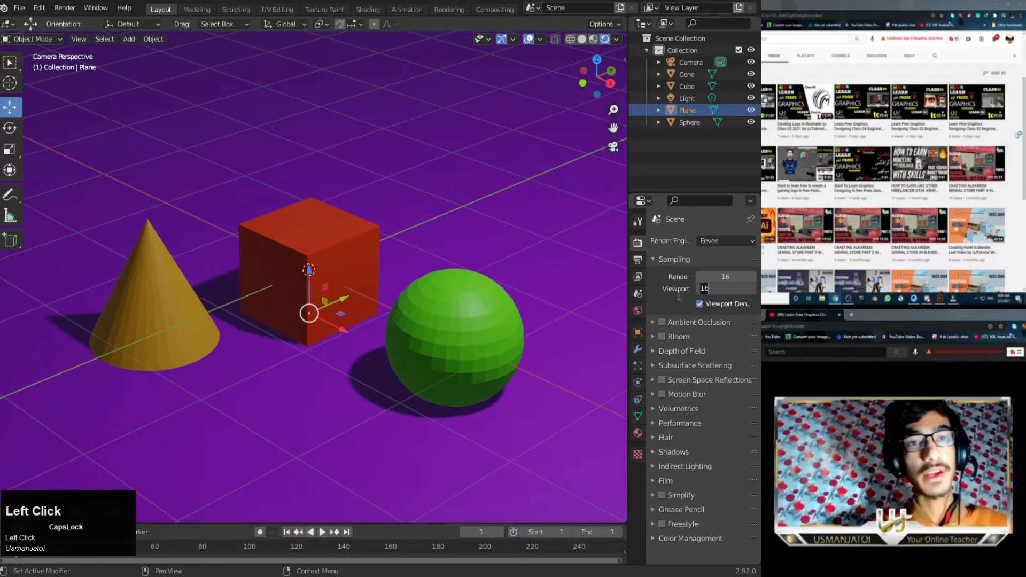
{"action": "type", "text": "64"}
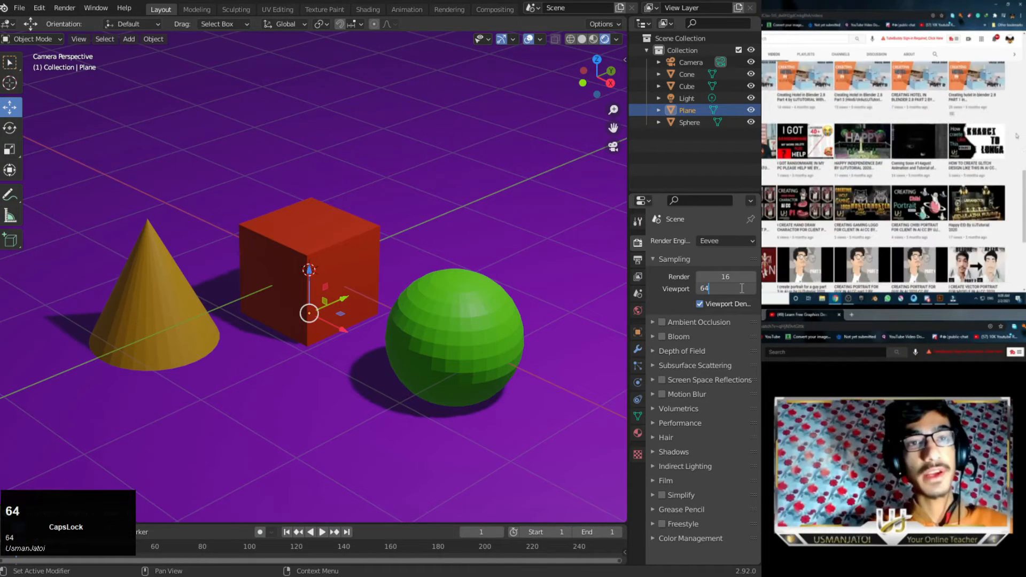
{"action": "key", "text": "Return"}
{"action": "scroll", "coordinate": [434, 285], "scroll_direction": "down", "scroll_amount": 3}
{"action": "scroll", "coordinate": [434, 286], "scroll_direction": "up", "scroll_amount": 2}
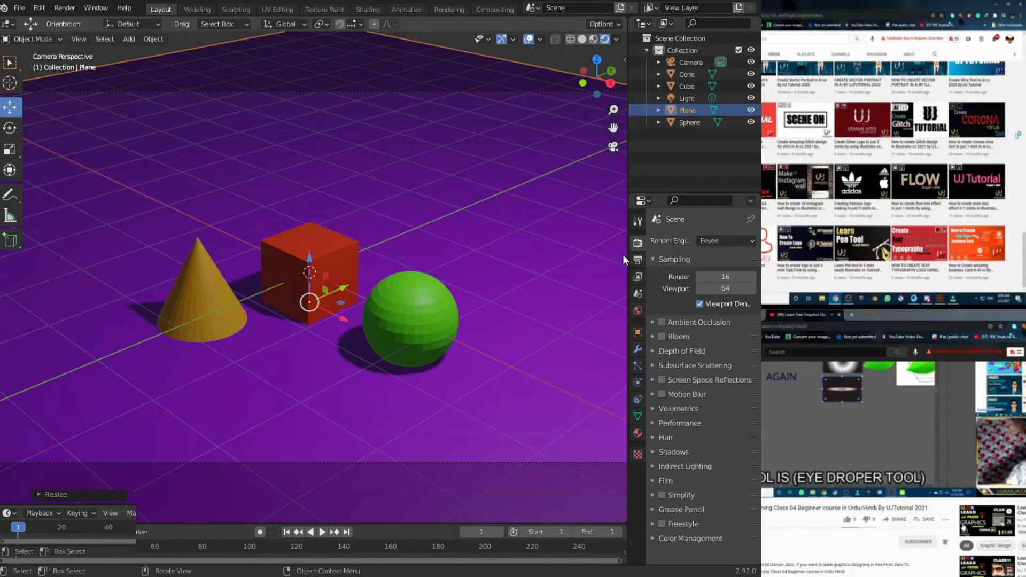
- Open the folder browser for the render output path in the output properties
{"action": "left_click", "coordinate": [637, 260]}
{"action": "scroll", "coordinate": [732, 456], "scroll_direction": "down", "scroll_amount": 3}
{"action": "left_click", "coordinate": [750, 414]}
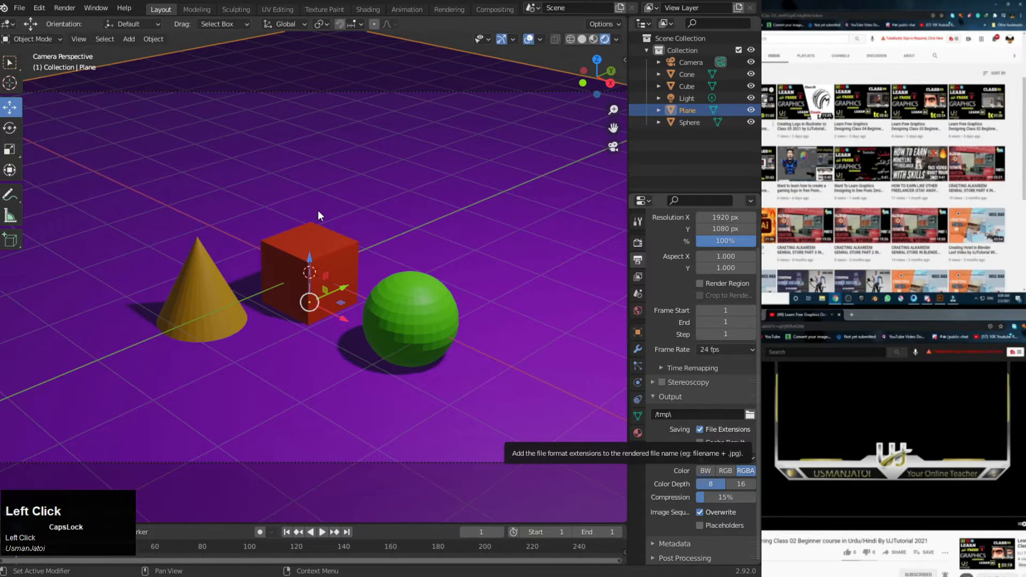
{"action": "left_click", "coordinate": [337, 214]}
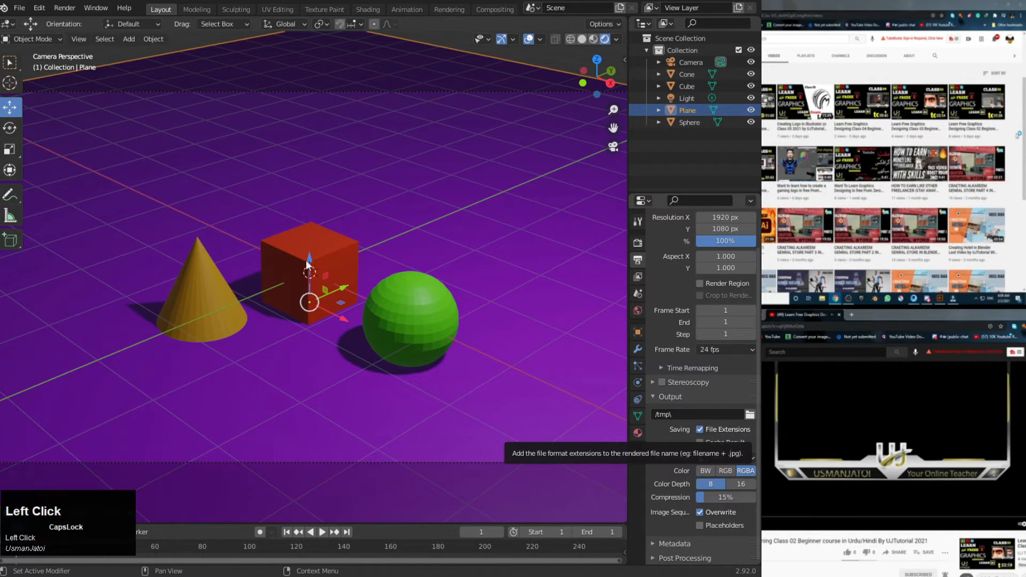
{"action": "right_click", "coordinate": [419, 293]}
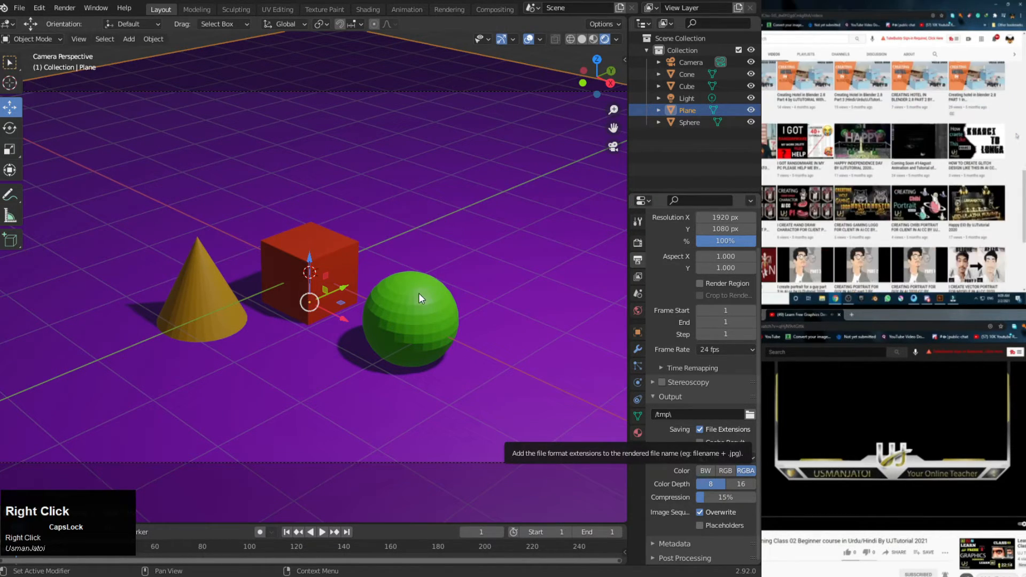
{"action": "left_click", "coordinate": [393, 405]}
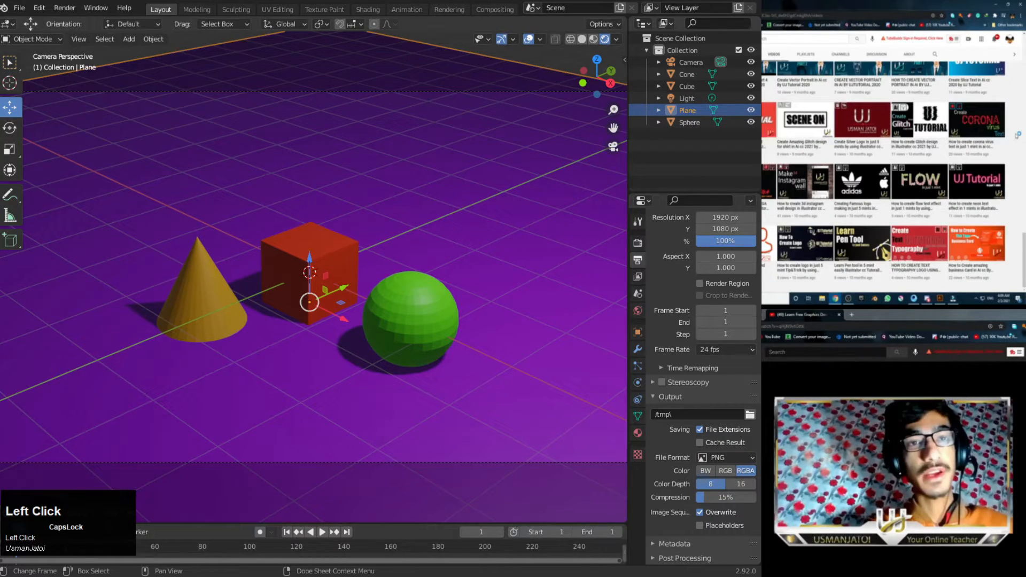
{"action": "left_click", "coordinate": [39, 534]}
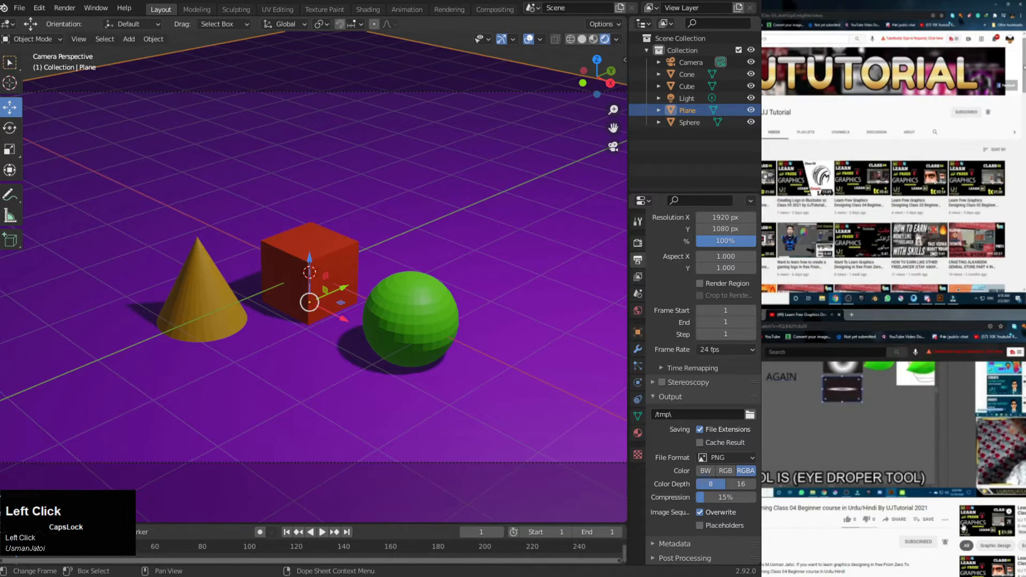
{"action": "left_click", "coordinate": [196, 532]}
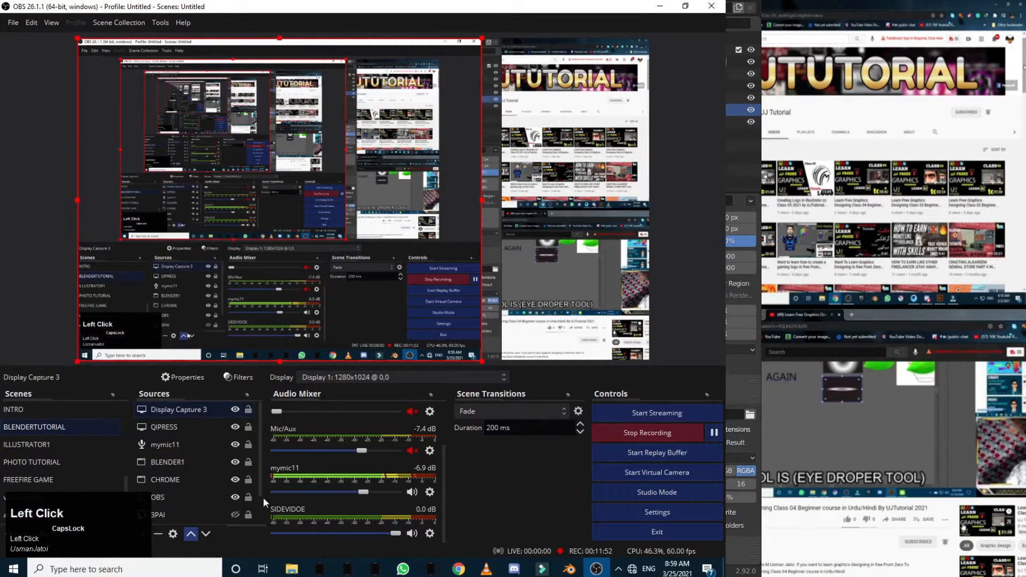
{"action": "left_click", "coordinate": [569, 569]}
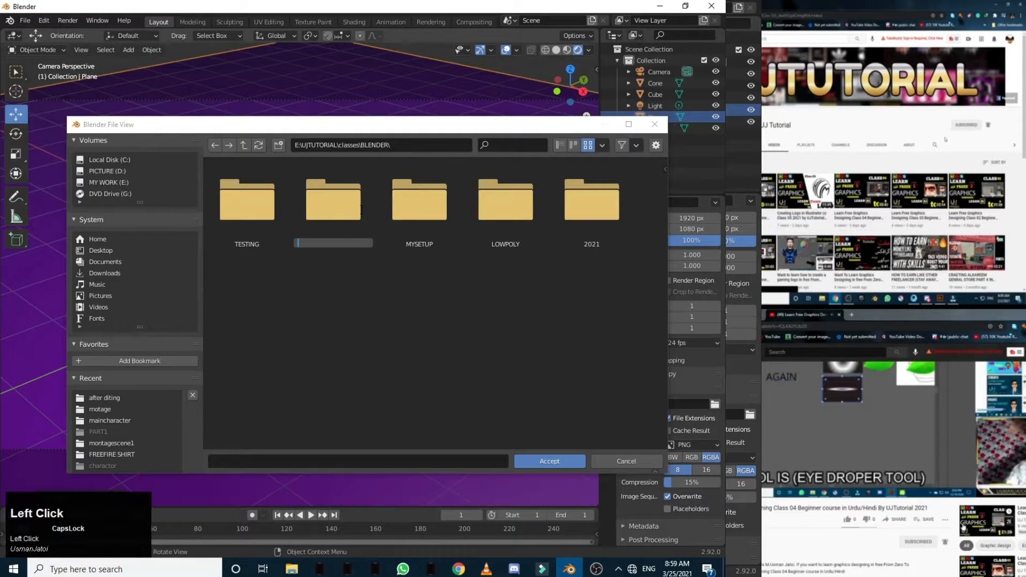
- Name the new folder inside the BLENDER directory BEGINNER and open it
{"action": "type", "text": "BEGIN"}
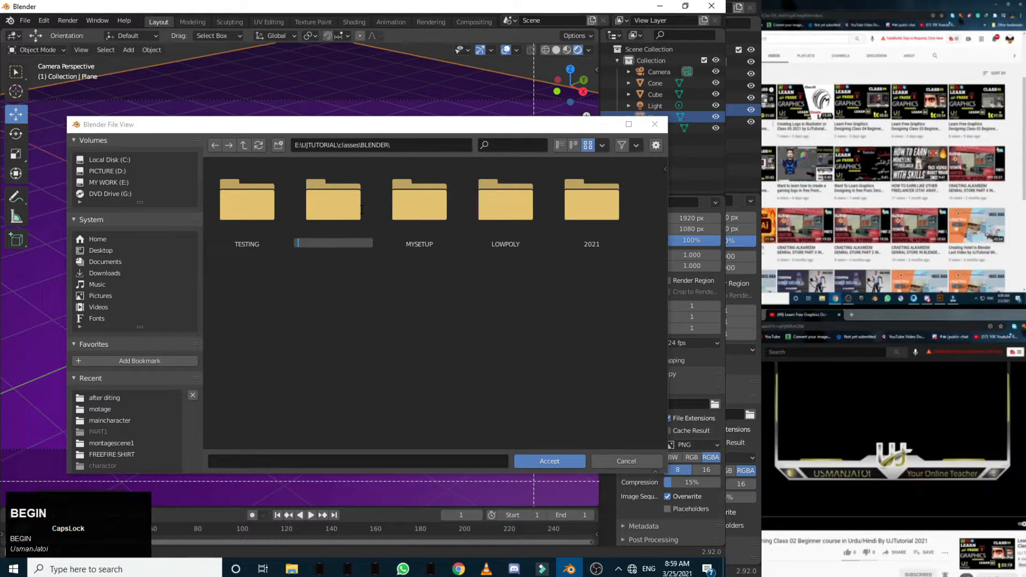
{"action": "left_click", "coordinate": [337, 244]}
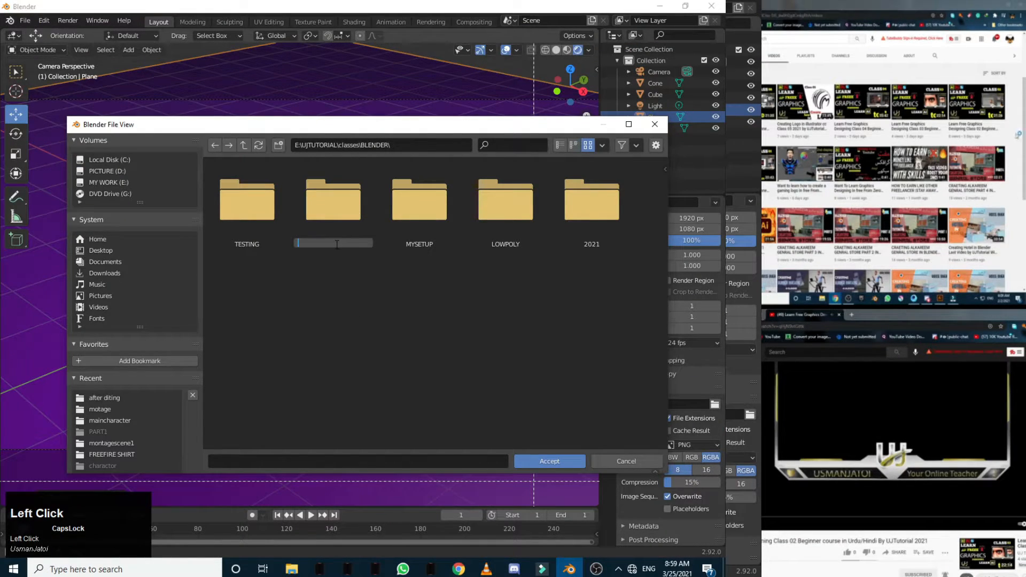
{"action": "type", "text": "BEH"}
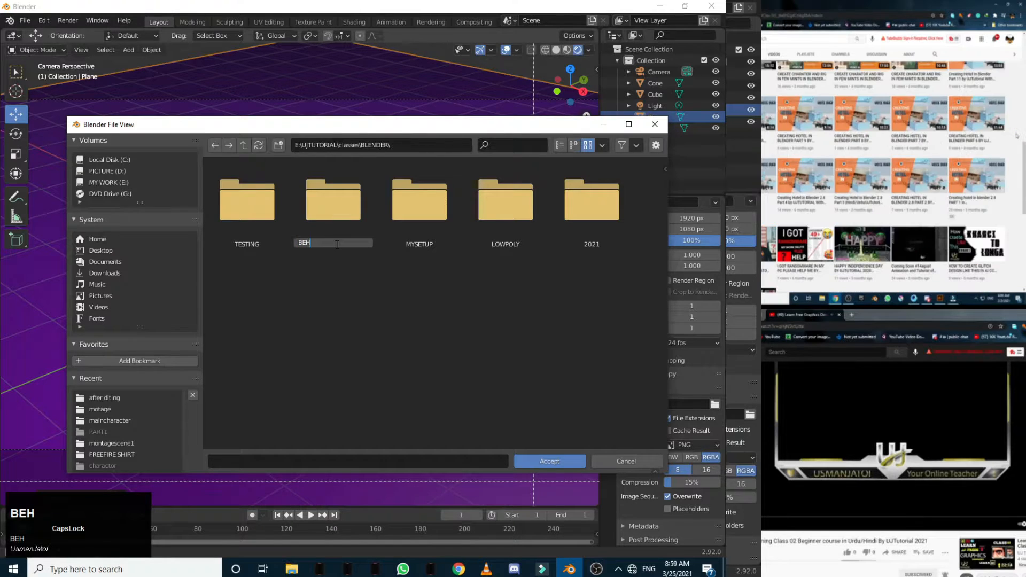
{"action": "key", "text": "BackSpace"}
{"action": "type", "text": "GINNE"}
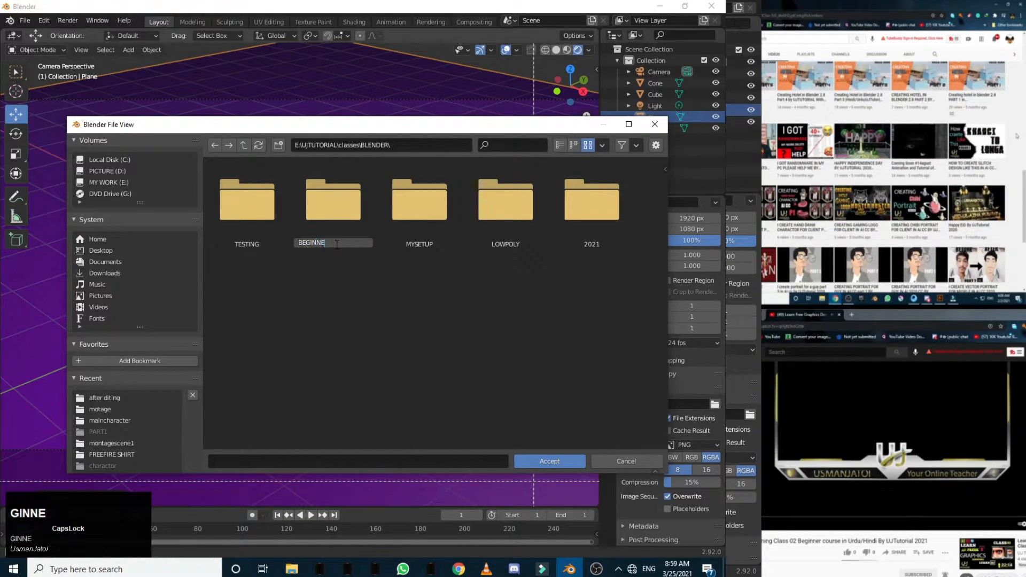
{"action": "type", "text": "R"}
{"action": "key", "text": "Return"}
{"action": "double_click", "coordinate": [514, 214]}
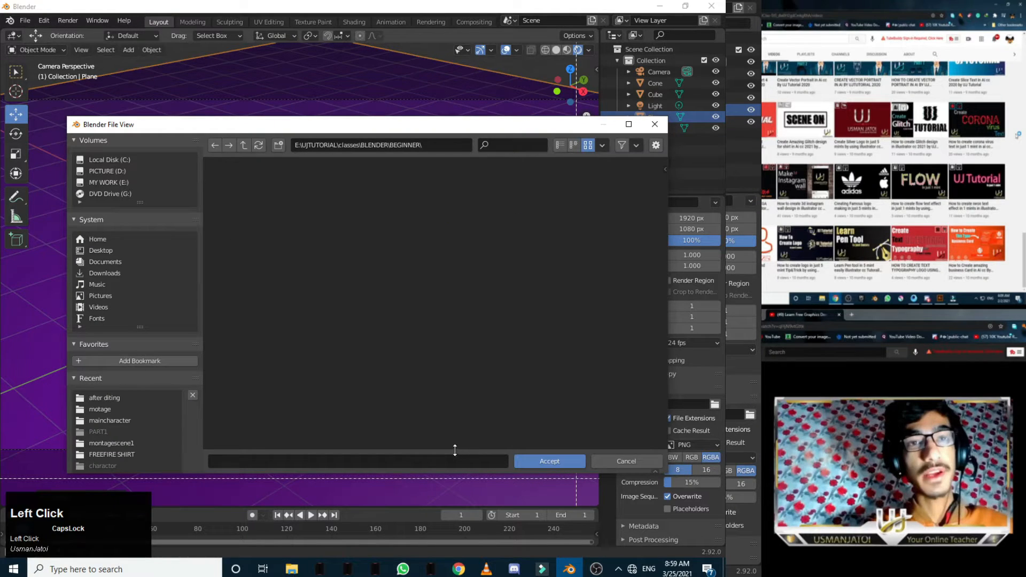
- Try to set the render output file name to 16EVEE in the BEGINNER folder
{"action": "left_click", "coordinate": [454, 460]}
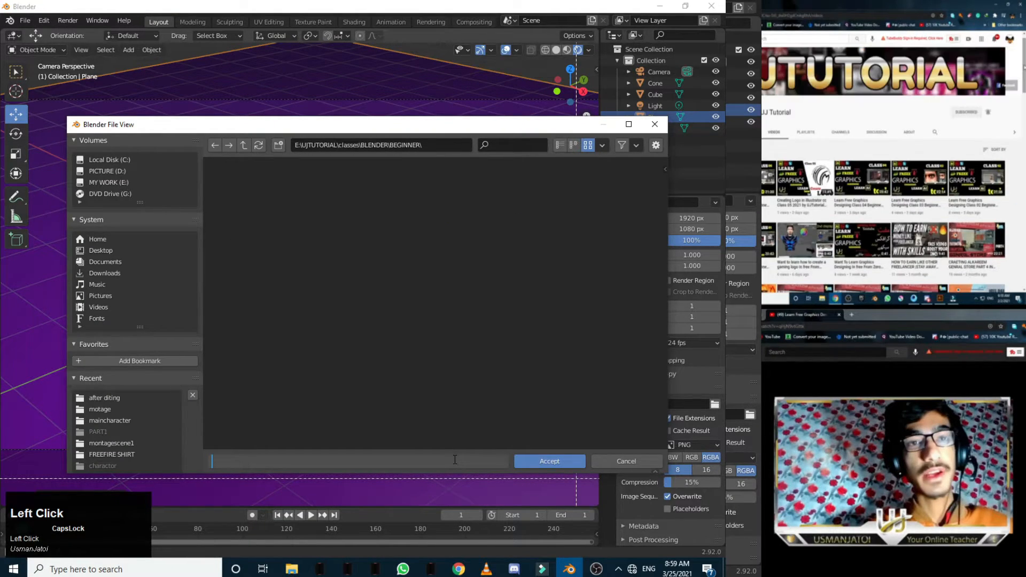
{"action": "type", "text": "16"}
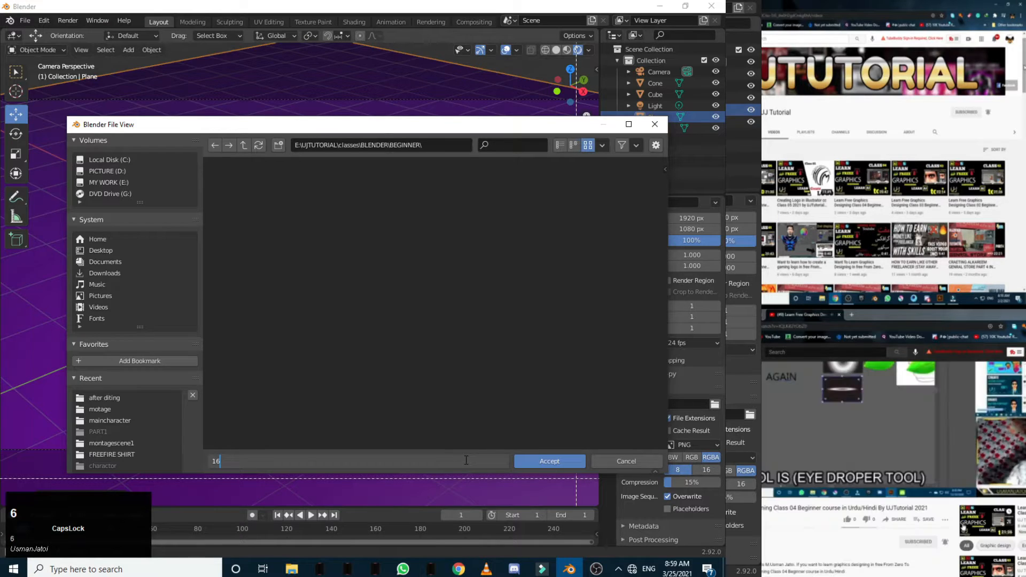
{"action": "type", "text": "EVEE"}
{"action": "left_click", "coordinate": [564, 460]}
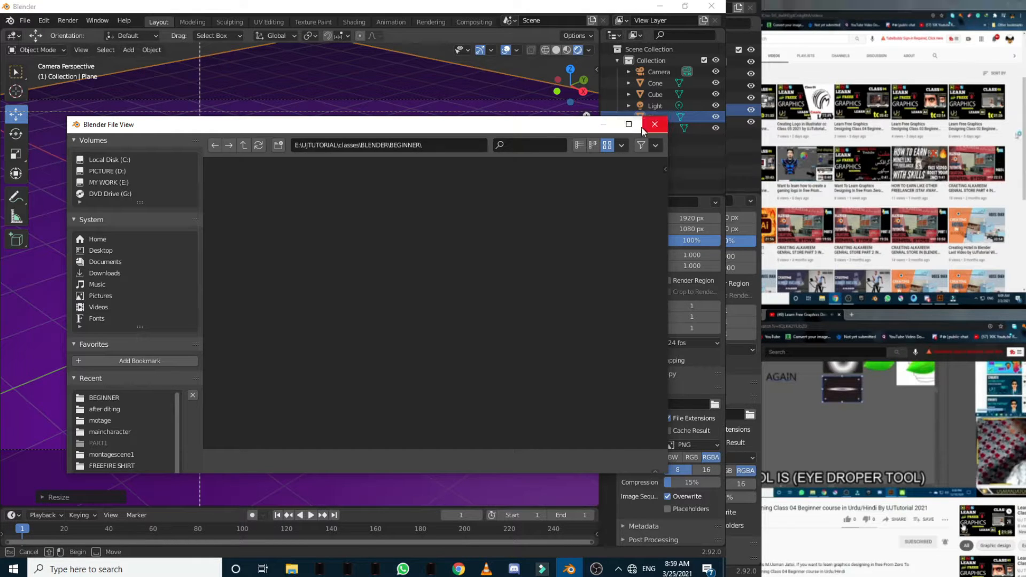
{"action": "left_click_drag", "start_coordinate": [620, 132], "coordinate": [469, 120]}
{"action": "left_click", "coordinate": [502, 113]}
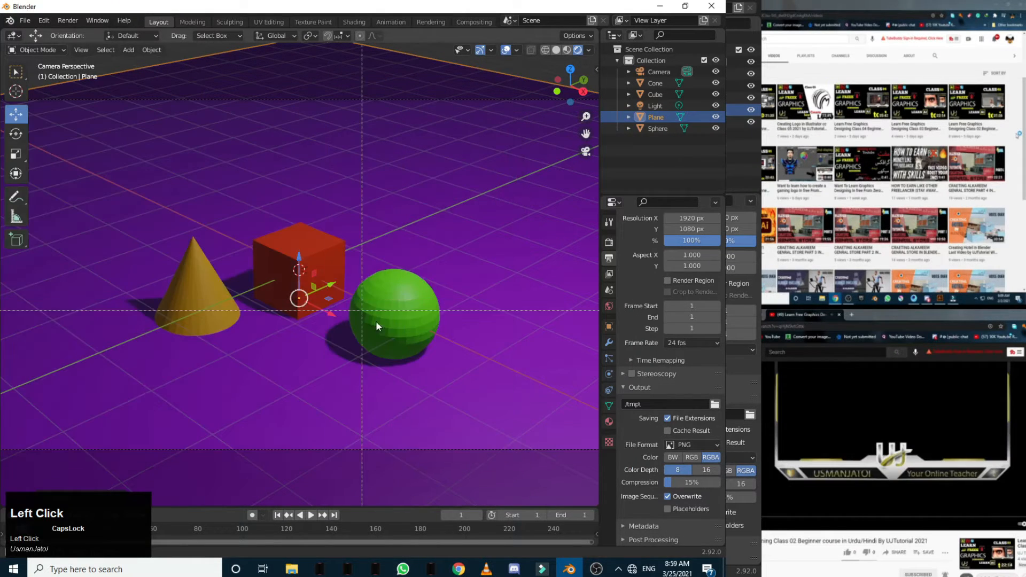
{"action": "right_click", "coordinate": [411, 261]}
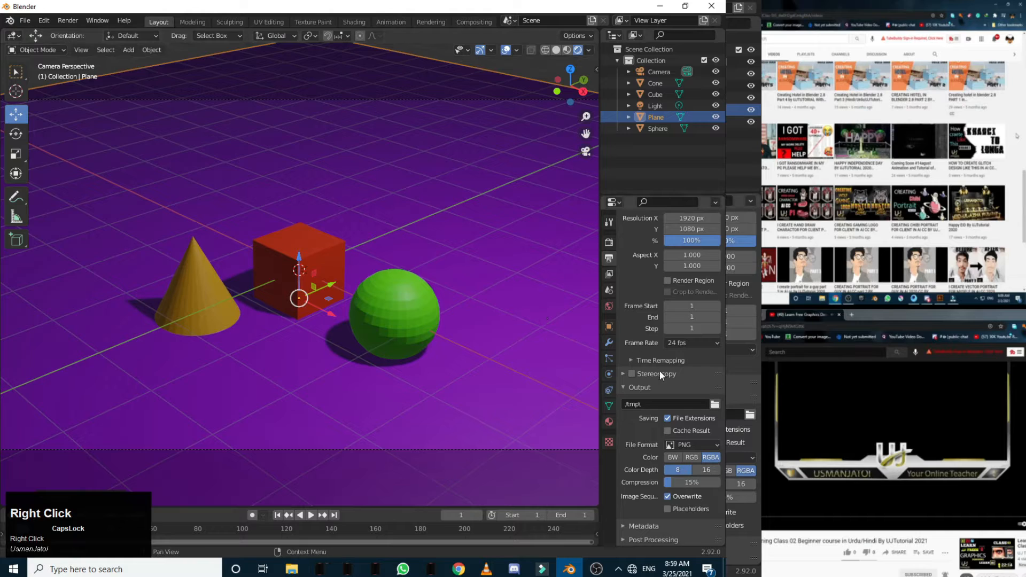
- Set the render output path to the BEGINNER folder with the file name 32EVEE
{"action": "left_click", "coordinate": [714, 404]}
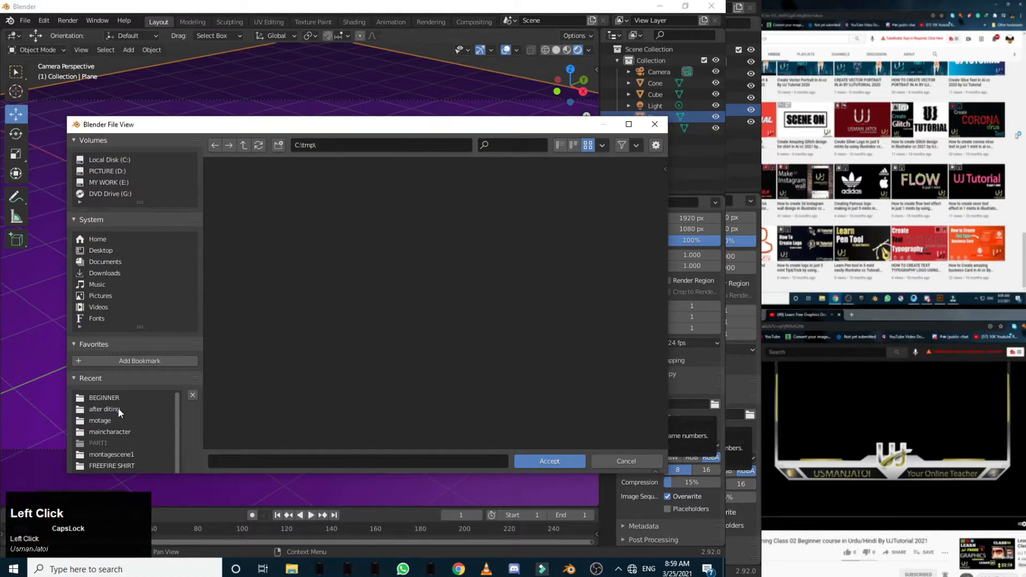
{"action": "left_click", "coordinate": [112, 398]}
{"action": "left_click", "coordinate": [541, 459]}
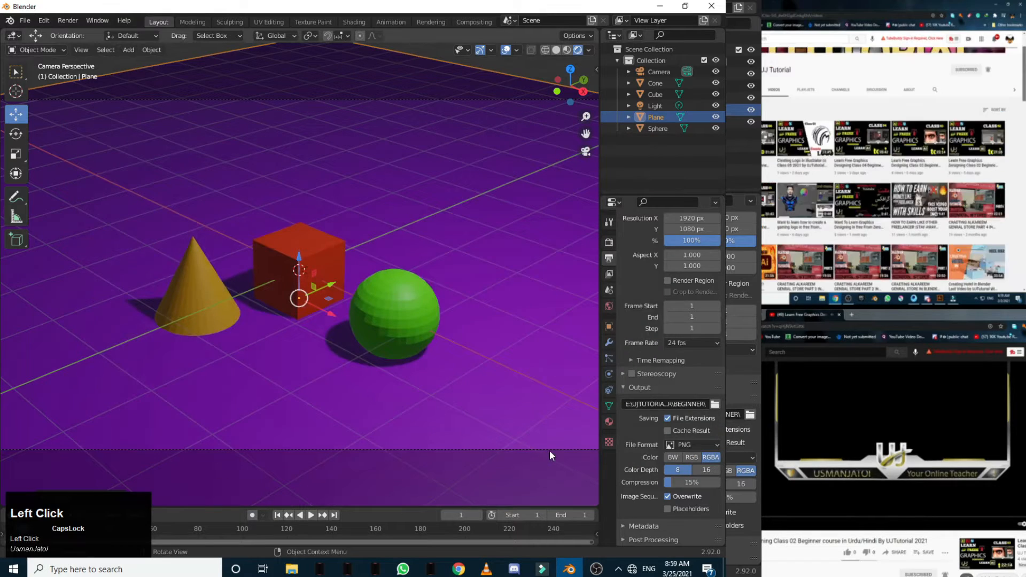
{"action": "left_click", "coordinate": [715, 404]}
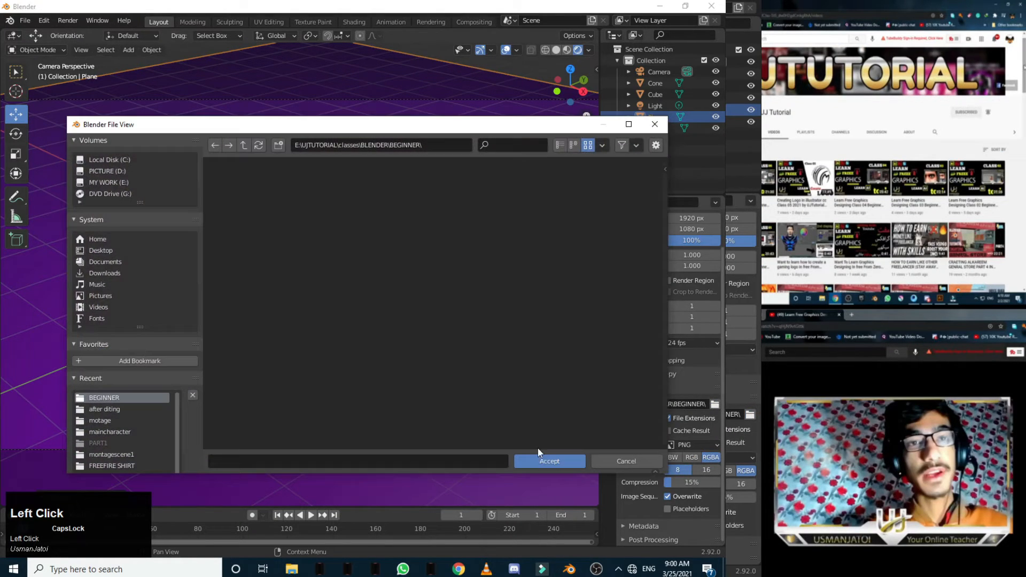
{"action": "left_click", "coordinate": [341, 458]}
{"action": "type", "text": "32E"}
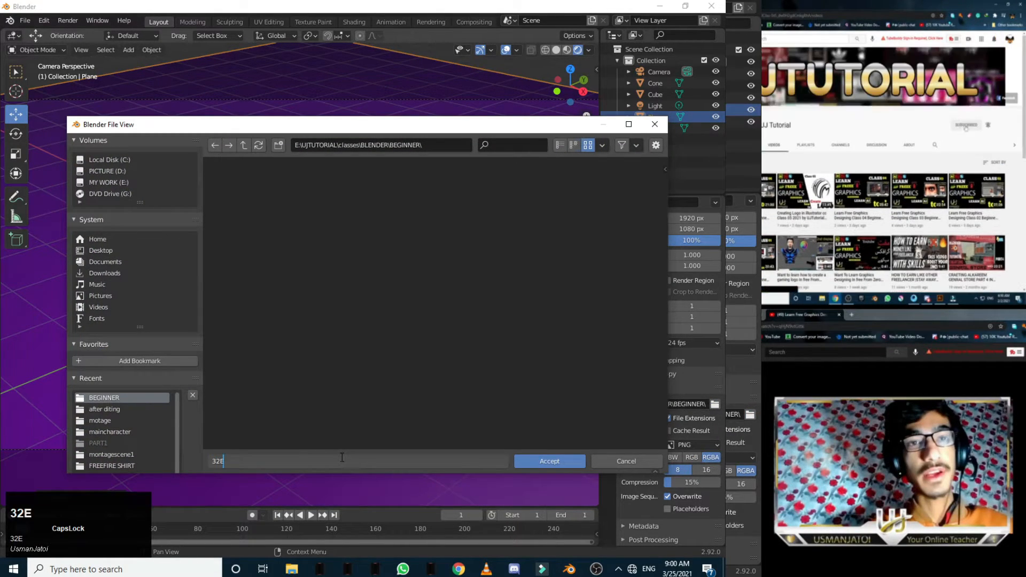
{"action": "type", "text": "VEE"}
{"action": "left_click", "coordinate": [543, 459]}
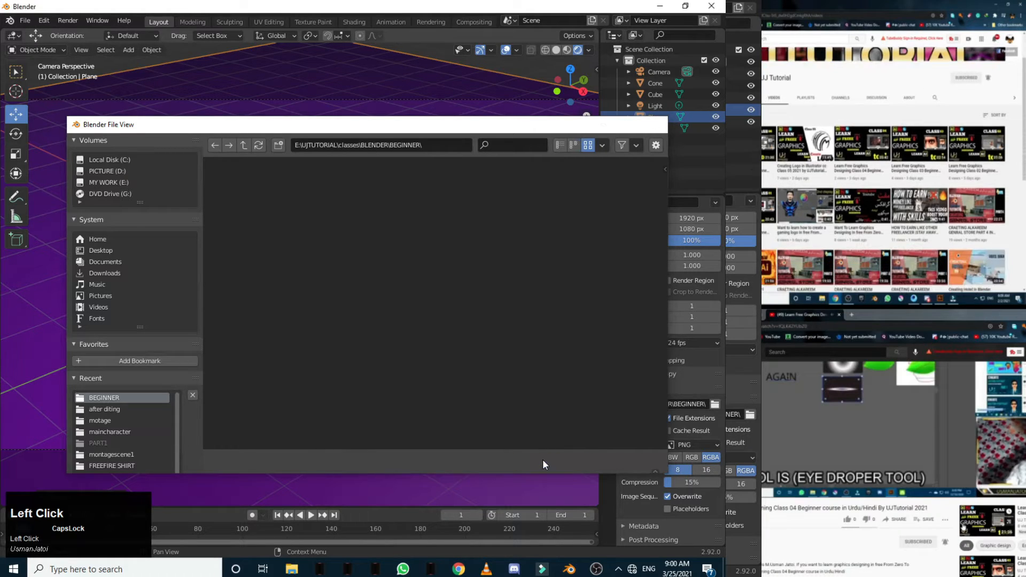
{"action": "left_click", "coordinate": [543, 460]}
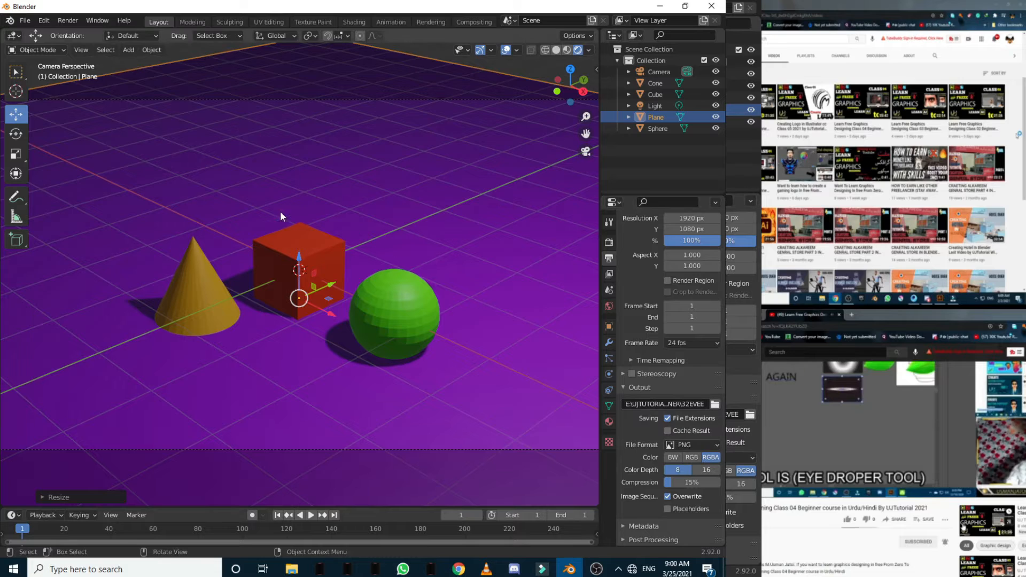
- Render the animation of the primitives scene with Eevee
{"action": "left_click", "coordinate": [68, 20]}
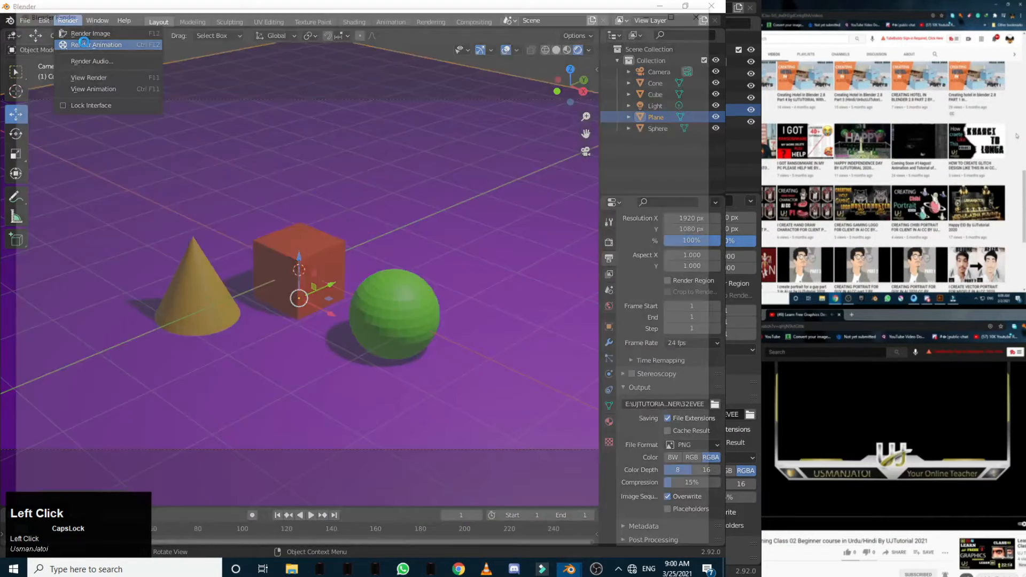
{"action": "left_click", "coordinate": [85, 42]}
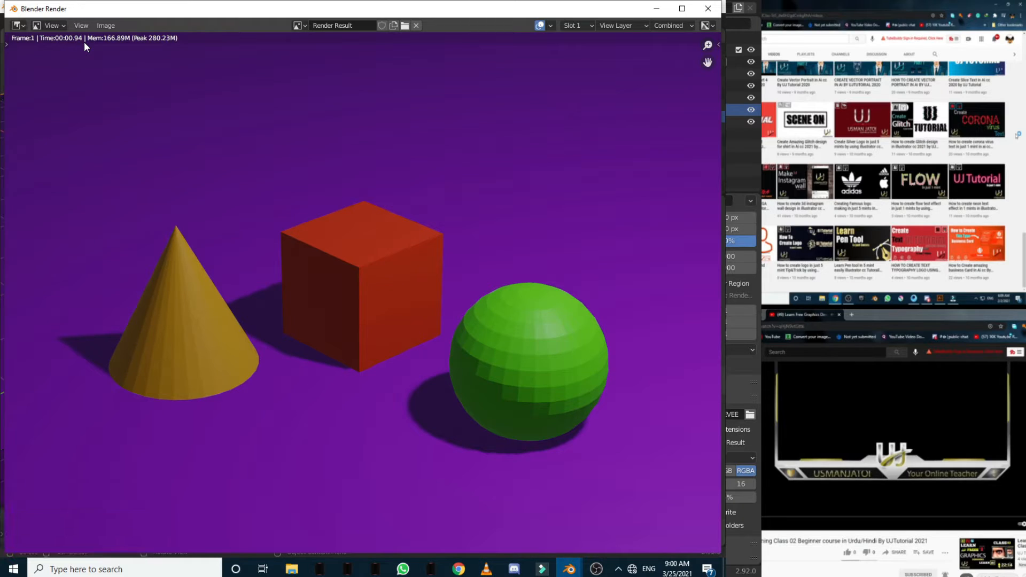
- Examine the rendered cone, cube and sphere up close and as a whole, and minimize the render window
{"action": "scroll", "coordinate": [240, 226], "scroll_direction": "down", "scroll_amount": 4}
{"action": "scroll", "coordinate": [289, 258], "scroll_direction": "up", "scroll_amount": 3}
{"action": "scroll", "coordinate": [290, 257], "scroll_direction": "up", "scroll_amount": 1}
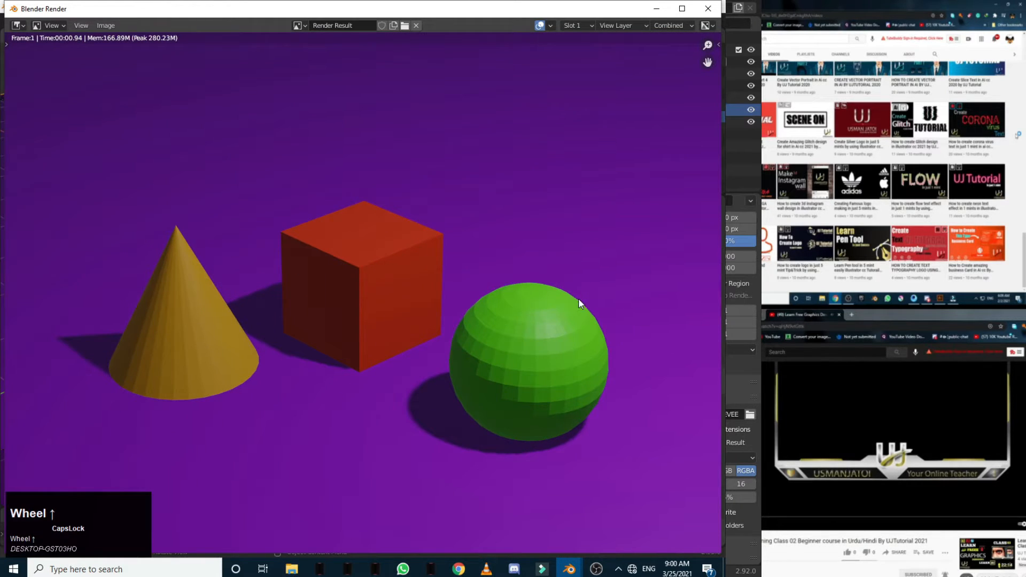
{"action": "scroll", "coordinate": [432, 235], "scroll_direction": "up", "scroll_amount": 4}
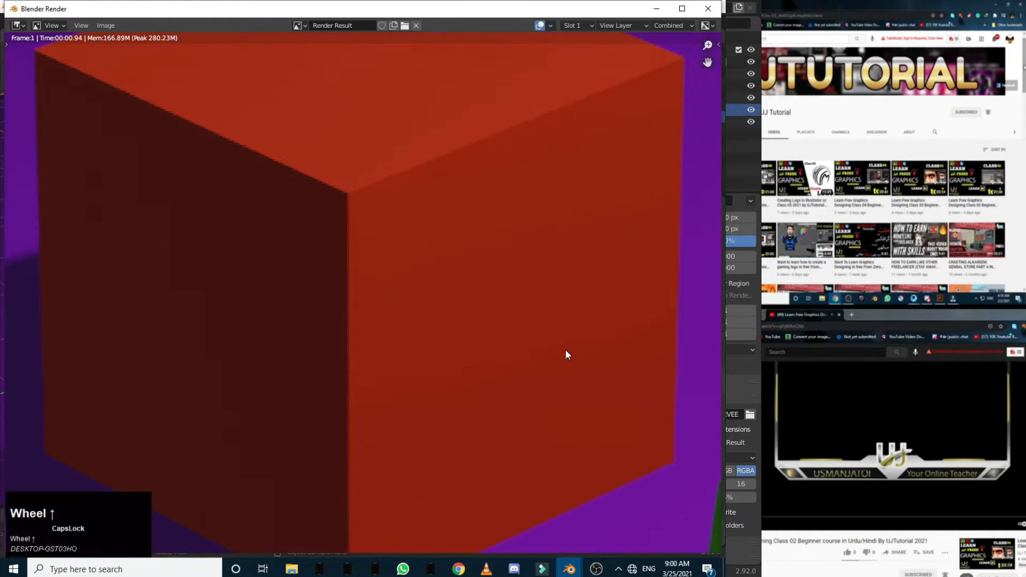
{"action": "left_click", "coordinate": [513, 187]}
{"action": "scroll", "coordinate": [513, 187], "scroll_direction": "down", "scroll_amount": 5}
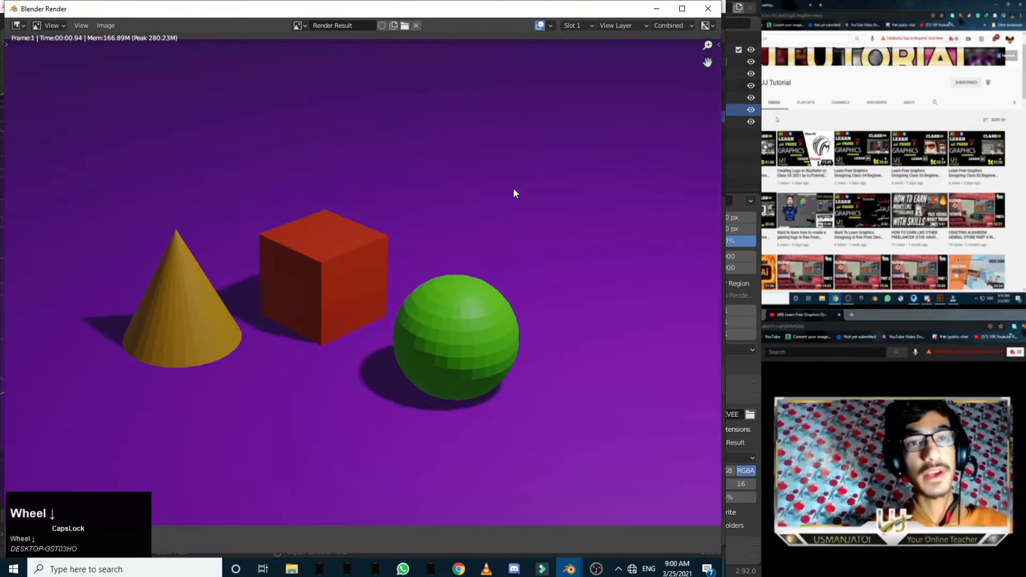
{"action": "scroll", "coordinate": [491, 293], "scroll_direction": "down", "scroll_amount": 2}
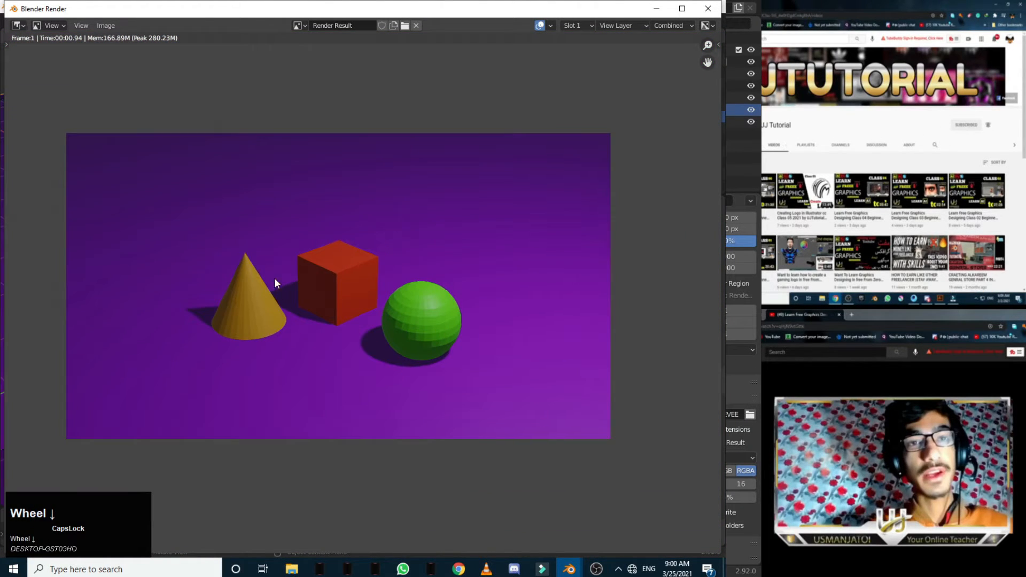
{"action": "scroll", "coordinate": [196, 261], "scroll_direction": "up", "scroll_amount": 2}
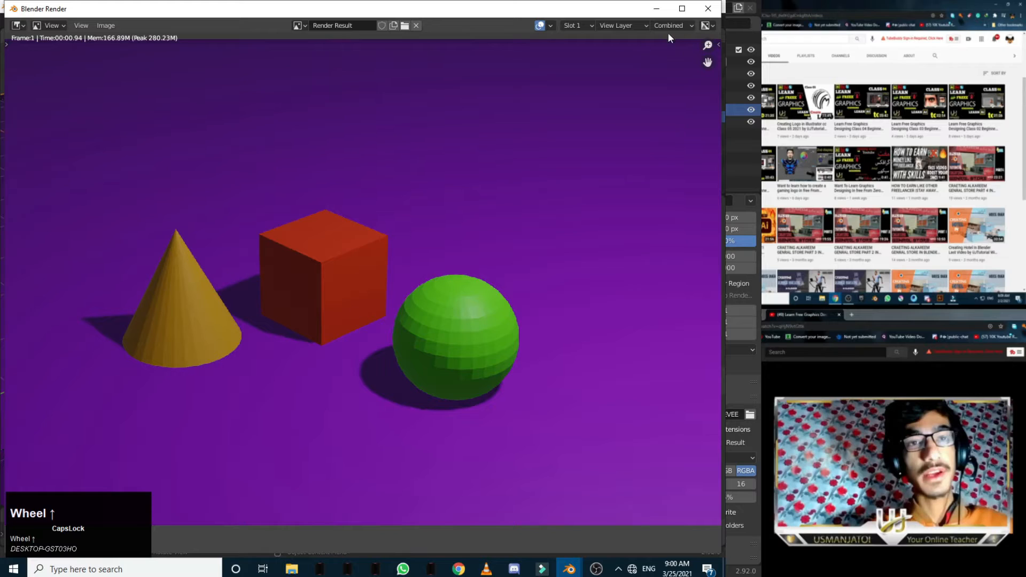
{"action": "left_click", "coordinate": [657, 8]}
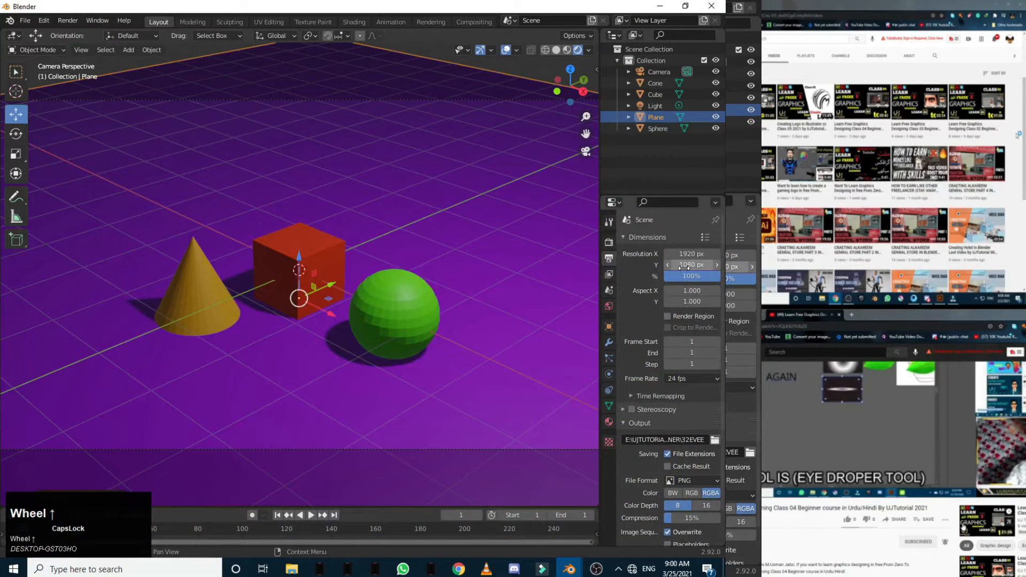
- Set the Eevee render sample count to 64
{"action": "left_click", "coordinate": [609, 241]}
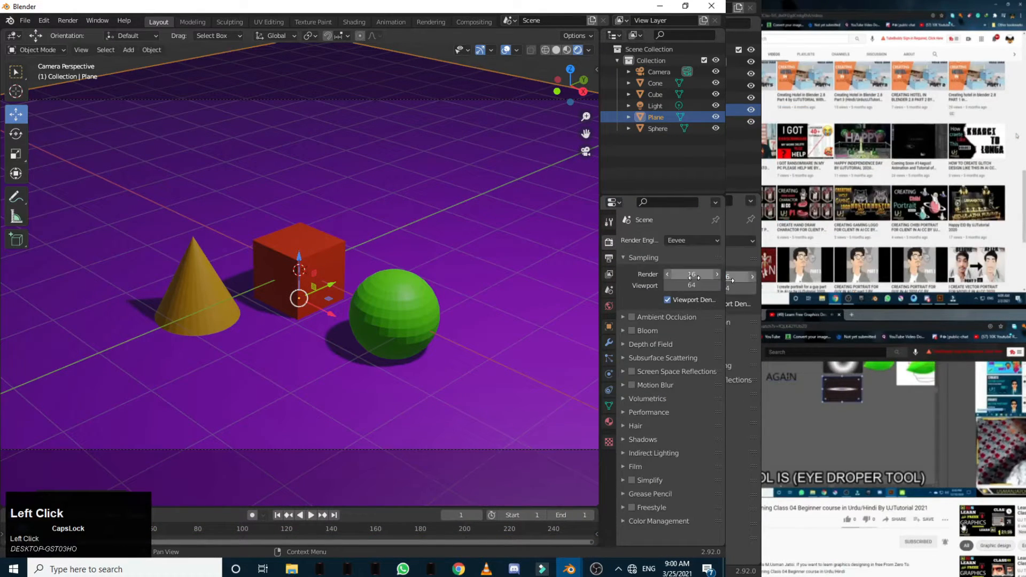
{"action": "left_click", "coordinate": [692, 277]}
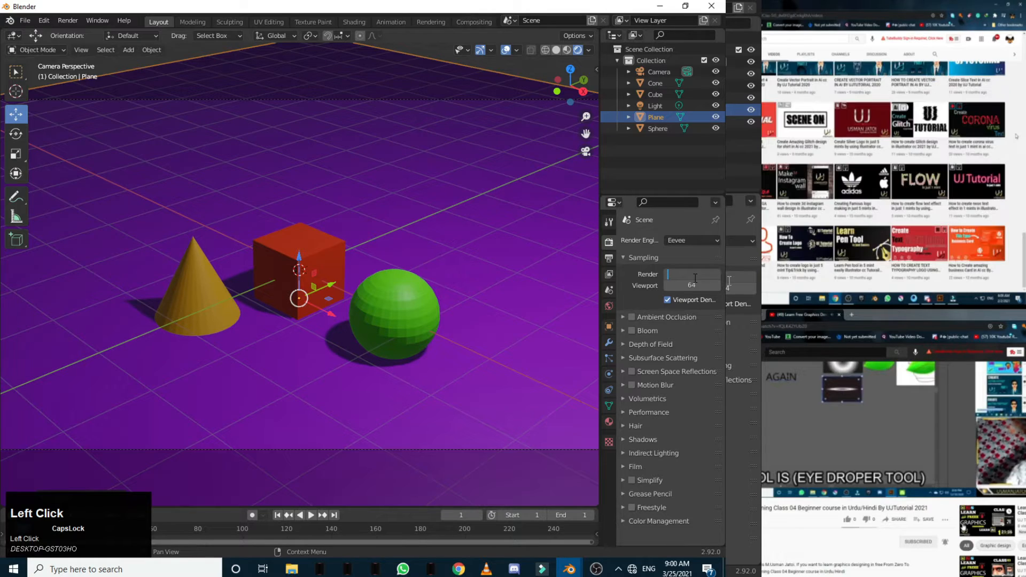
{"action": "type", "text": "64"}
{"action": "key", "text": "Return"}
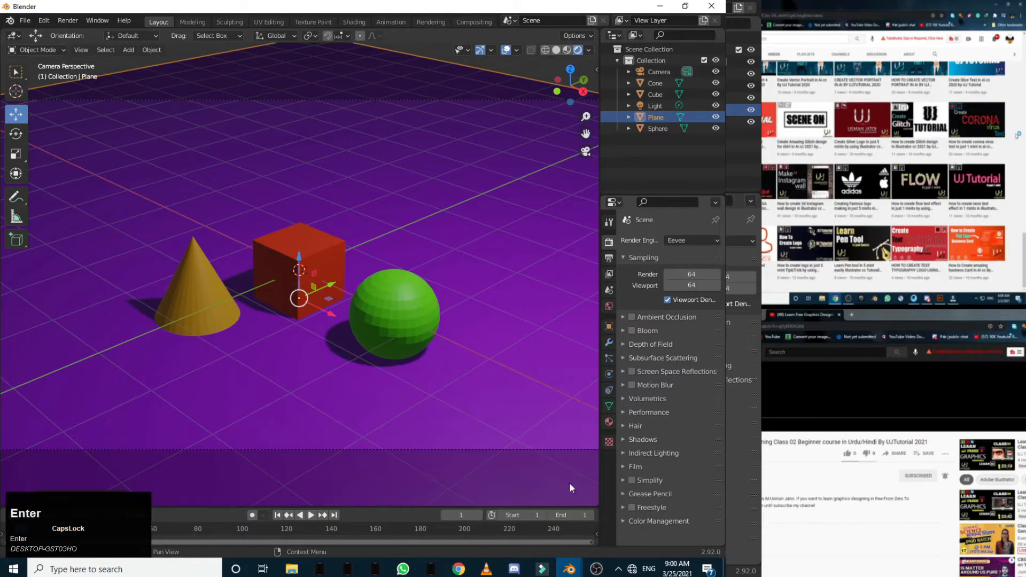
- Set the timeline's start frame to 2 and render the animation with Eevee
{"action": "left_click", "coordinate": [528, 515]}
{"action": "type", "text": "2"}
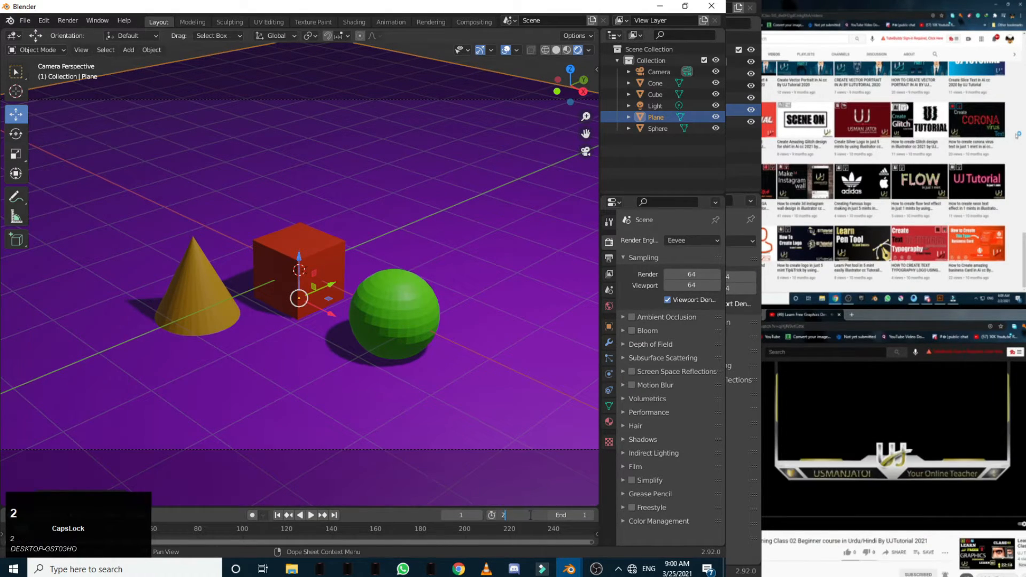
{"action": "key", "text": "Return"}
{"action": "left_click", "coordinate": [69, 21]}
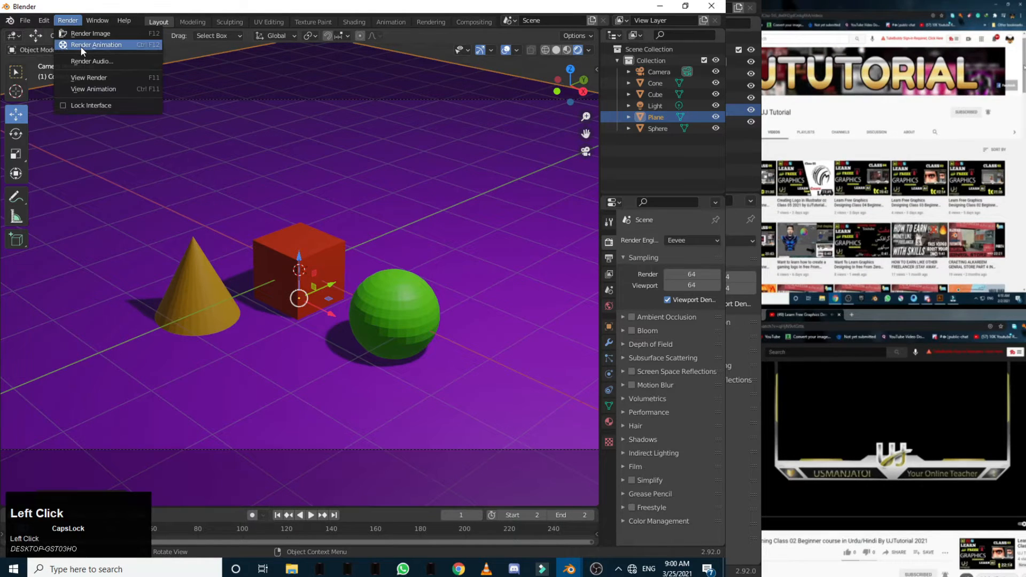
{"action": "left_click", "coordinate": [81, 46]}
- Examine the rendered cube and sphere up close, then the whole rendered image
{"action": "scroll", "coordinate": [327, 214], "scroll_direction": "down", "scroll_amount": 1}
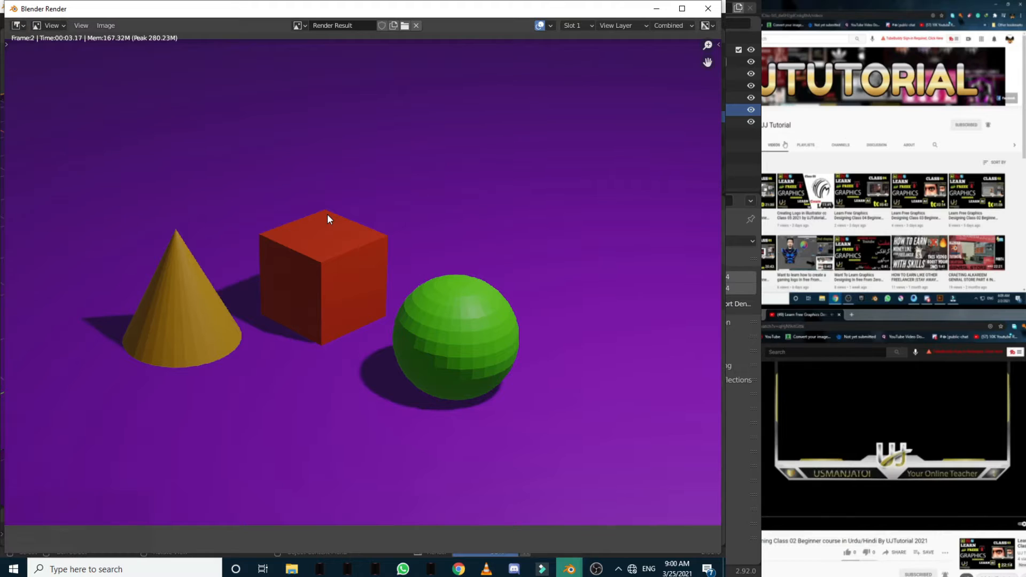
{"action": "scroll", "coordinate": [327, 215], "scroll_direction": "down", "scroll_amount": 2}
{"action": "scroll", "coordinate": [328, 215], "scroll_direction": "up", "scroll_amount": 2}
{"action": "scroll", "coordinate": [328, 215], "scroll_direction": "up", "scroll_amount": 2}
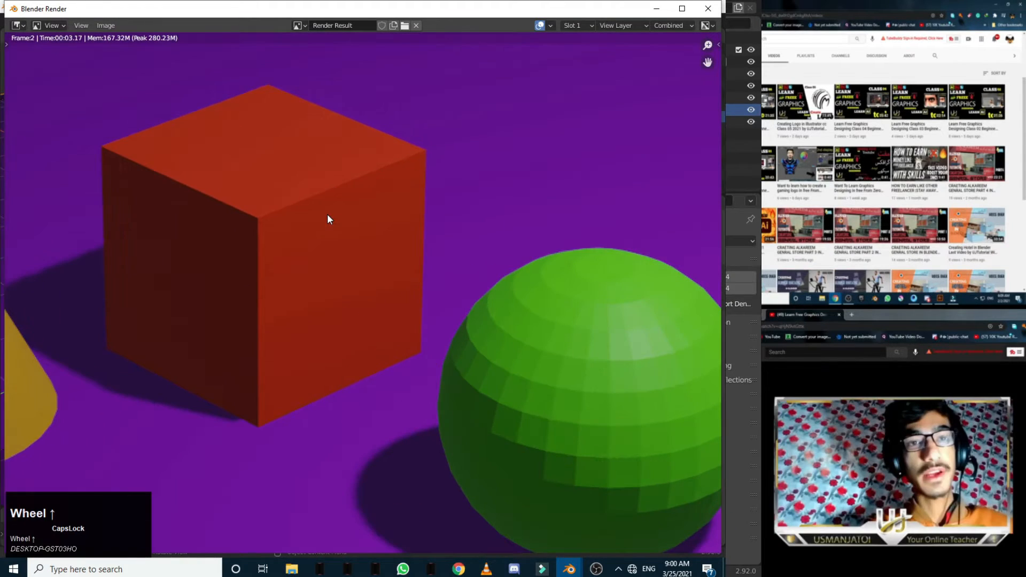
{"action": "scroll", "coordinate": [328, 215], "scroll_direction": "down", "scroll_amount": 3}
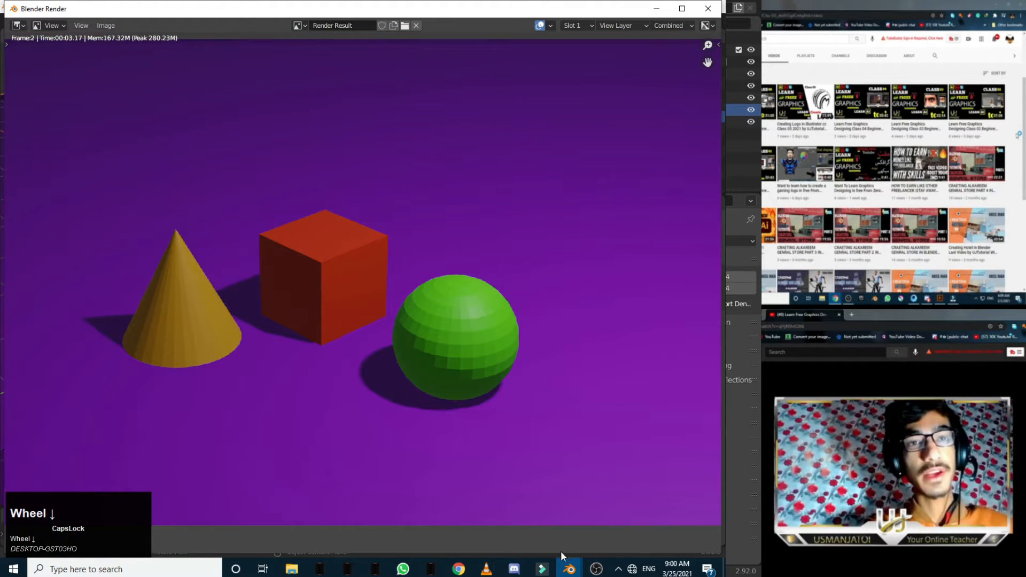
- Switch to File Explorer and open the folder UJTUTORIAL\classes\BLENDER\BEGINNER on the MY WORK (E:) drive
{"action": "left_click", "coordinate": [291, 568]}
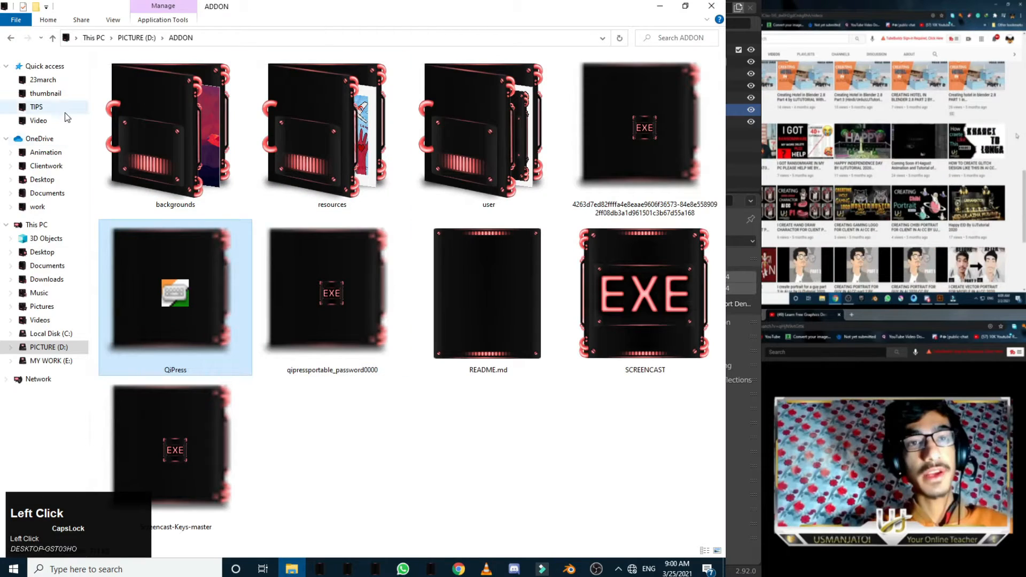
{"action": "left_click", "coordinate": [59, 106]}
{"action": "left_click", "coordinate": [54, 93]}
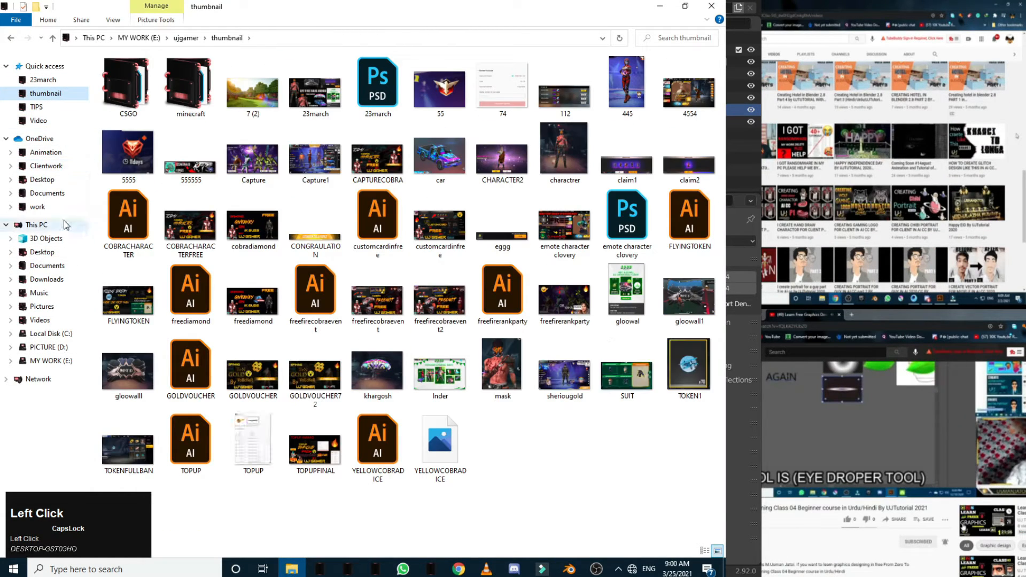
{"action": "left_click", "coordinate": [56, 348]}
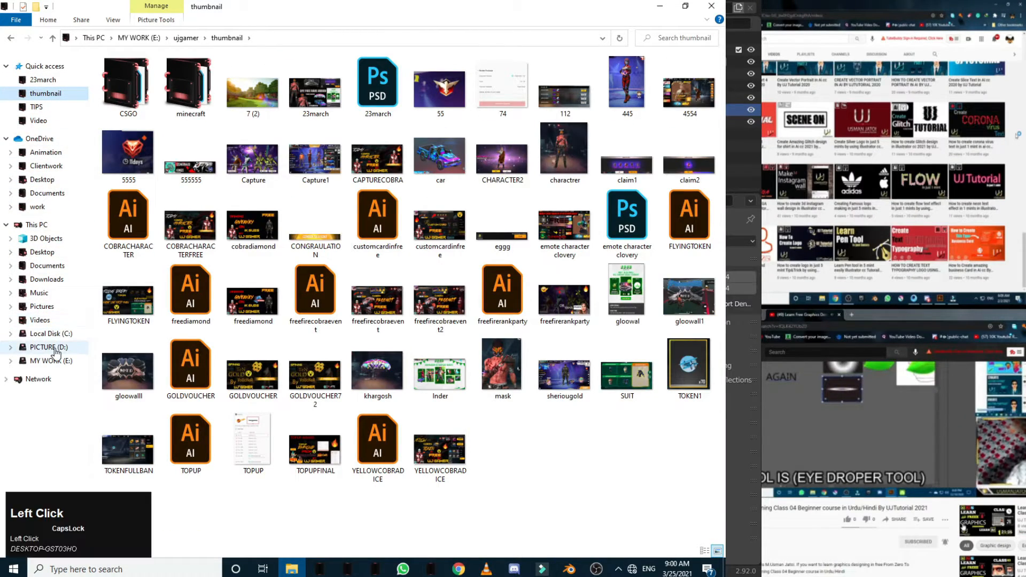
{"action": "left_click", "coordinate": [51, 361]}
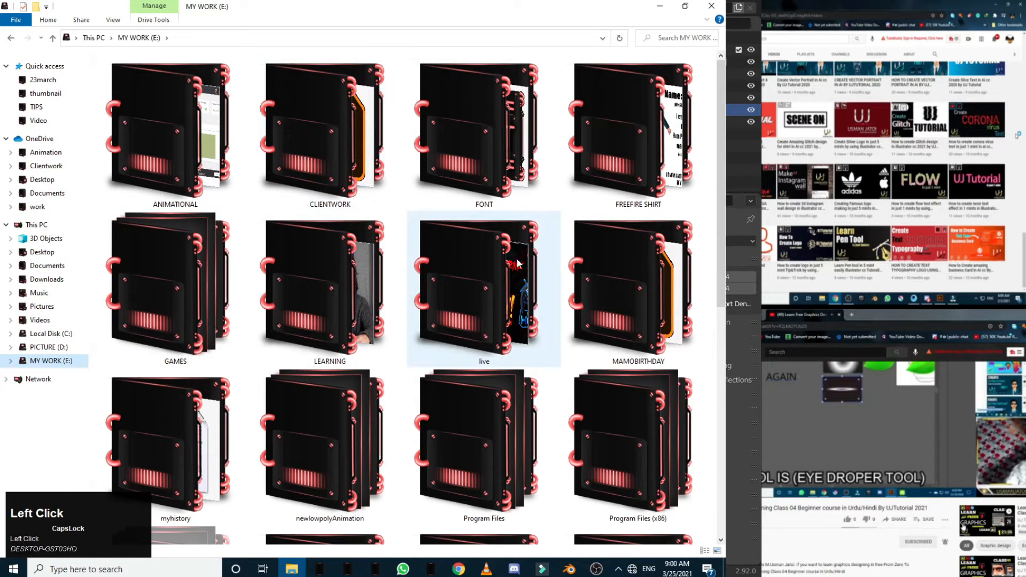
{"action": "scroll", "coordinate": [345, 147], "scroll_direction": "down", "scroll_amount": 5}
{"action": "left_click", "coordinate": [201, 446]}
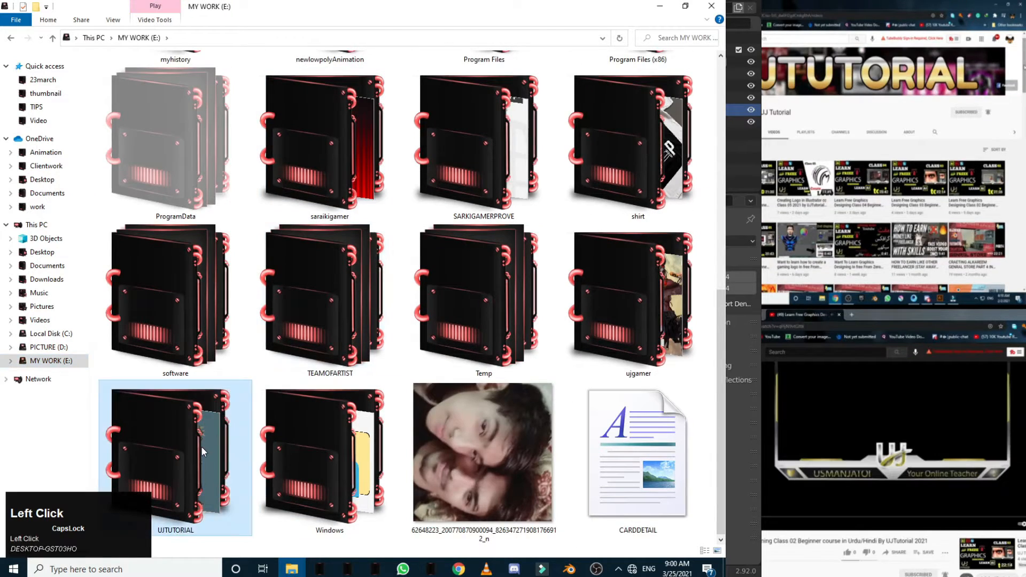
{"action": "double_click", "coordinate": [201, 446]}
{"action": "double_click", "coordinate": [146, 81]}
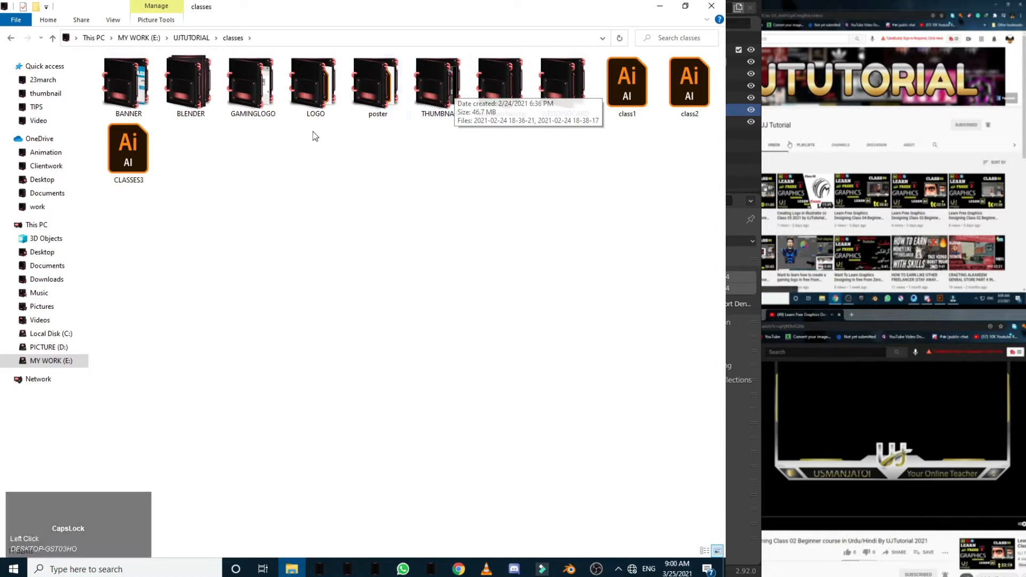
{"action": "double_click", "coordinate": [189, 83]}
{"action": "double_click", "coordinate": [299, 159]}
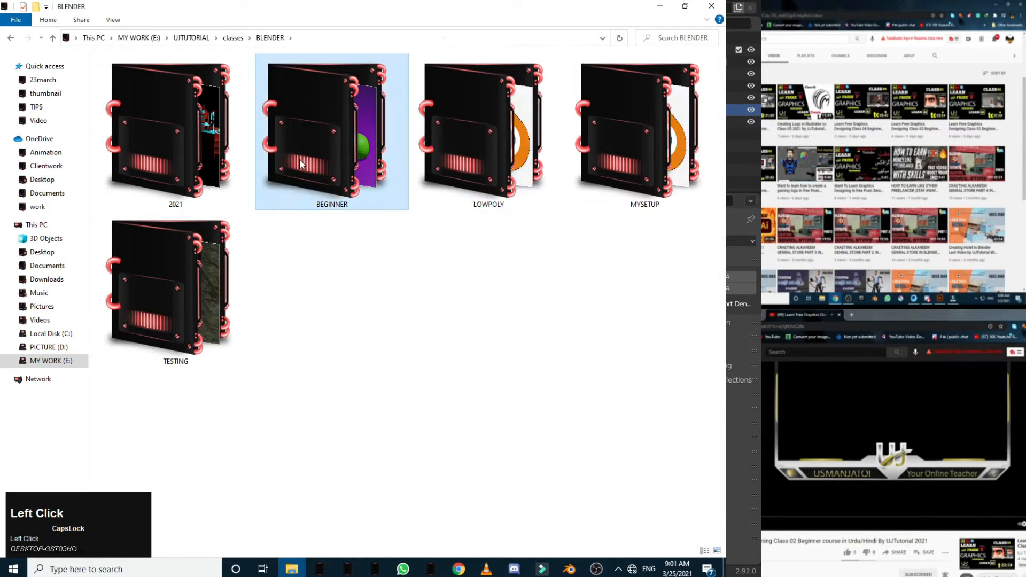
- Open the rendered images 32EVEE0001 and 32EVEE0002 in separate Photos windows
{"action": "left_click", "coordinate": [137, 101]}
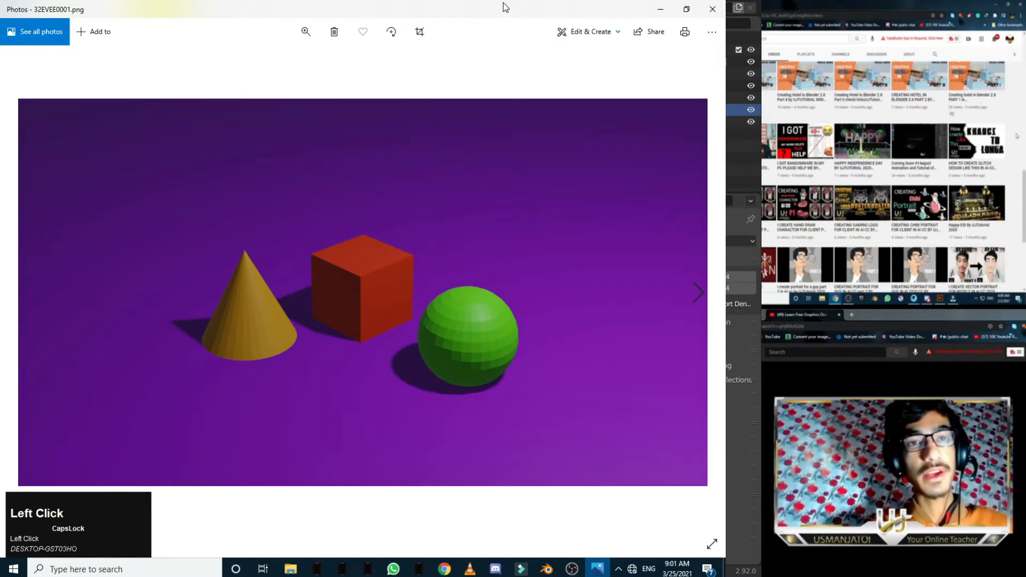
{"action": "double_click", "coordinate": [505, 8]}
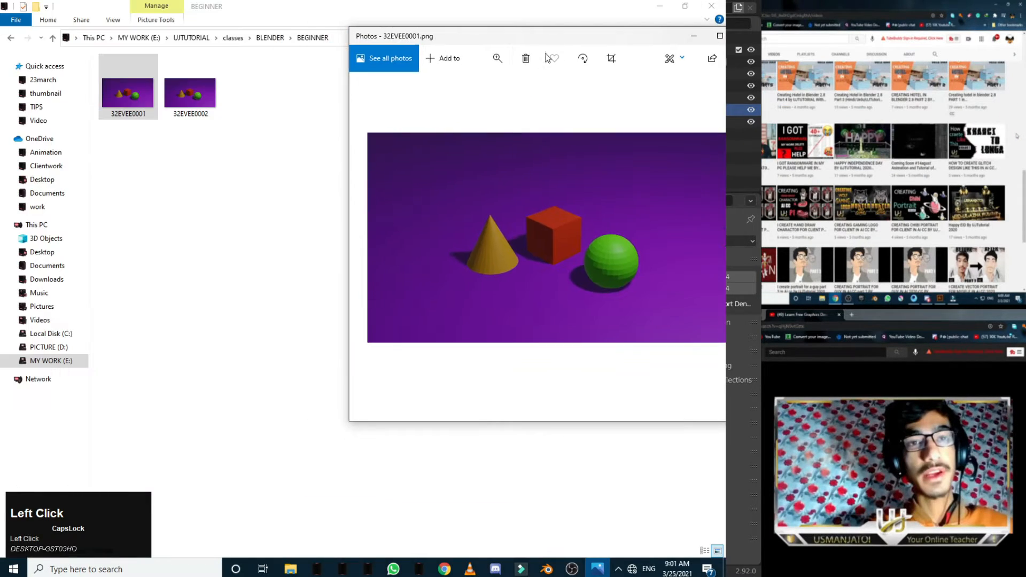
{"action": "left_click_drag", "start_coordinate": [495, 26], "coordinate": [182, 95]}
{"action": "left_click", "coordinate": [197, 85]}
{"action": "double_click", "coordinate": [197, 85]}
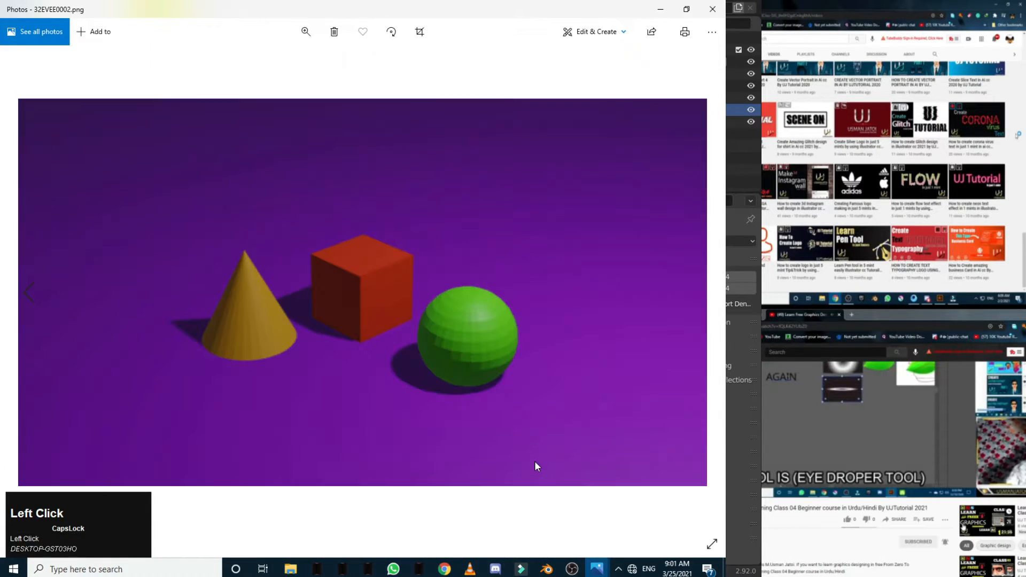
- Switch to Blender and bring its render result window forward
{"action": "mouse_move", "coordinate": [546, 569]}
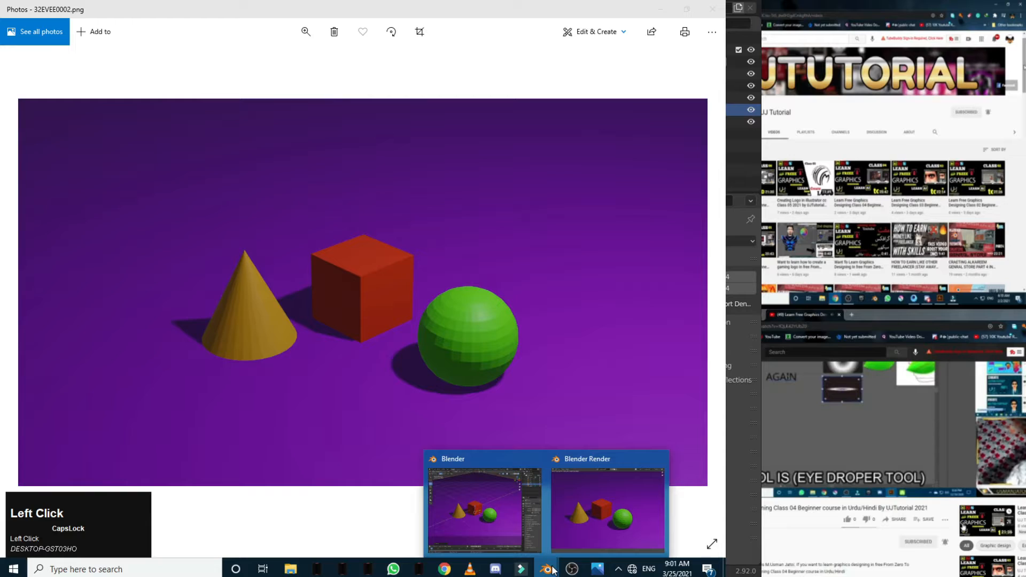
{"action": "left_click", "coordinate": [522, 516]}
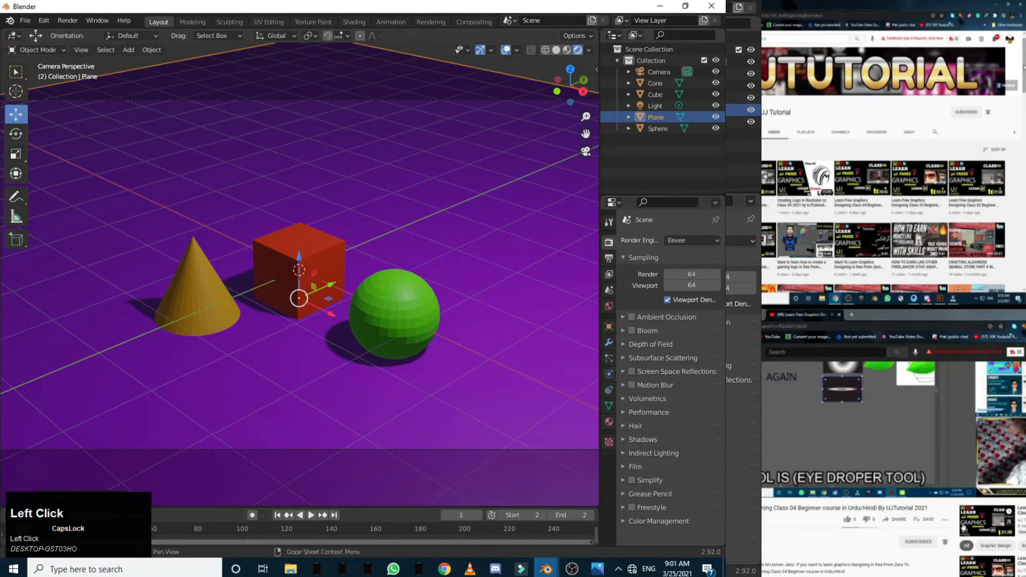
{"action": "left_click", "coordinate": [609, 539]}
- Switch to the 32EVEE0001 image window in Photos and stretch it to the full screen height
{"action": "mouse_move", "coordinate": [597, 569]}
{"action": "left_click", "coordinate": [566, 514]}
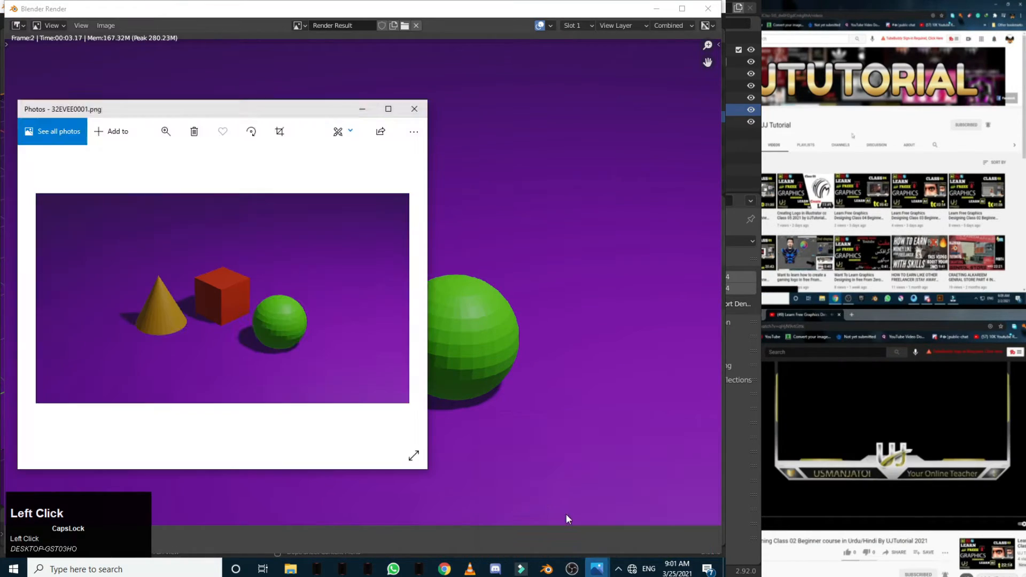
{"action": "left_click_drag", "start_coordinate": [301, 101], "coordinate": [317, 1]}
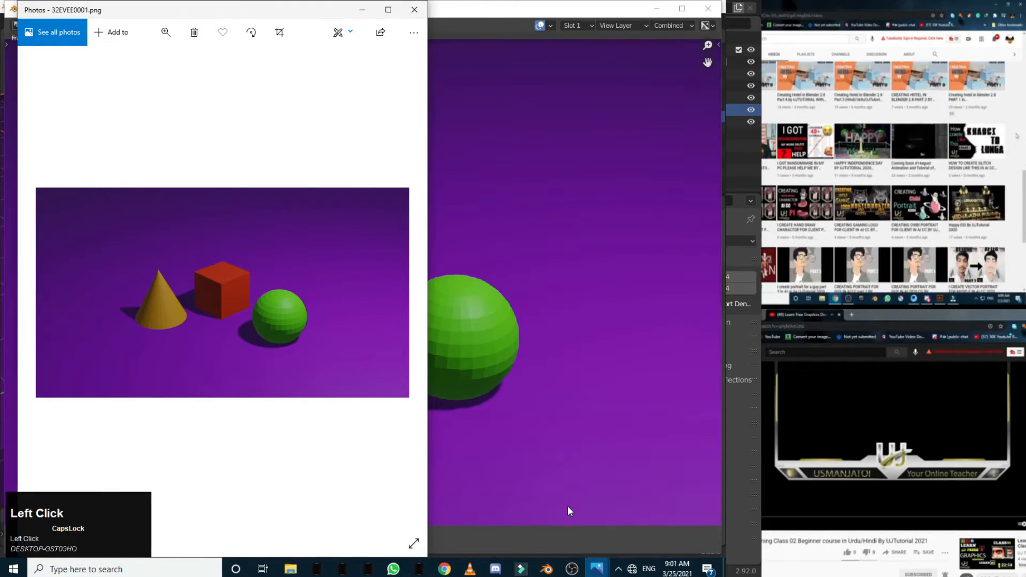
- Restore the 32EVEE0002 image window to a smaller size and place it at full height beside 32EVEE0001
{"action": "mouse_move", "coordinate": [614, 566]}
{"action": "left_click", "coordinate": [631, 503]}
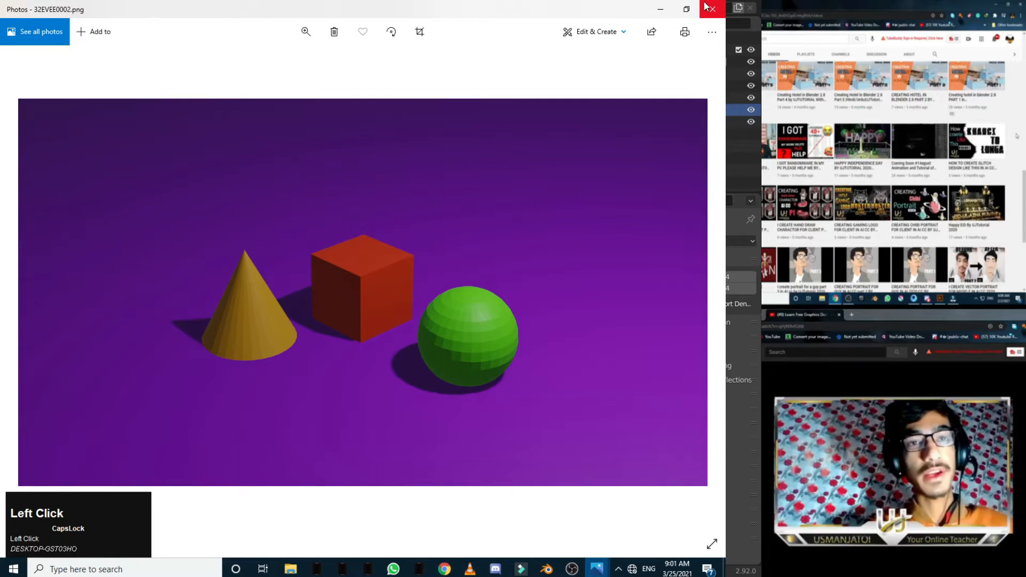
{"action": "left_click", "coordinate": [686, 9]}
{"action": "left_click_drag", "start_coordinate": [520, 107], "coordinate": [576, 16]}
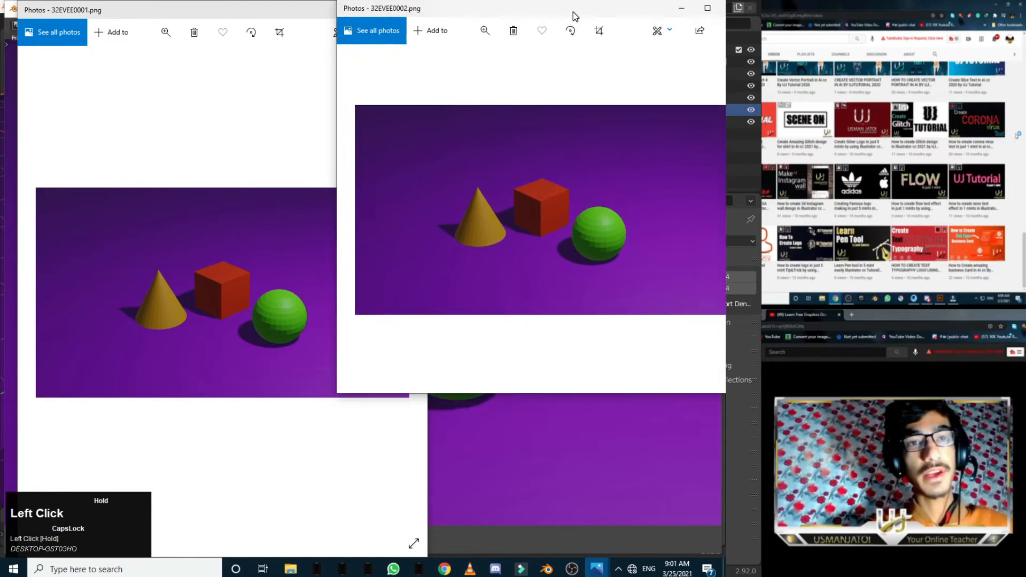
{"action": "left_click_drag", "start_coordinate": [335, 156], "coordinate": [431, 156]}
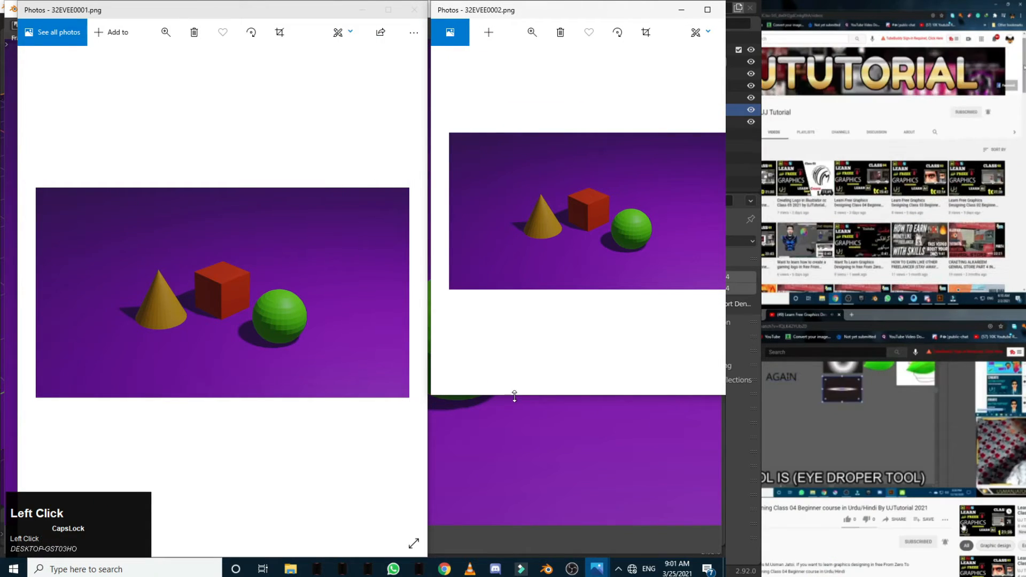
{"action": "left_click_drag", "start_coordinate": [514, 395], "coordinate": [526, 557]}
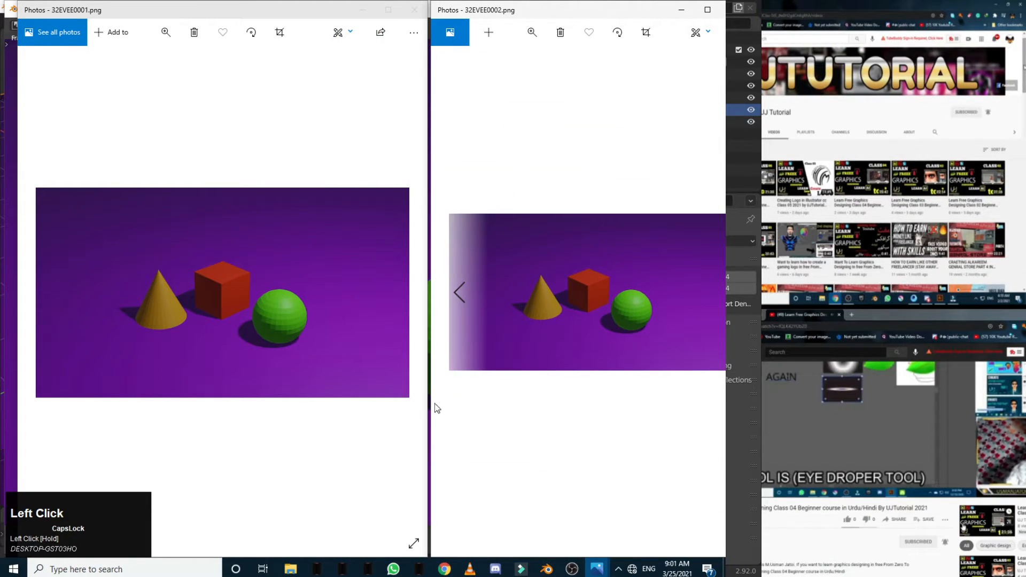
{"action": "left_click_drag", "start_coordinate": [430, 389], "coordinate": [340, 380]}
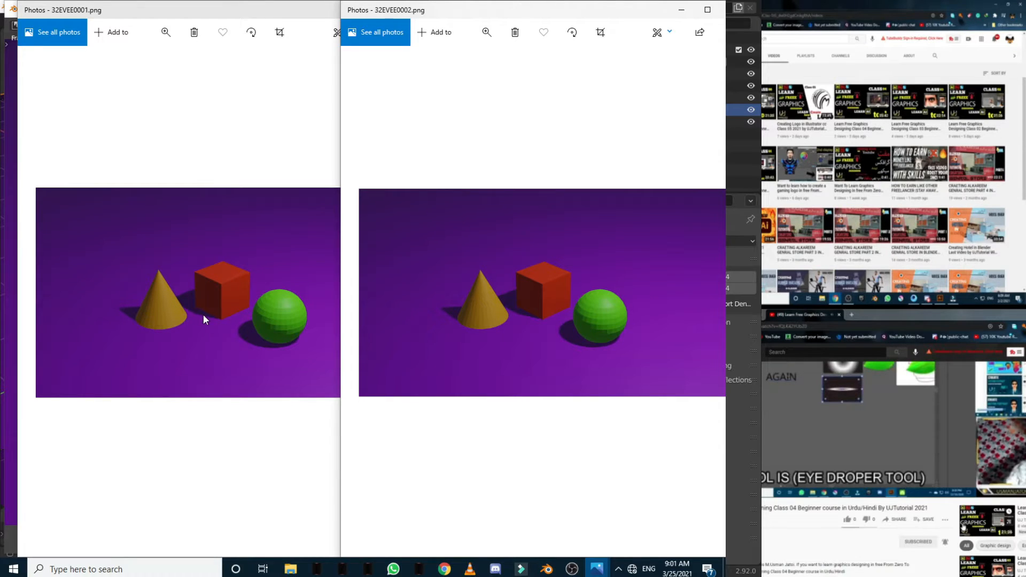
- Zoom 32EVEE0001 to the maximum and examine the shadow area between the cone and the cube
{"action": "left_click", "coordinate": [299, 10]}
{"action": "scroll", "coordinate": [259, 173], "scroll_direction": "up", "scroll_amount": 1}
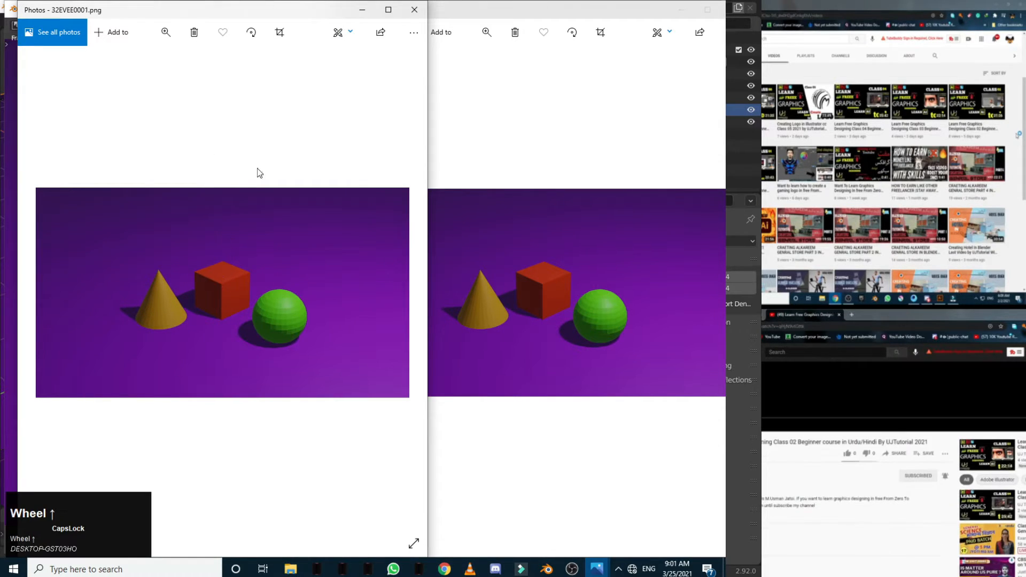
{"action": "left_click", "coordinate": [166, 32]}
{"action": "left_click_drag", "start_coordinate": [168, 62], "coordinate": [298, 70]}
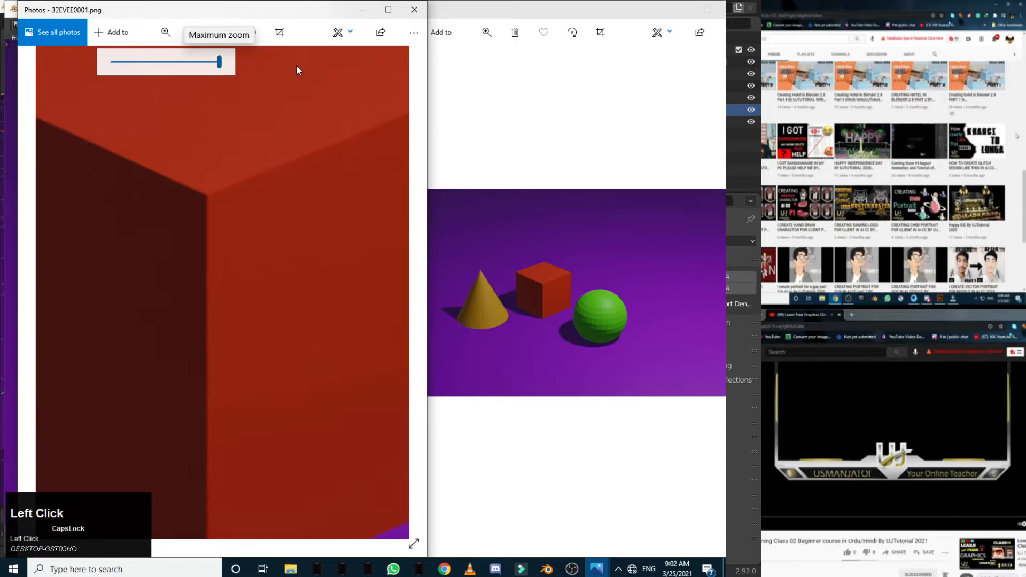
{"action": "left_click_drag", "start_coordinate": [217, 233], "coordinate": [493, 236]}
{"action": "left_click_drag", "start_coordinate": [83, 216], "coordinate": [171, 206]}
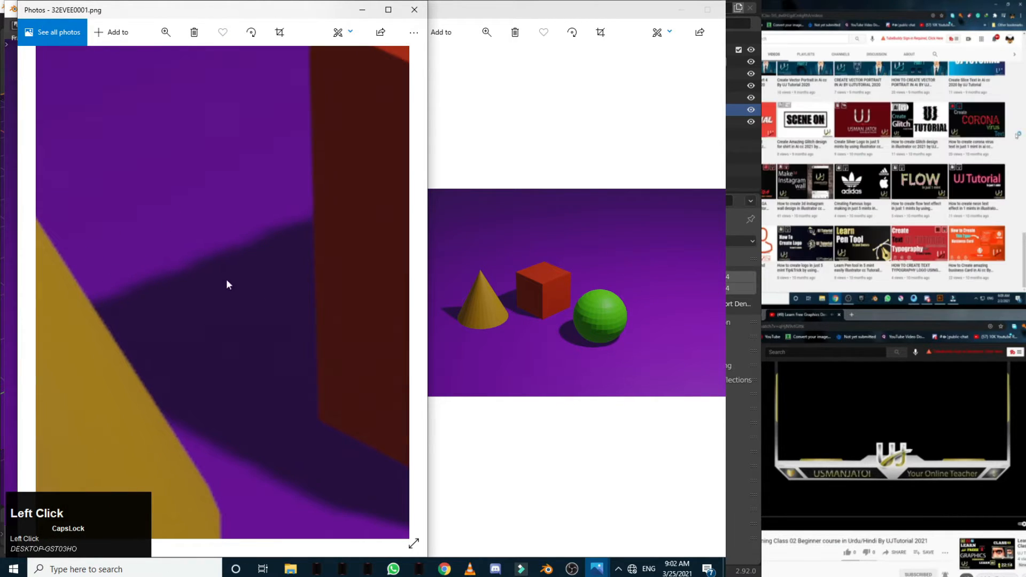
- Zoom into the same cone and cube shadow area in 32EVEE0002 and compare it with 32EVEE0001
{"action": "left_click", "coordinate": [517, 14]}
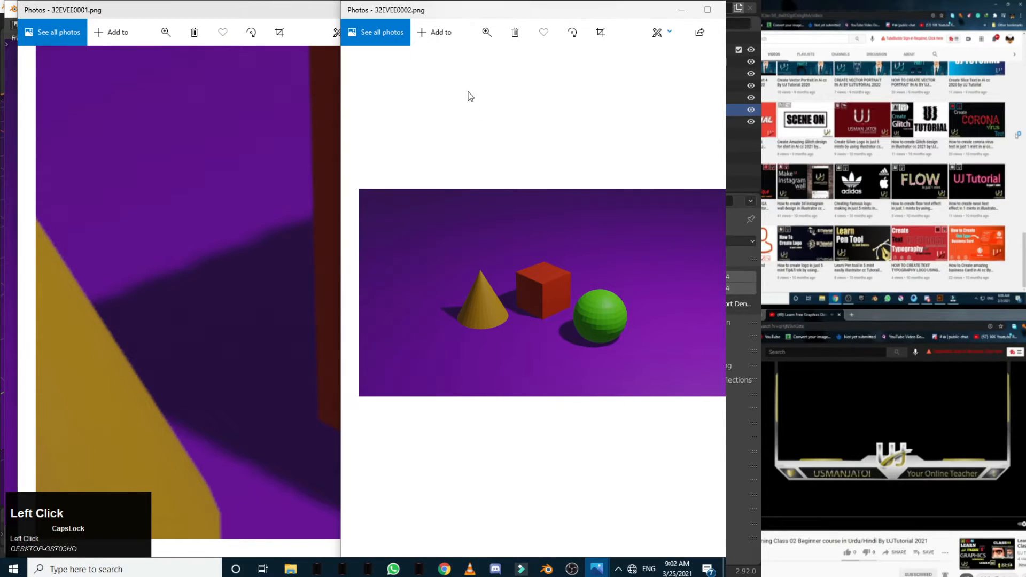
{"action": "left_click", "coordinate": [487, 32]}
{"action": "left_click_drag", "start_coordinate": [479, 63], "coordinate": [456, 310]}
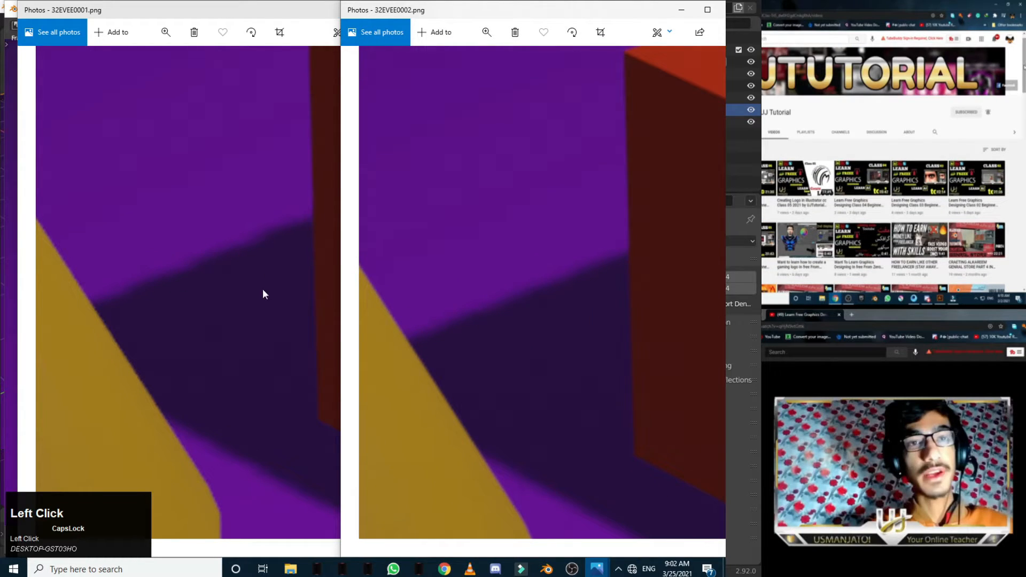
{"action": "scroll", "coordinate": [418, 201], "scroll_direction": "down", "scroll_amount": 1}
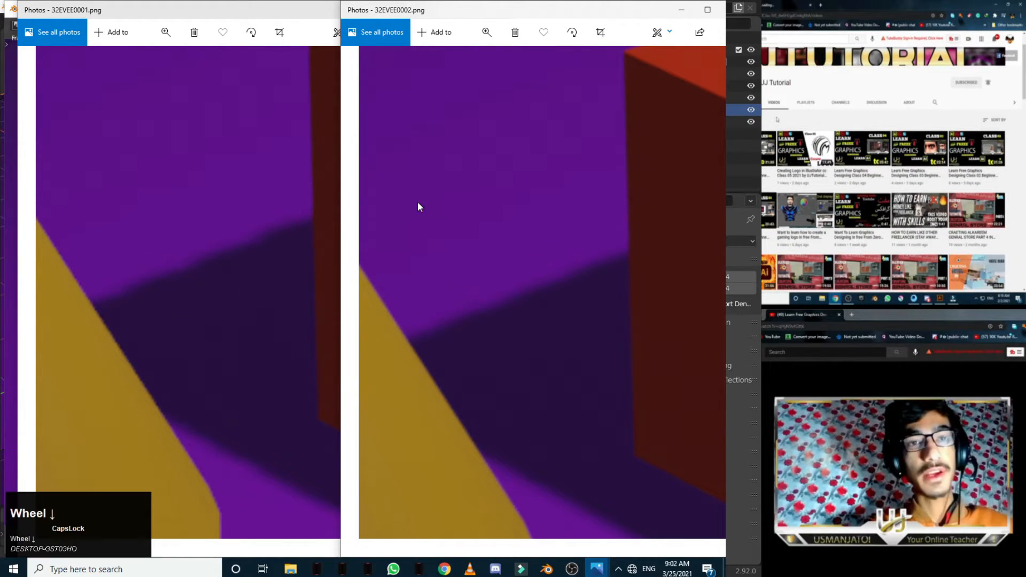
- Reset the zoom of both 32EVEE0002 and 32EVEE0001 to best fit
{"action": "left_click", "coordinate": [486, 32]}
{"action": "left_click_drag", "start_coordinate": [499, 60], "coordinate": [393, 62]}
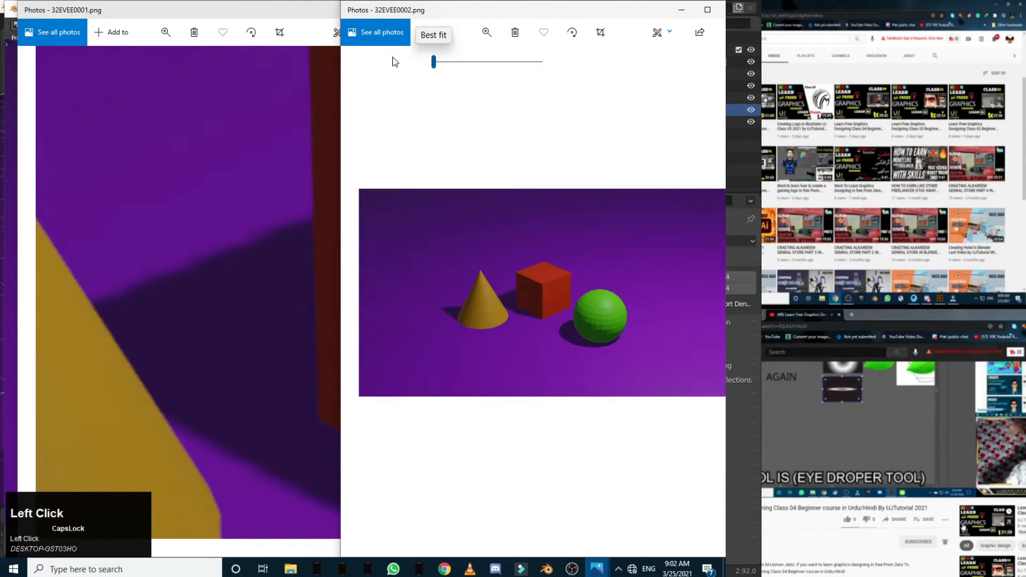
{"action": "left_click", "coordinate": [160, 21]}
{"action": "left_click", "coordinate": [166, 32]}
{"action": "left_click_drag", "start_coordinate": [219, 62], "coordinate": [111, 62]}
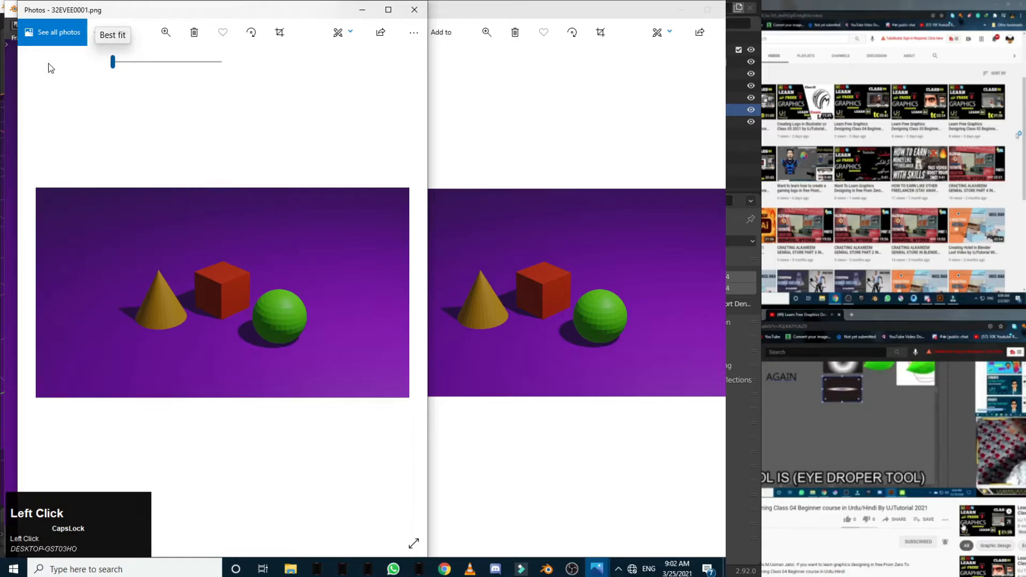
- Switch back to Blender's main window and set the timeline's start frame to 3
{"action": "left_click", "coordinate": [545, 569]}
{"action": "left_click", "coordinate": [515, 523]}
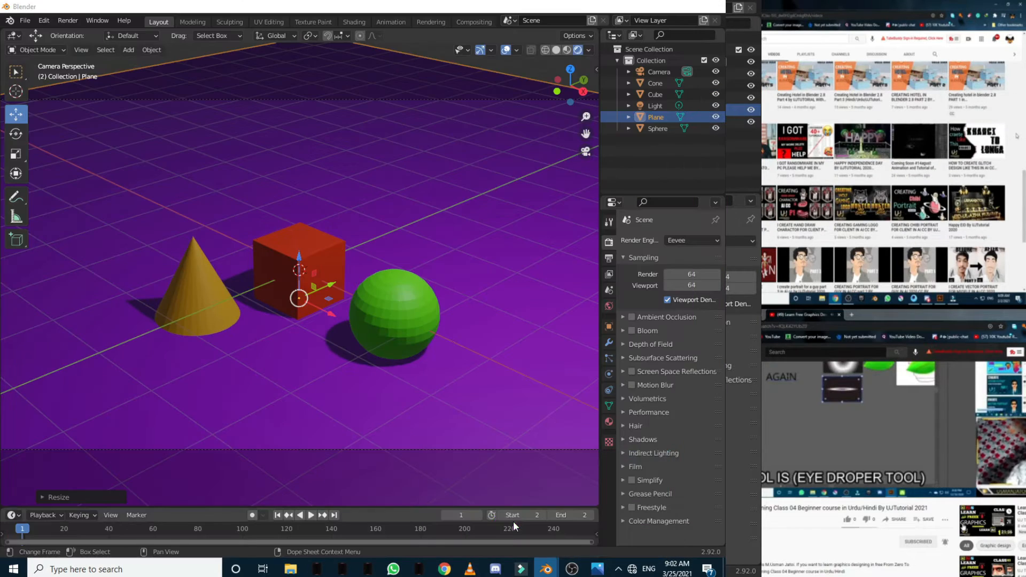
{"action": "left_click", "coordinate": [528, 514]}
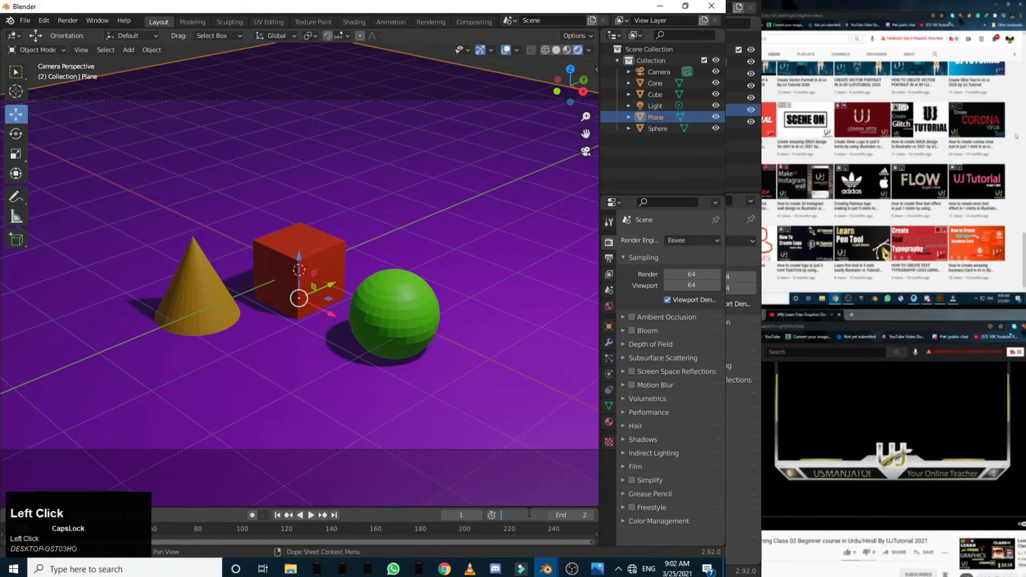
{"action": "key", "text": "Return"}
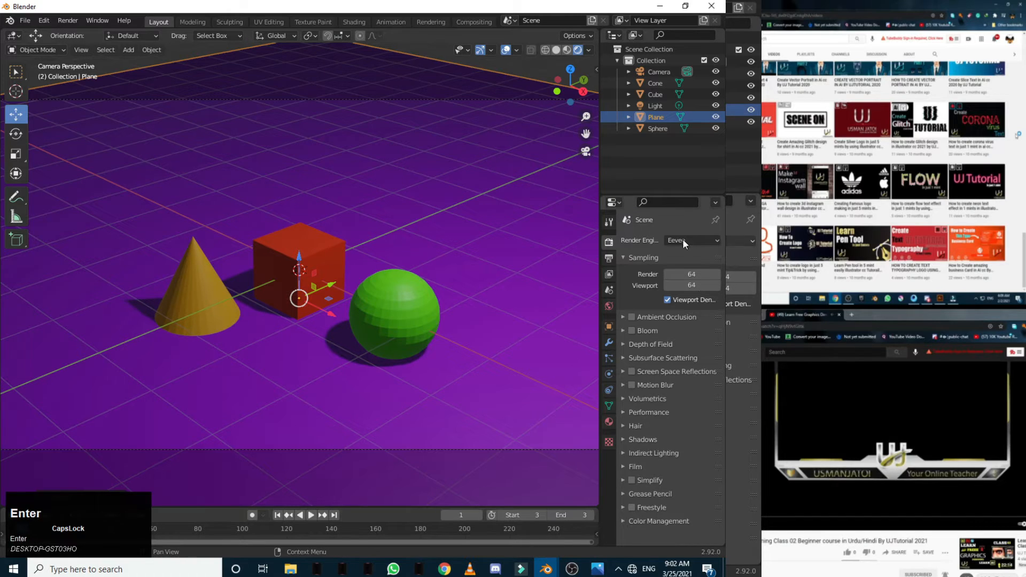
- Set both the render and viewport sample counts of the Eevee engine to 6
{"action": "left_click", "coordinate": [694, 274]}
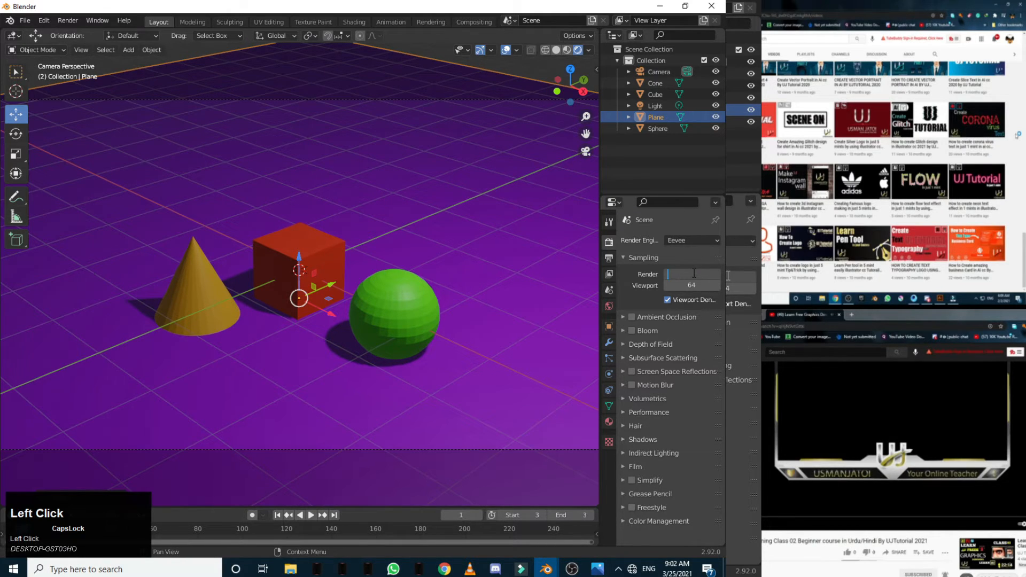
{"action": "type", "text": "6"}
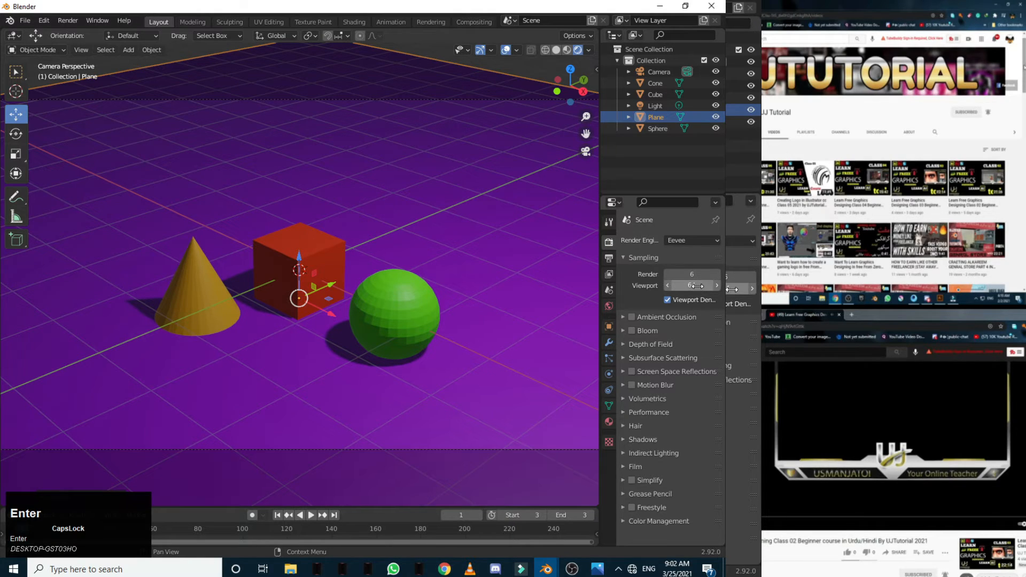
{"action": "left_click", "coordinate": [694, 285]}
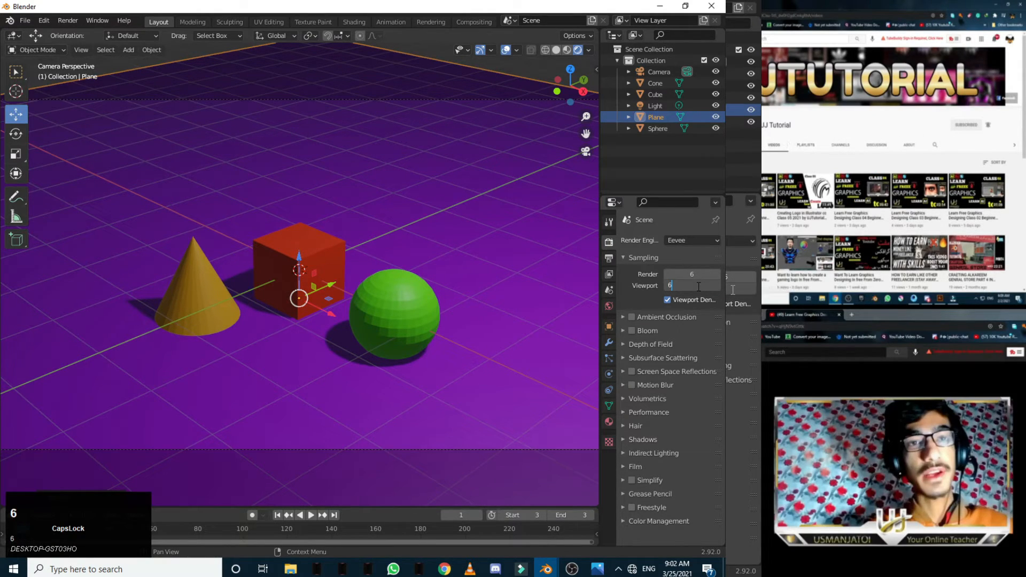
{"action": "key", "text": "Return"}
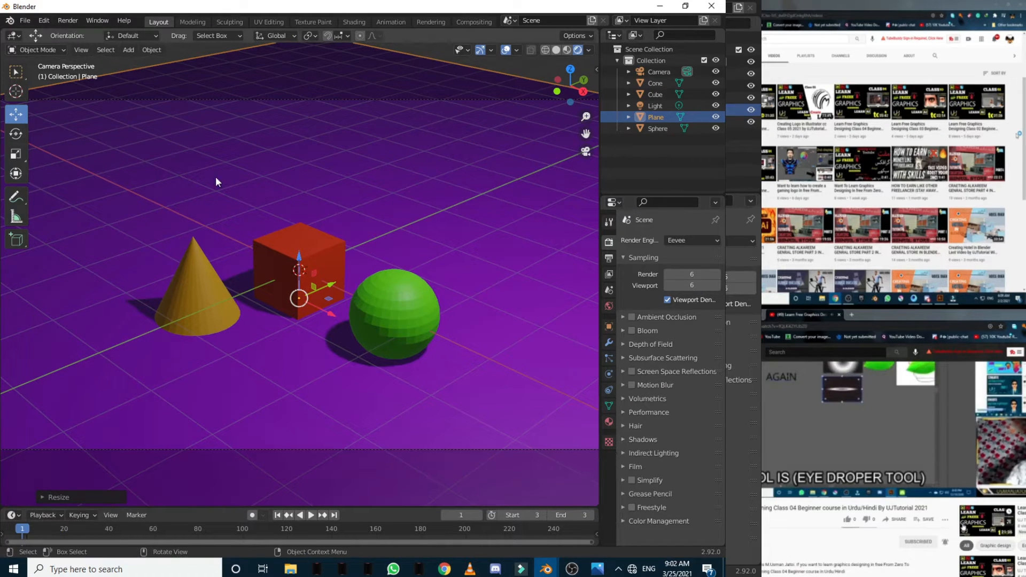
- Render the animation for frame 3 and inspect the cone, cube and sphere in the render result
{"action": "left_click", "coordinate": [67, 20]}
{"action": "left_click", "coordinate": [85, 43]}
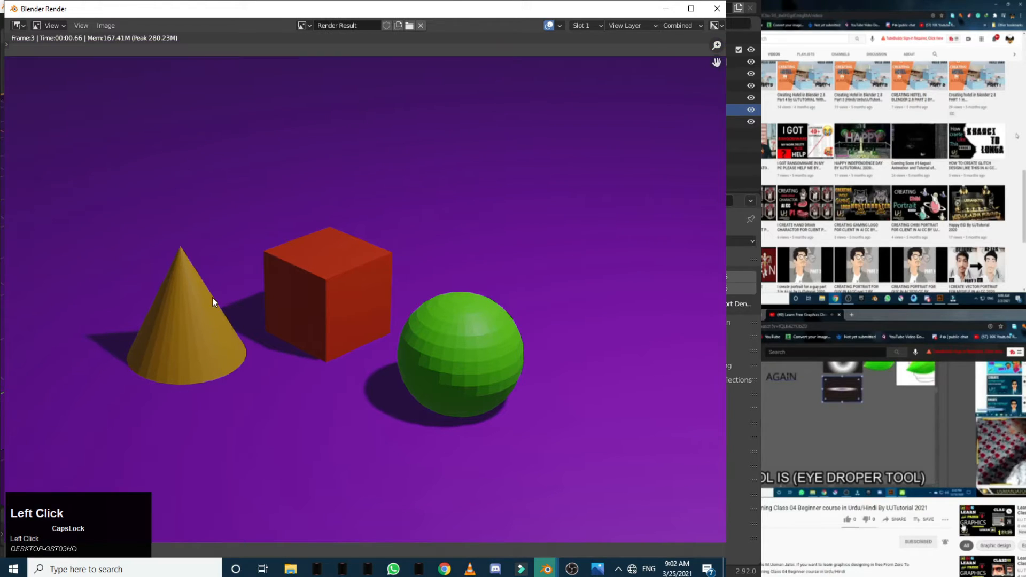
{"action": "scroll", "coordinate": [441, 301], "scroll_direction": "down", "scroll_amount": 1}
{"action": "scroll", "coordinate": [408, 327], "scroll_direction": "up", "scroll_amount": 3}
{"action": "scroll", "coordinate": [409, 162], "scroll_direction": "down", "scroll_amount": 2}
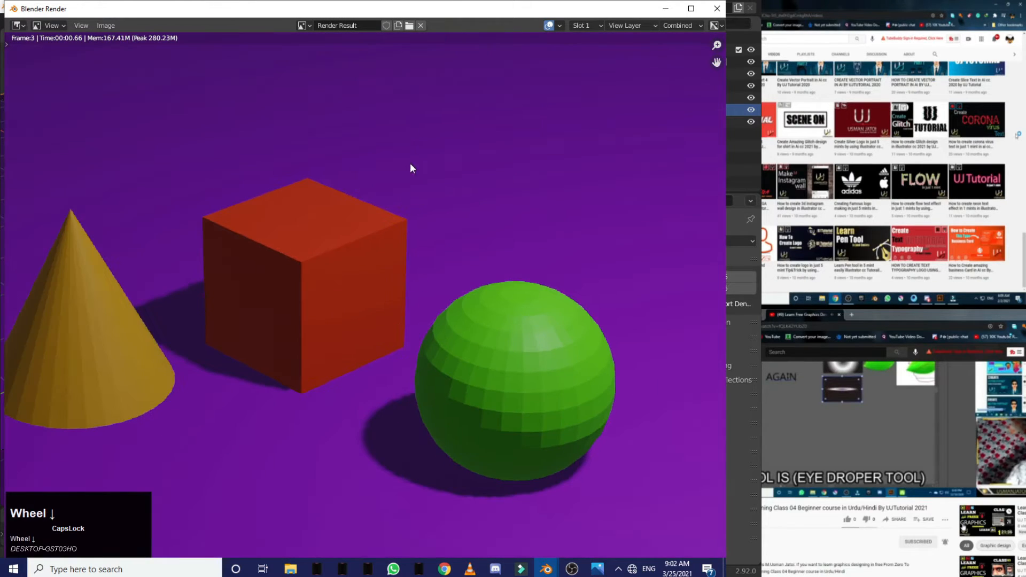
{"action": "scroll", "coordinate": [409, 163], "scroll_direction": "up", "scroll_amount": 2}
- Switch to Photos and view the saved 32EVEE0002 and 32EVEE0001 images against the new render
{"action": "left_click", "coordinate": [596, 569]}
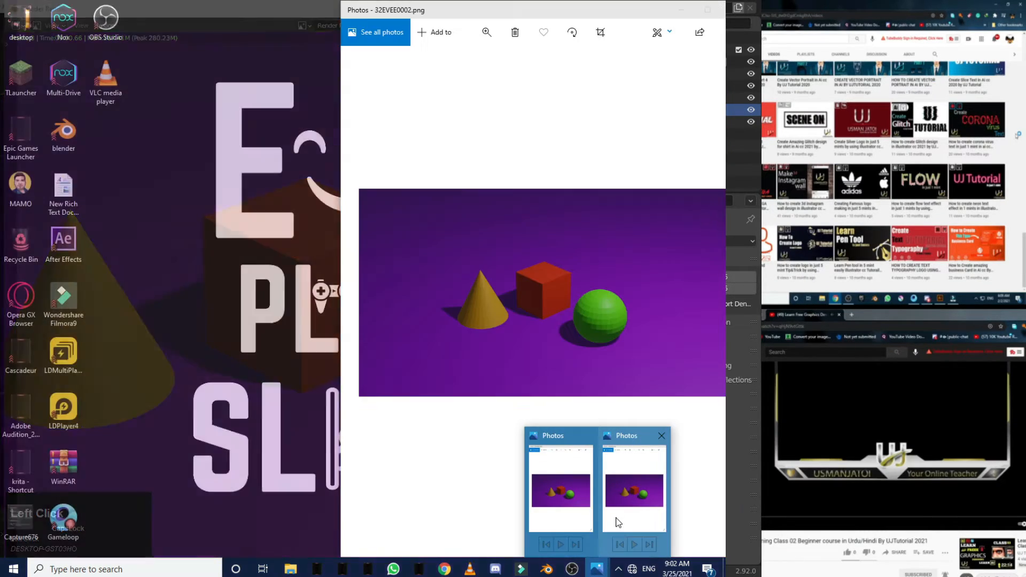
{"action": "left_click", "coordinate": [615, 518]}
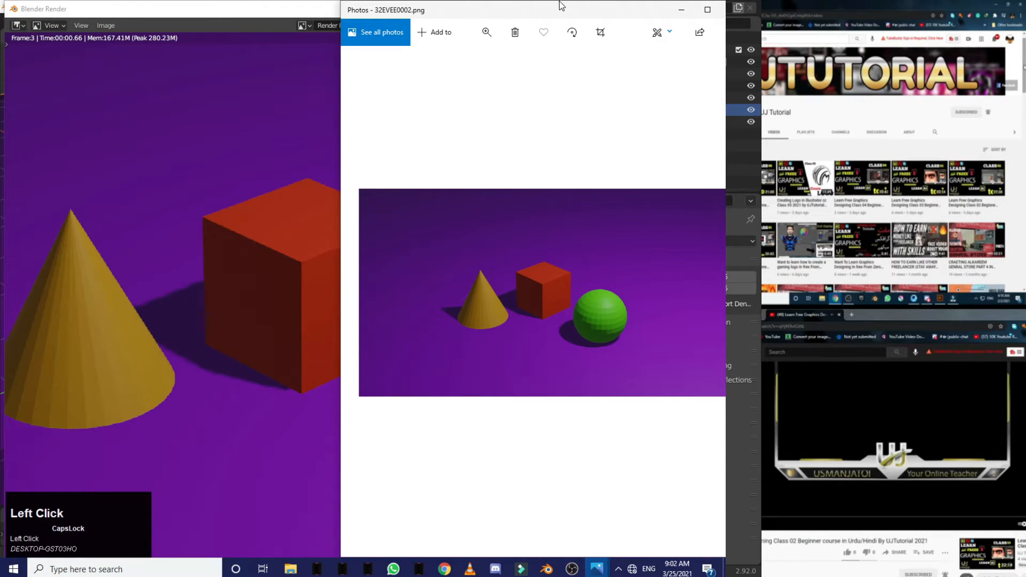
{"action": "left_click", "coordinate": [681, 10]}
{"action": "left_click", "coordinate": [597, 569]}
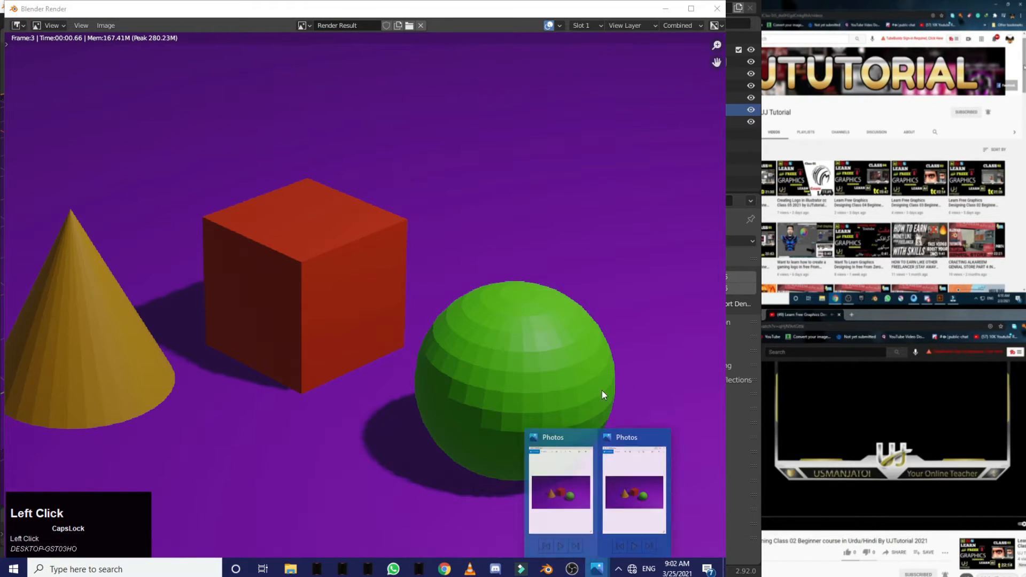
{"action": "left_click", "coordinate": [557, 472]}
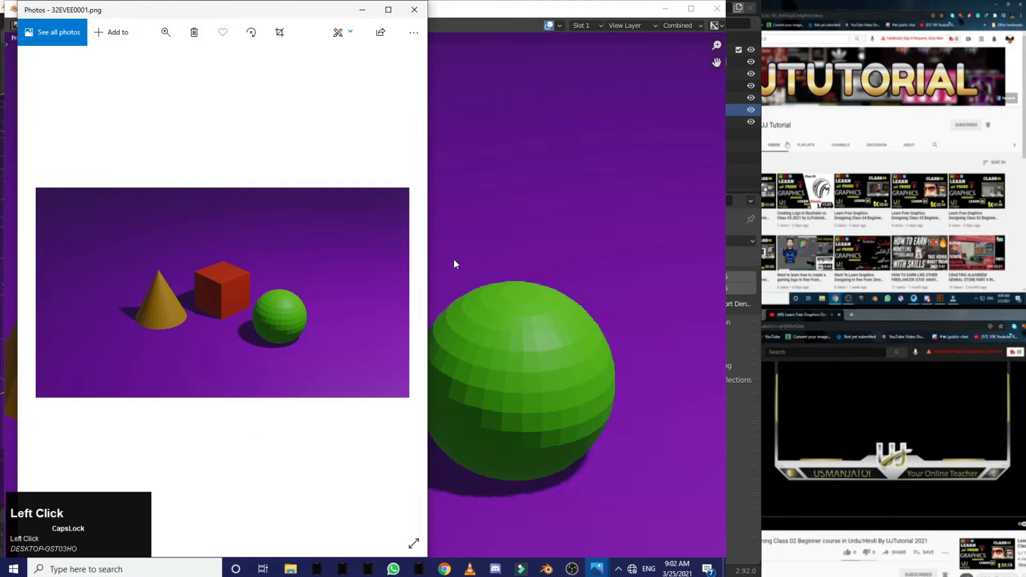
{"action": "left_click", "coordinate": [412, 284]}
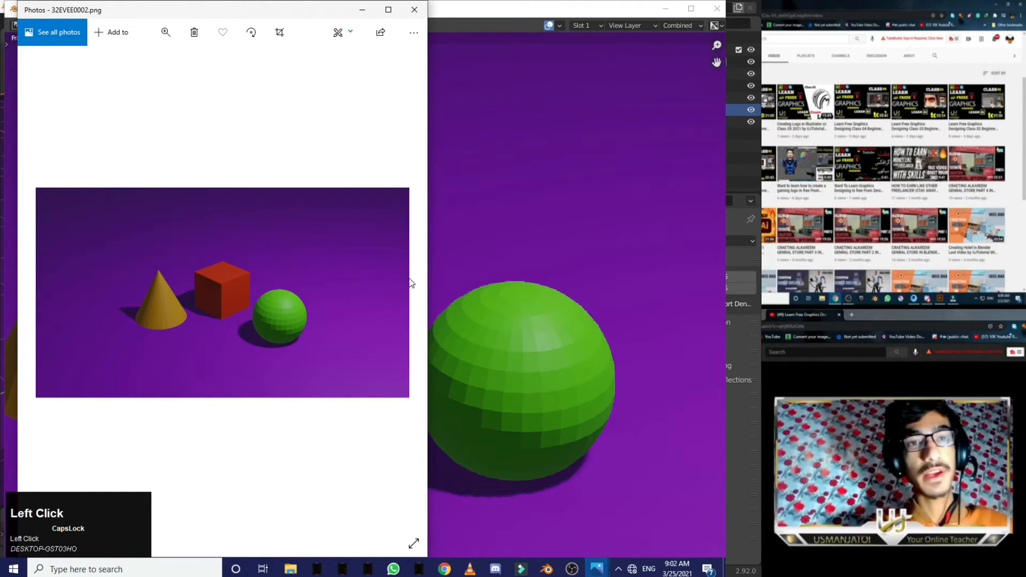
- Enlarge the 32EVEE0002 image to full window, compare it with 32EVEE0001, and close that Photos window
{"action": "left_click", "coordinate": [387, 9]}
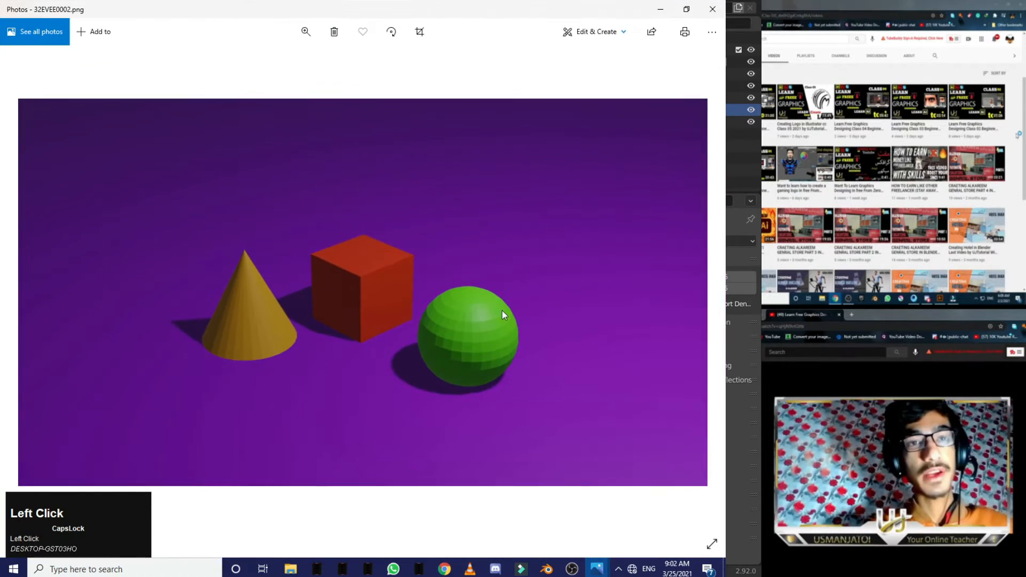
{"action": "left_click", "coordinate": [686, 9]}
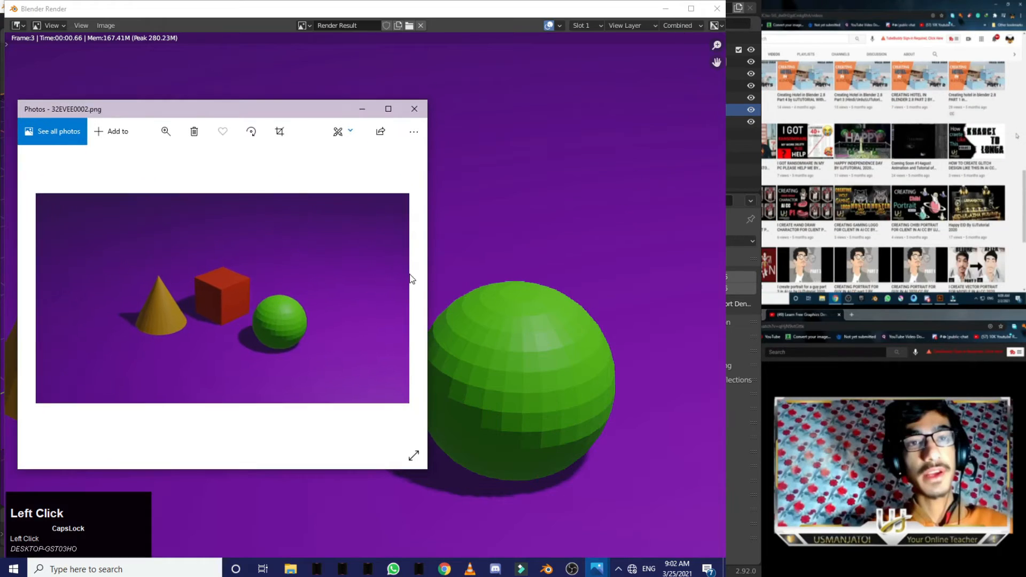
{"action": "scroll", "coordinate": [568, 231], "scroll_direction": "down", "scroll_amount": 2}
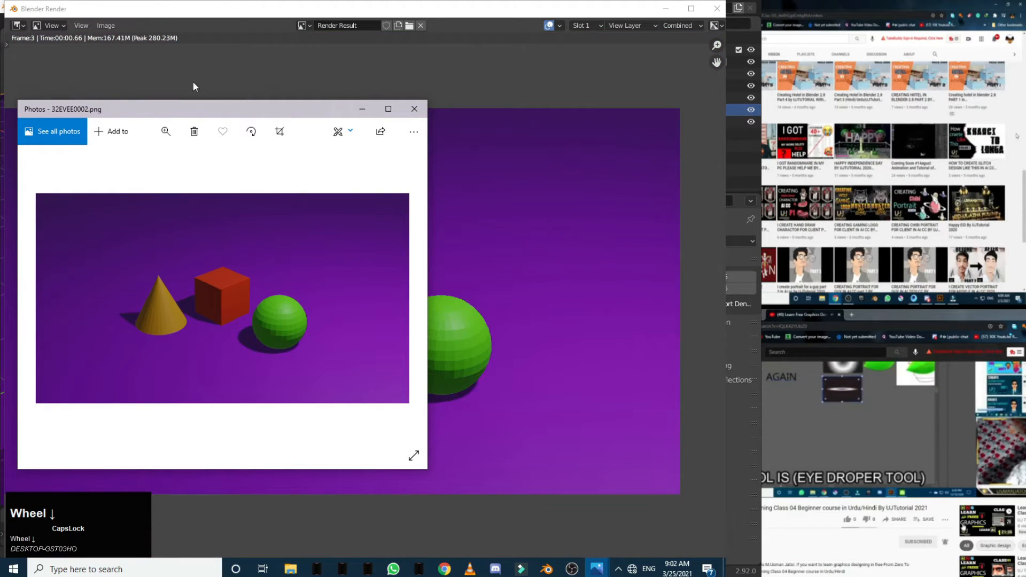
{"action": "left_click", "coordinate": [388, 108]}
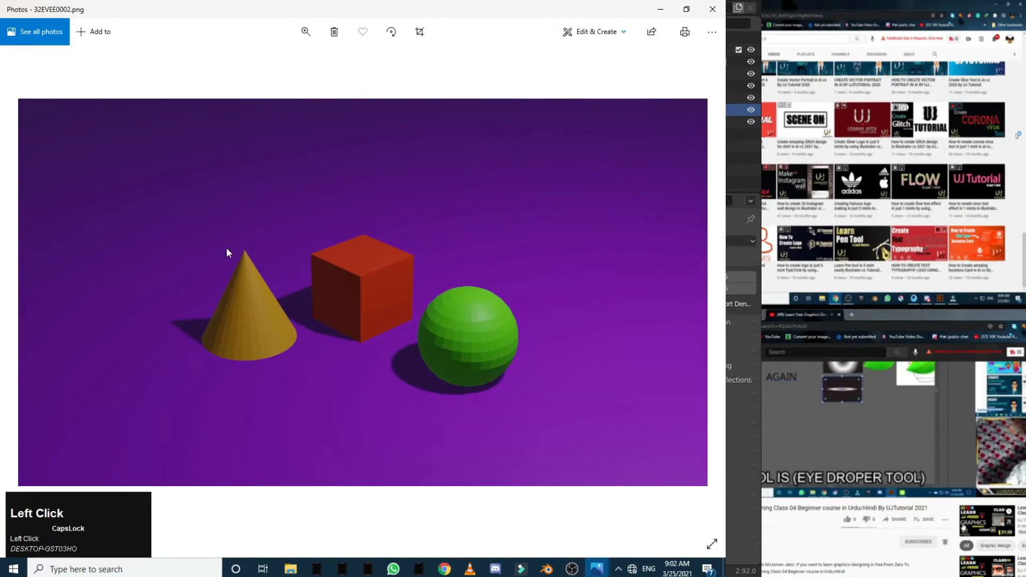
{"action": "left_click", "coordinate": [29, 246]}
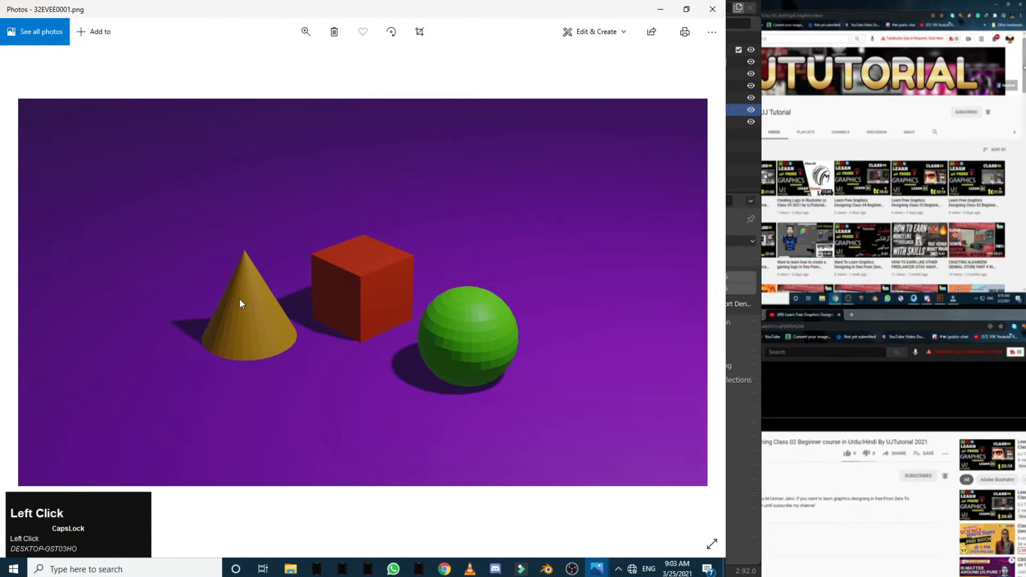
{"action": "key", "text": "Left"}
{"action": "left_click", "coordinate": [724, 9]}
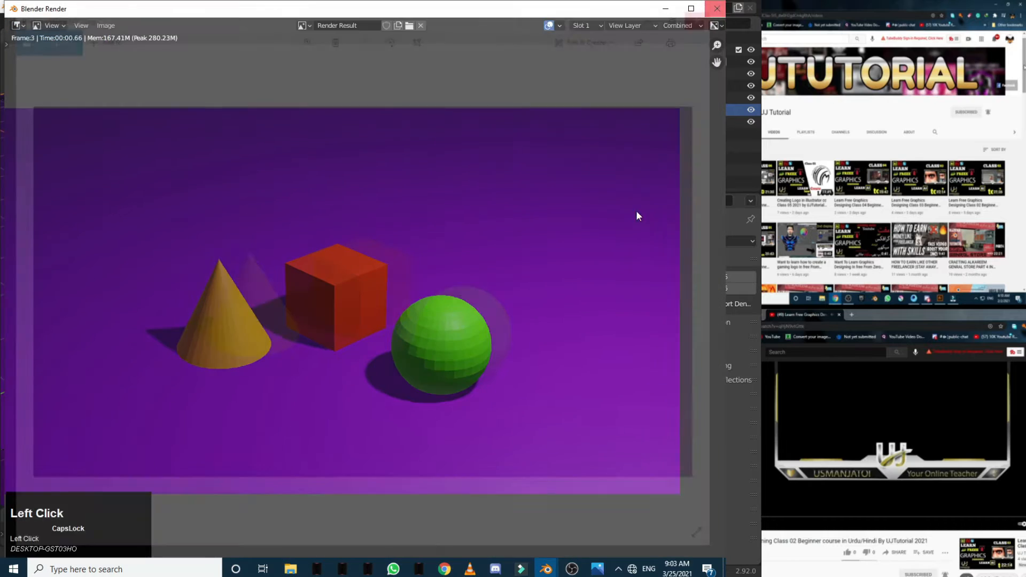
- Examine the edges and shadows of the cube and sphere up close in the frame 3 render result
{"action": "scroll", "coordinate": [319, 408], "scroll_direction": "up", "scroll_amount": 4}
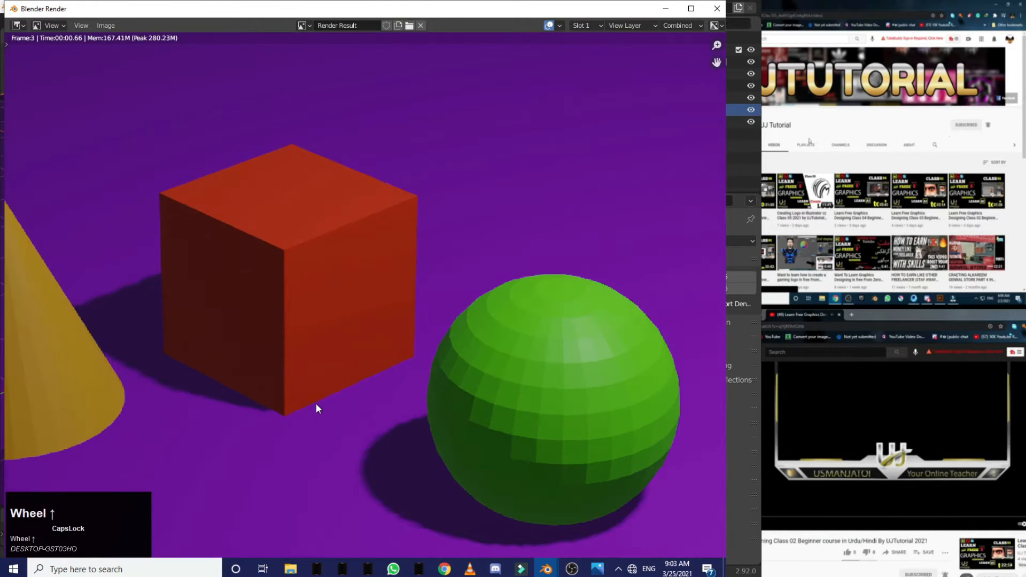
{"action": "mouse_move", "coordinate": [710, 67]}
{"action": "left_mouse_down"}
{"action": "mouse_move", "coordinate": [714, 29]}
{"action": "mouse_move", "coordinate": [731, 60]}
{"action": "mouse_move", "coordinate": [711, 63]}
{"action": "left_mouse_up"}
{"action": "scroll", "coordinate": [216, 233], "scroll_direction": "up", "scroll_amount": 3}
{"action": "scroll", "coordinate": [216, 238], "scroll_direction": "down", "scroll_amount": 3}
{"action": "scroll", "coordinate": [37, 219], "scroll_direction": "up", "scroll_amount": 2}
{"action": "scroll", "coordinate": [531, 168], "scroll_direction": "down", "scroll_amount": 3}
{"action": "scroll", "coordinate": [350, 399], "scroll_direction": "down", "scroll_amount": 3}
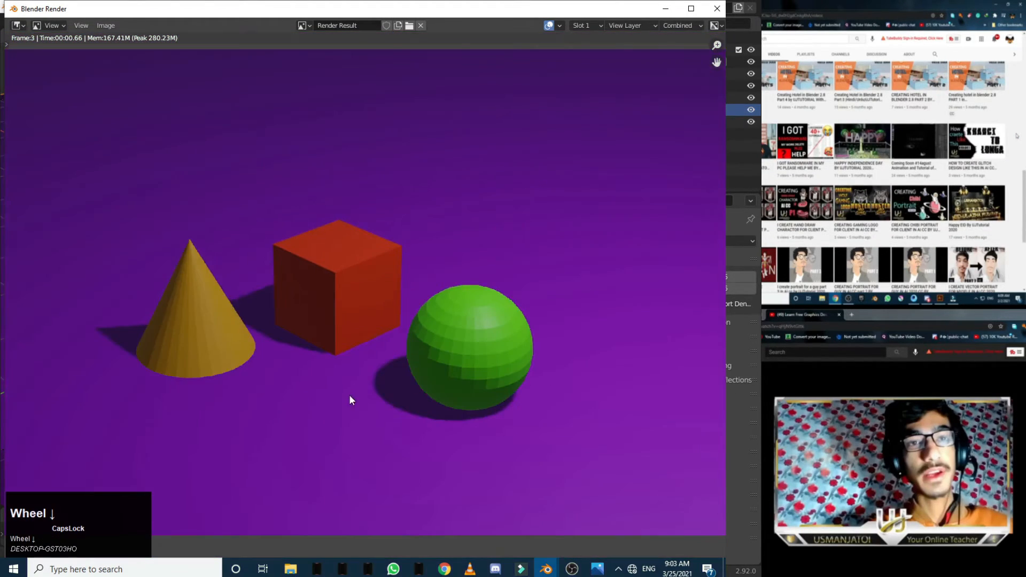
- Magnify the cone and cube shadow area in 32EVEE0001, compare it with the frame 3 render, and minimize the image window
{"action": "left_click", "coordinate": [597, 568]}
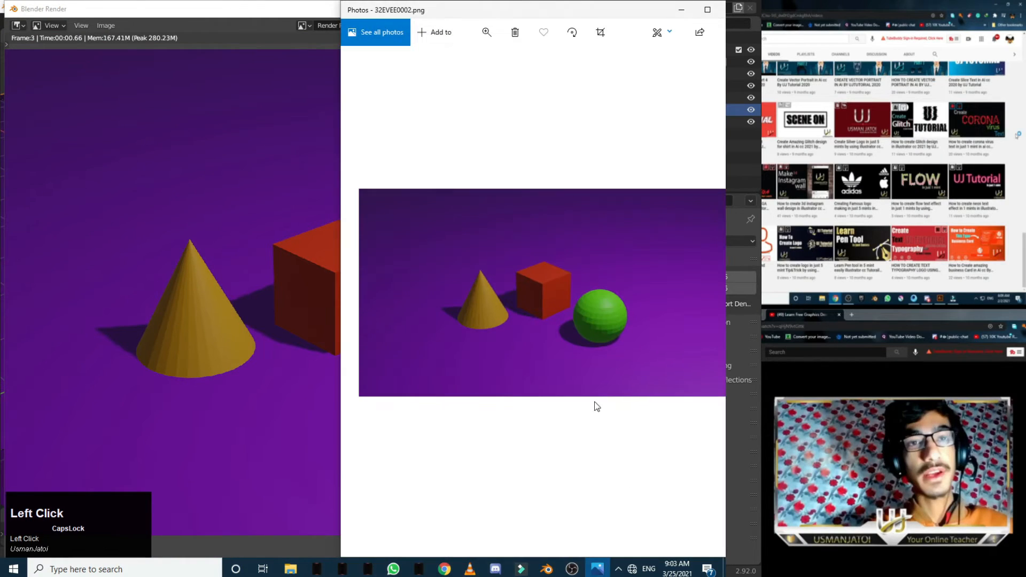
{"action": "scroll", "coordinate": [561, 333], "scroll_direction": "up", "scroll_amount": 1}
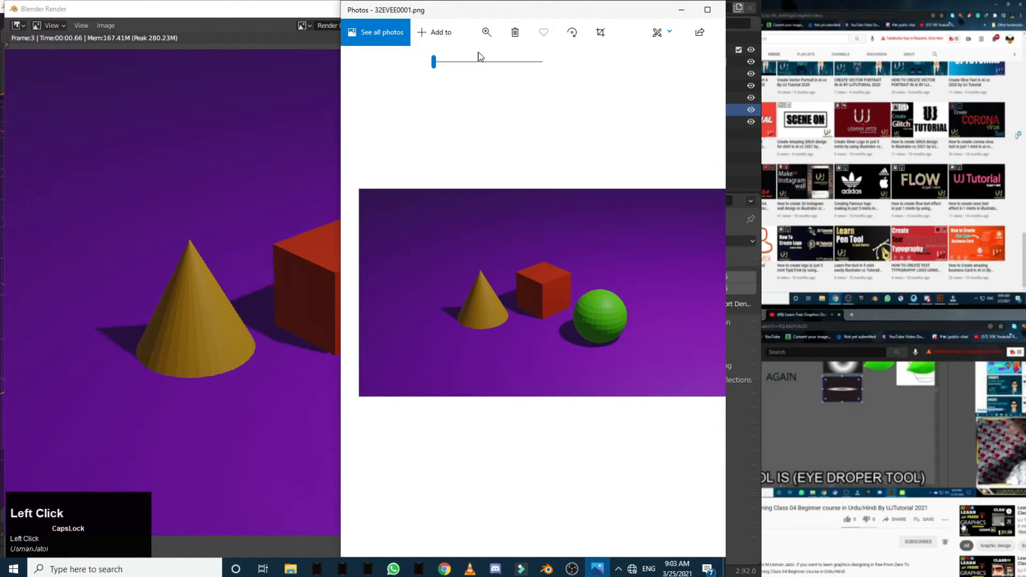
{"action": "left_click_drag", "start_coordinate": [434, 61], "coordinate": [649, 79]}
{"action": "left_click_drag", "start_coordinate": [366, 301], "coordinate": [716, 278]}
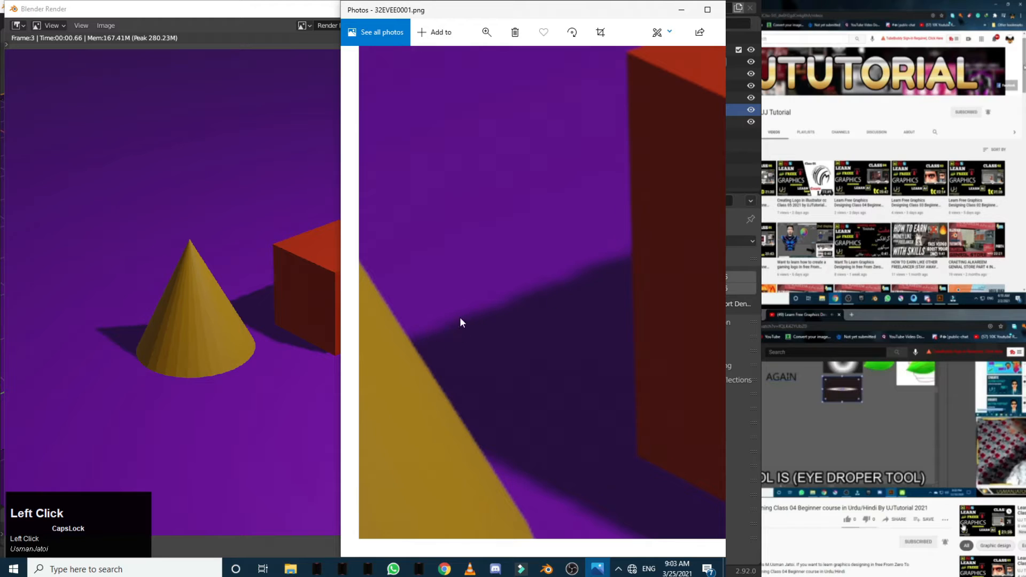
{"action": "left_click_drag", "start_coordinate": [461, 320], "coordinate": [603, 111]}
{"action": "left_click", "coordinate": [497, 34]}
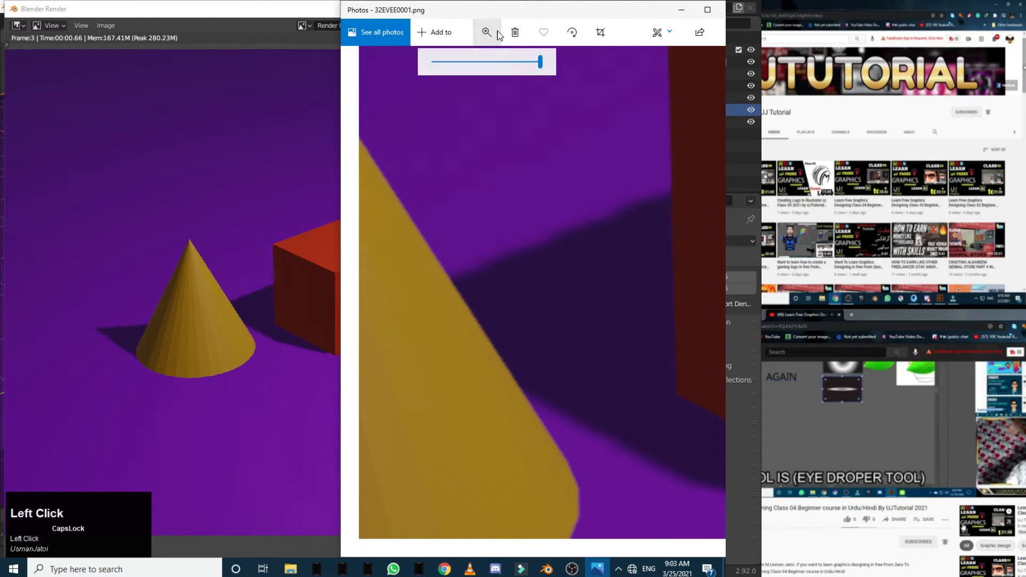
{"action": "left_click_drag", "start_coordinate": [501, 63], "coordinate": [470, 85]}
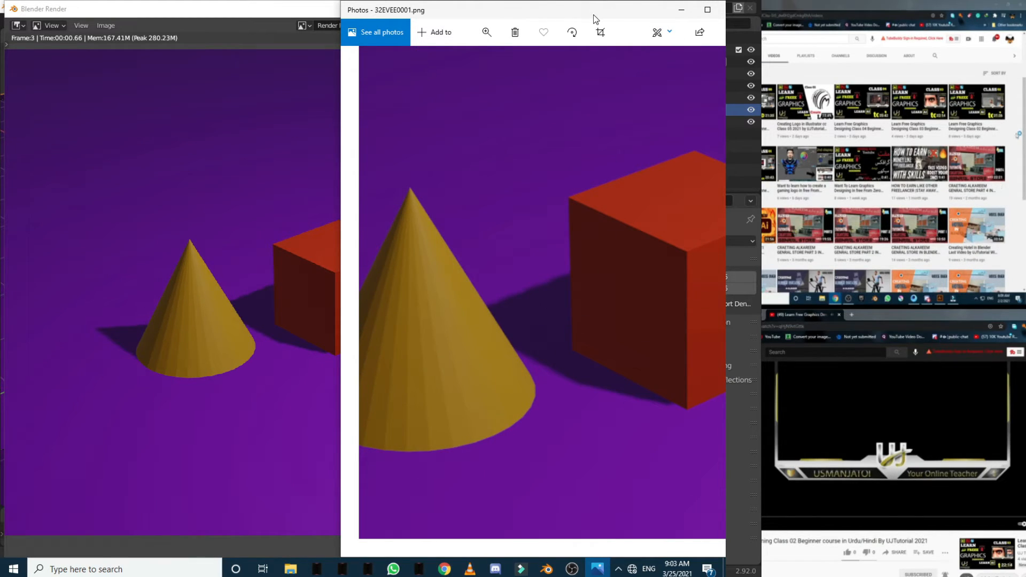
{"action": "left_click_drag", "start_coordinate": [593, 14], "coordinate": [349, 59]}
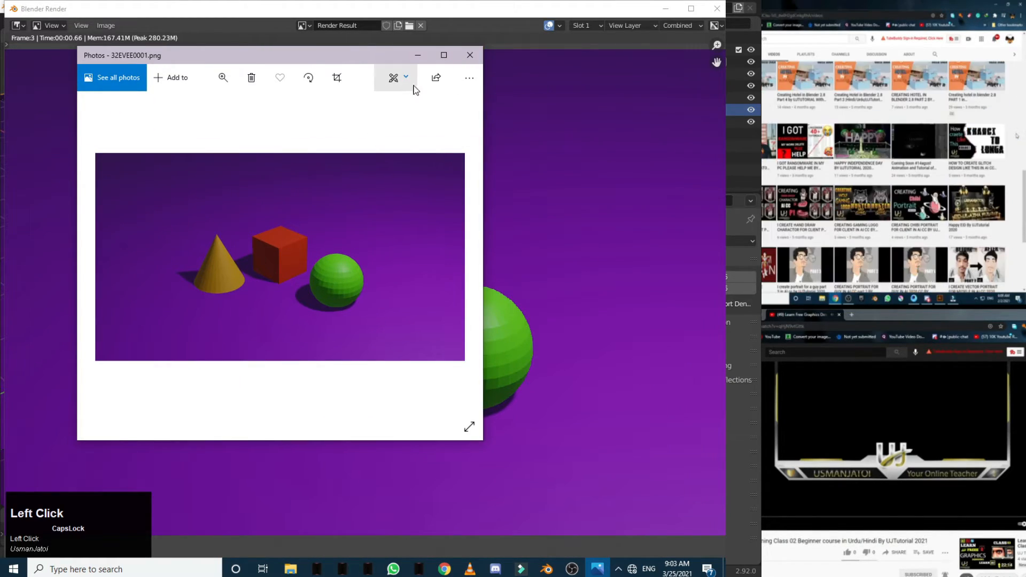
{"action": "left_click", "coordinate": [418, 54]}
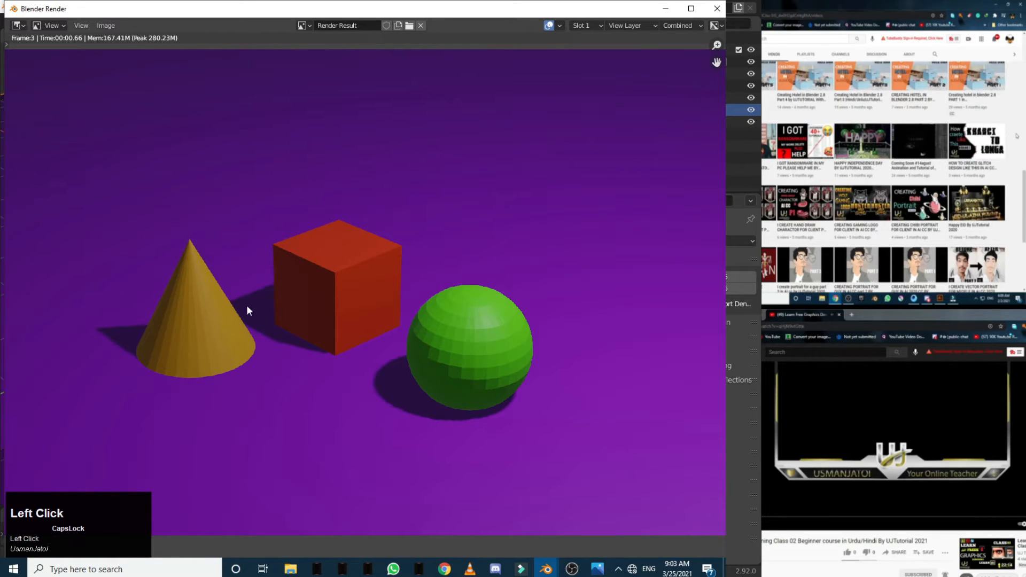
- Leave the render result for Blender's main window and close the remaining 32EVEE0001 image window
{"action": "key", "text": "Escape"}
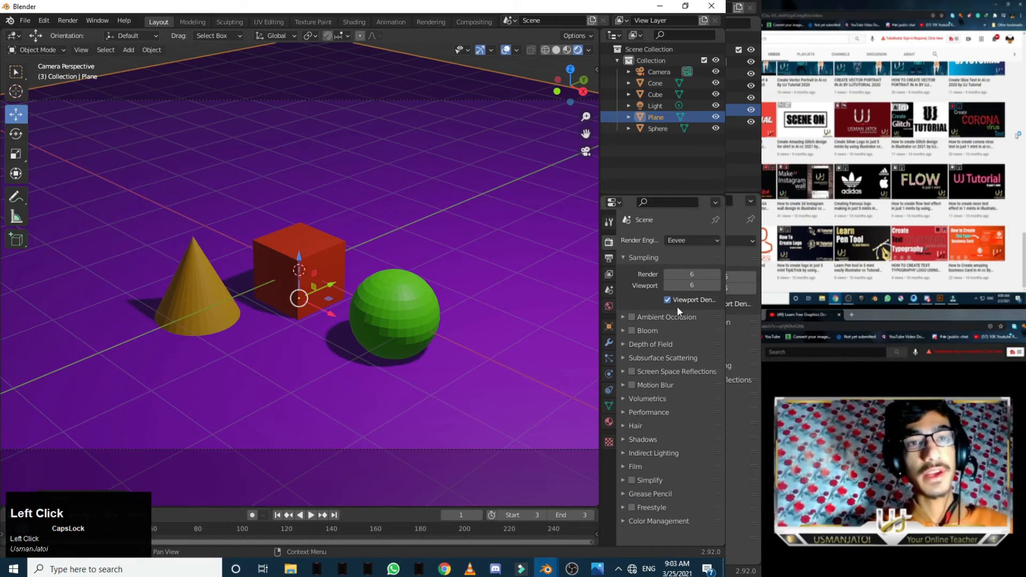
{"action": "left_click", "coordinate": [597, 569]}
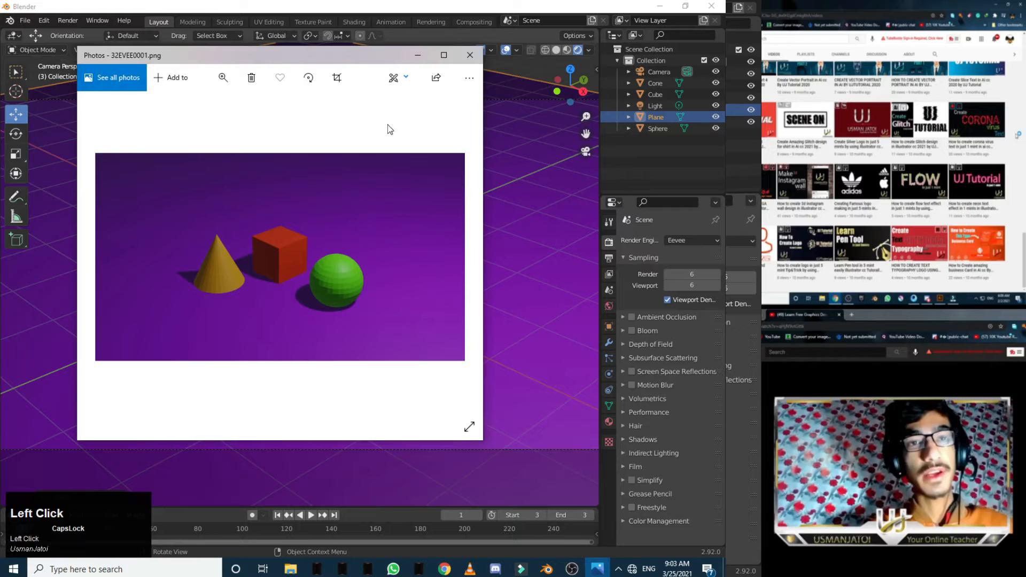
{"action": "left_click", "coordinate": [469, 55]}
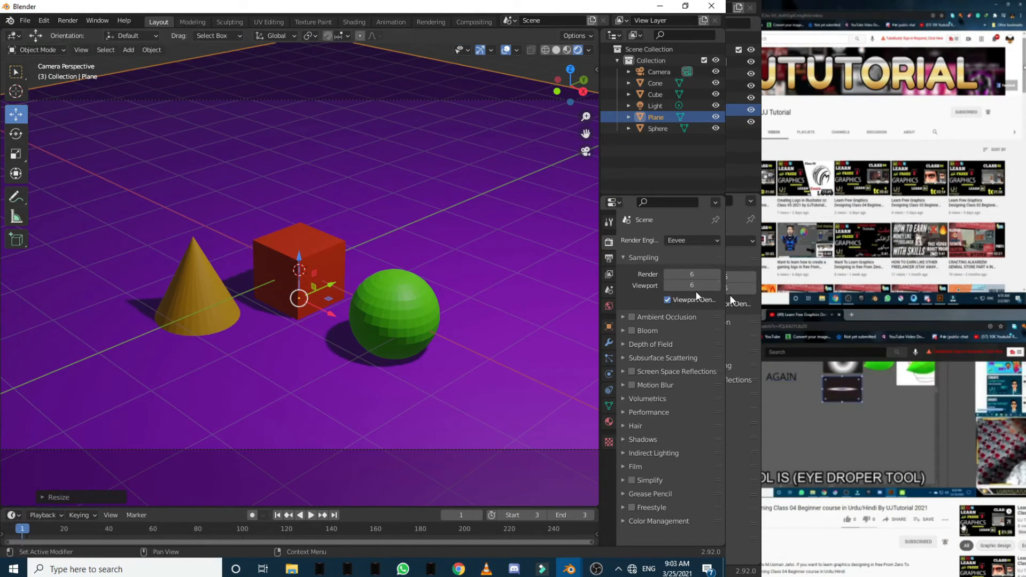
- Enable Ambient Occlusion, Bloom and Screen Space Reflections for the Eevee engine
{"action": "left_click", "coordinate": [632, 329]}
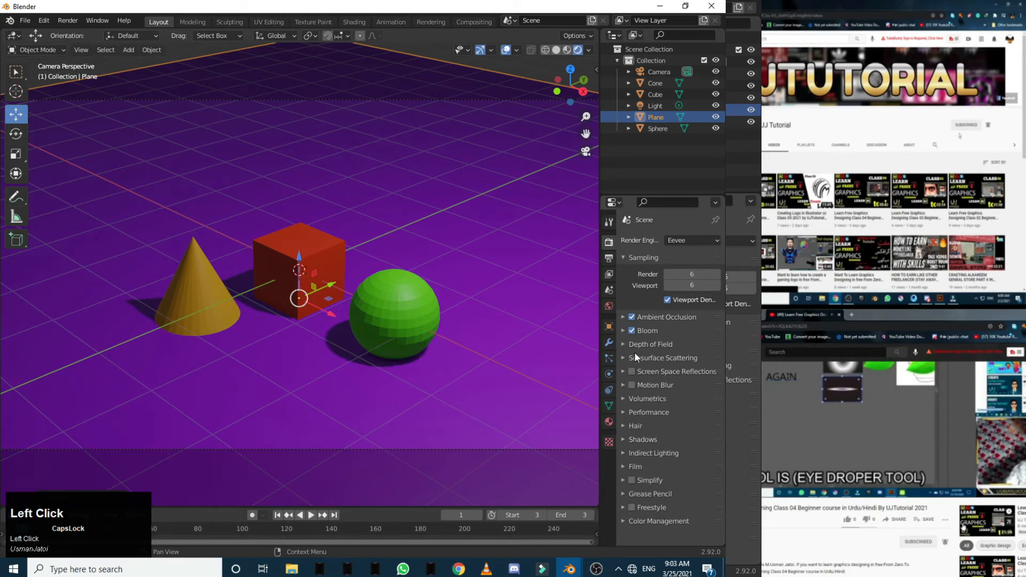
{"action": "left_click", "coordinate": [632, 371]}
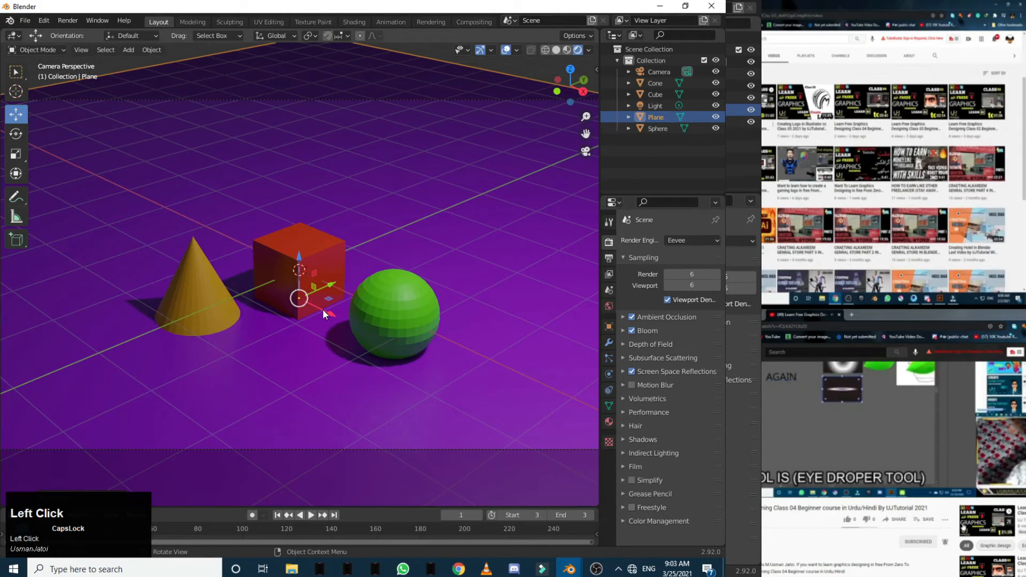
{"action": "scroll", "coordinate": [322, 309], "scroll_direction": "down", "scroll_amount": 3}
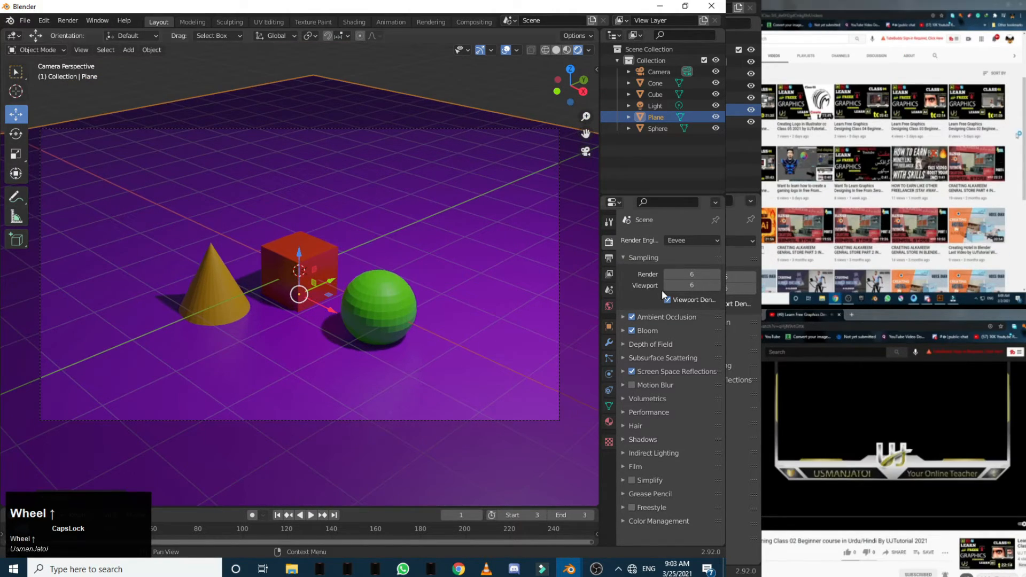
- Set the Eevee render sample count to 64
{"action": "left_click", "coordinate": [690, 274]}
{"action": "type", "text": "64"}
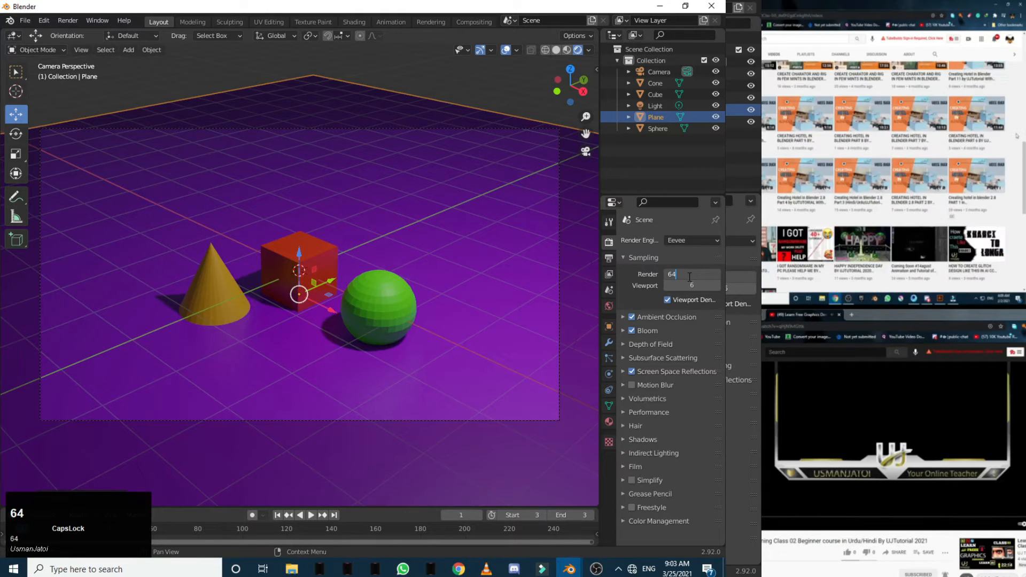
{"action": "key", "text": "Return"}
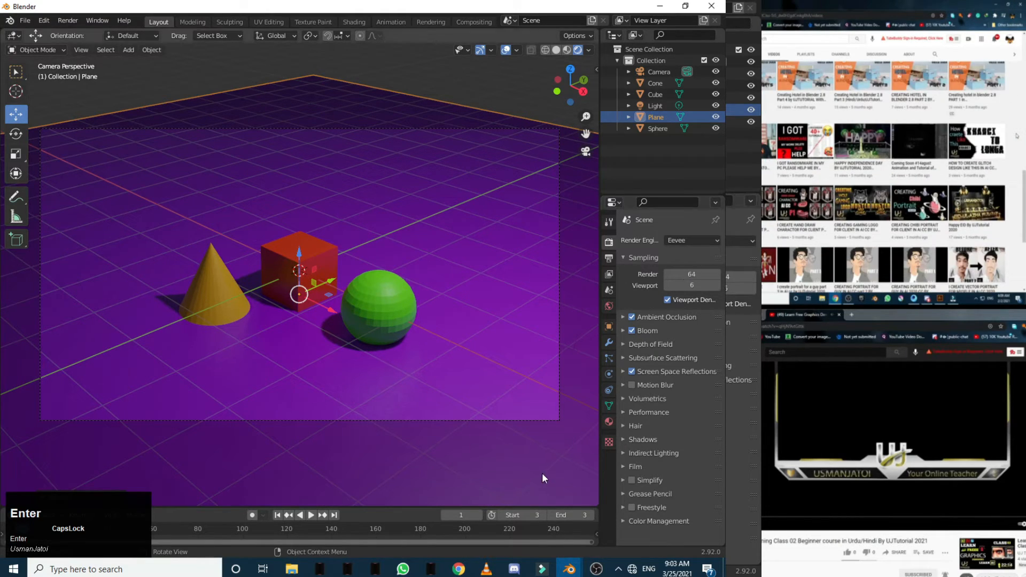
- Set the frame range to start and end at 4 and render the animation with Eevee, checking the rendered shapes
{"action": "left_click", "coordinate": [529, 513]}
{"action": "key", "text": "BackSpace"}
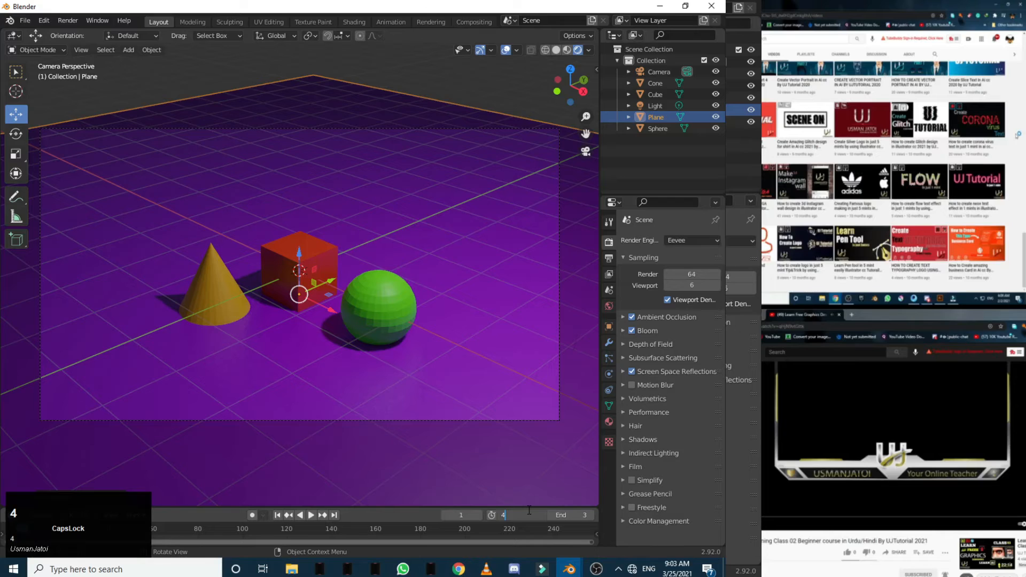
{"action": "key", "text": "Return"}
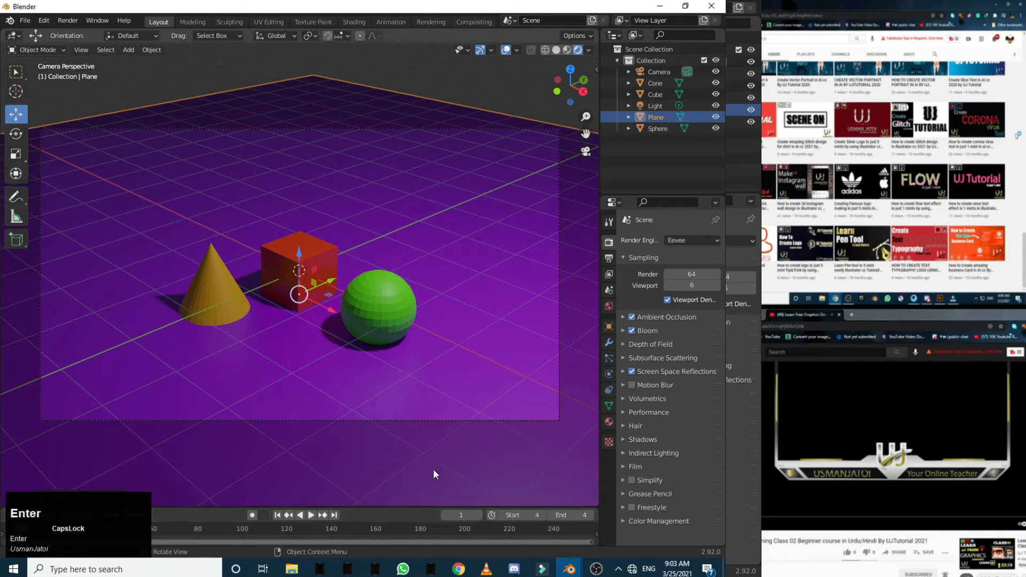
{"action": "left_click", "coordinate": [74, 20]}
{"action": "left_click", "coordinate": [96, 41]}
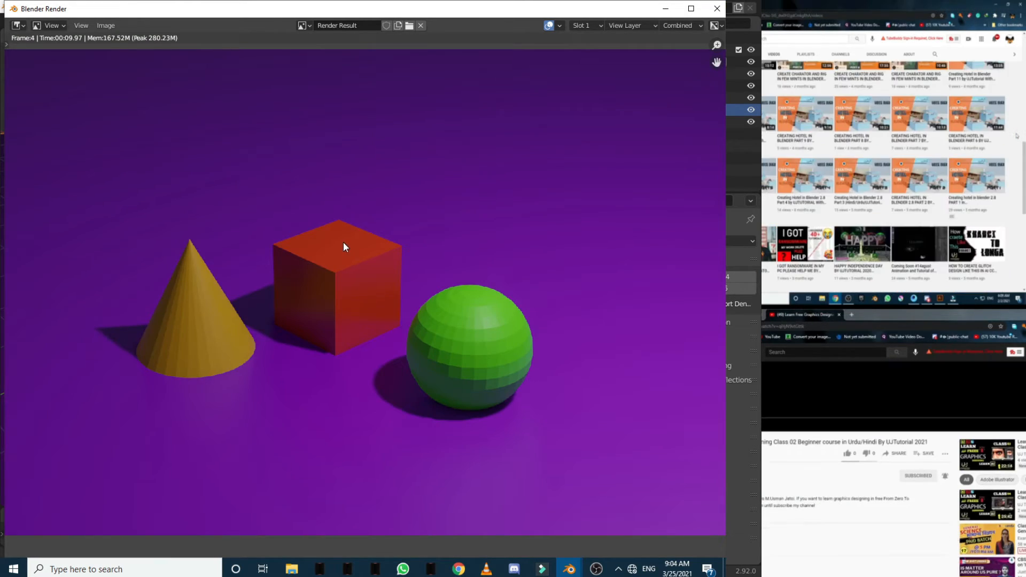
{"action": "scroll", "coordinate": [336, 241], "scroll_direction": "down", "scroll_amount": 2}
{"action": "scroll", "coordinate": [336, 242], "scroll_direction": "up", "scroll_amount": 4}
{"action": "scroll", "coordinate": [284, 296], "scroll_direction": "down", "scroll_amount": 3}
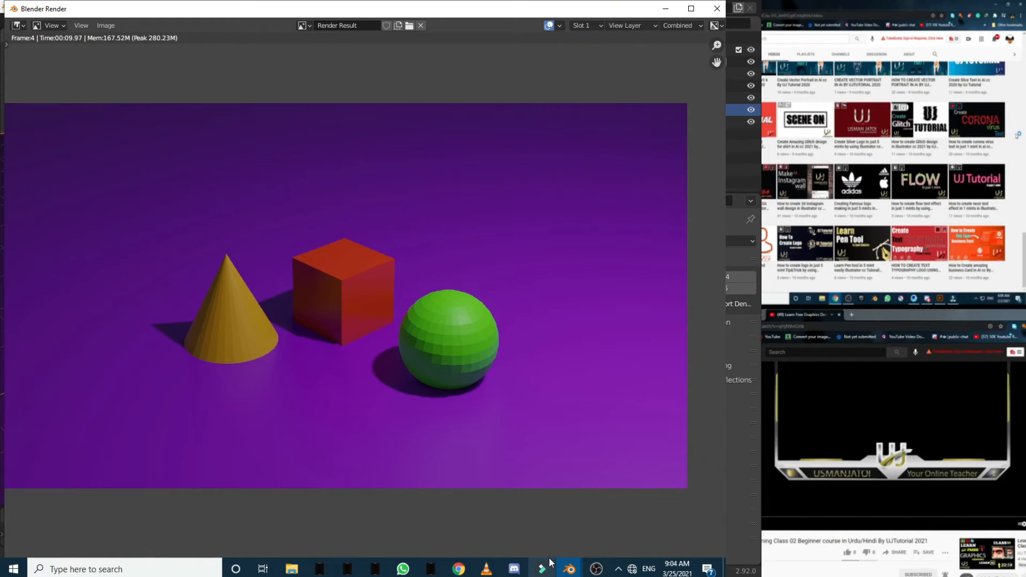
- View the 32EVEE0001 image from the BEGINNER folder and close it
{"action": "left_click", "coordinate": [291, 569]}
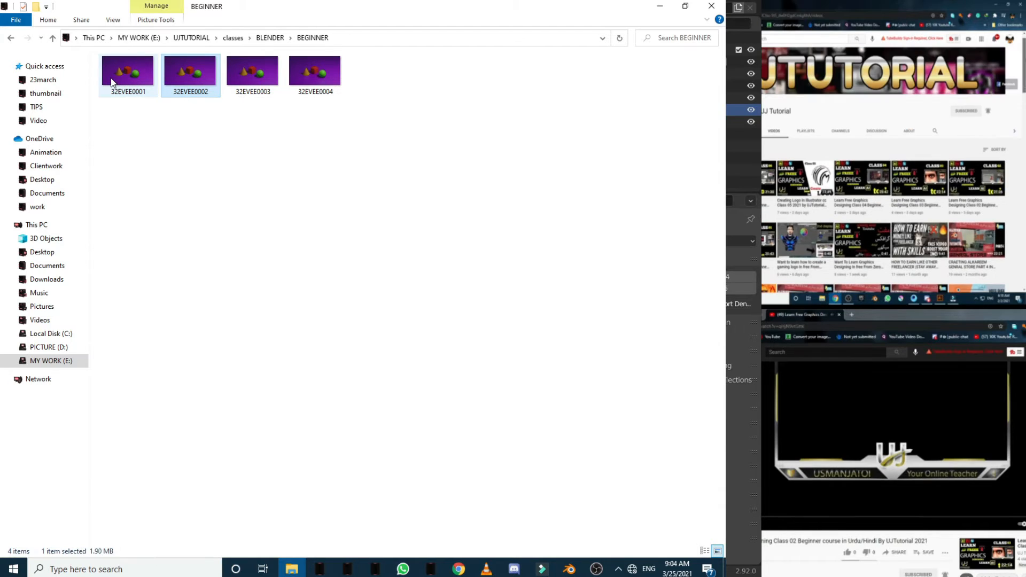
{"action": "double_click", "coordinate": [113, 81]}
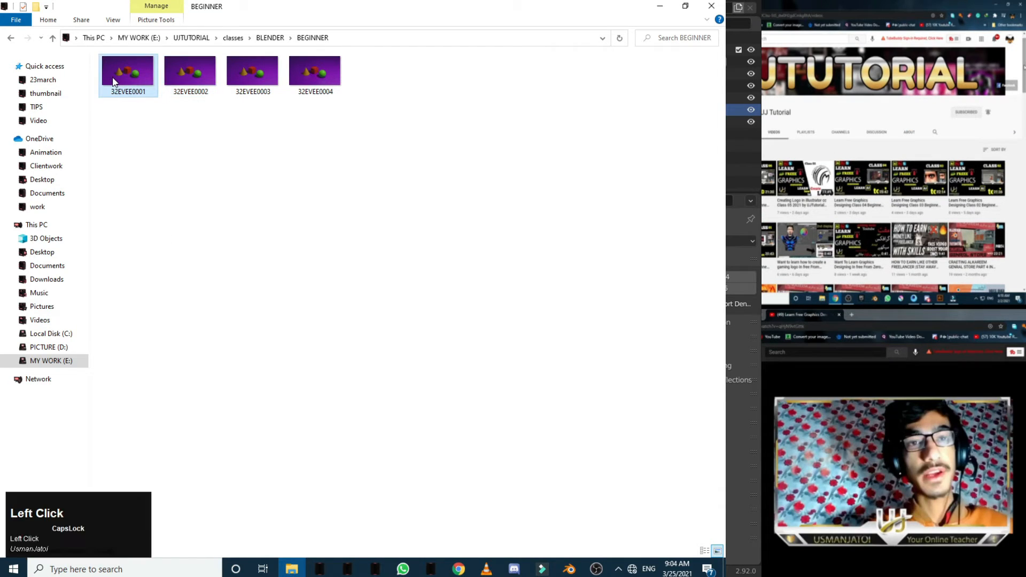
{"action": "left_click", "coordinate": [443, 56]}
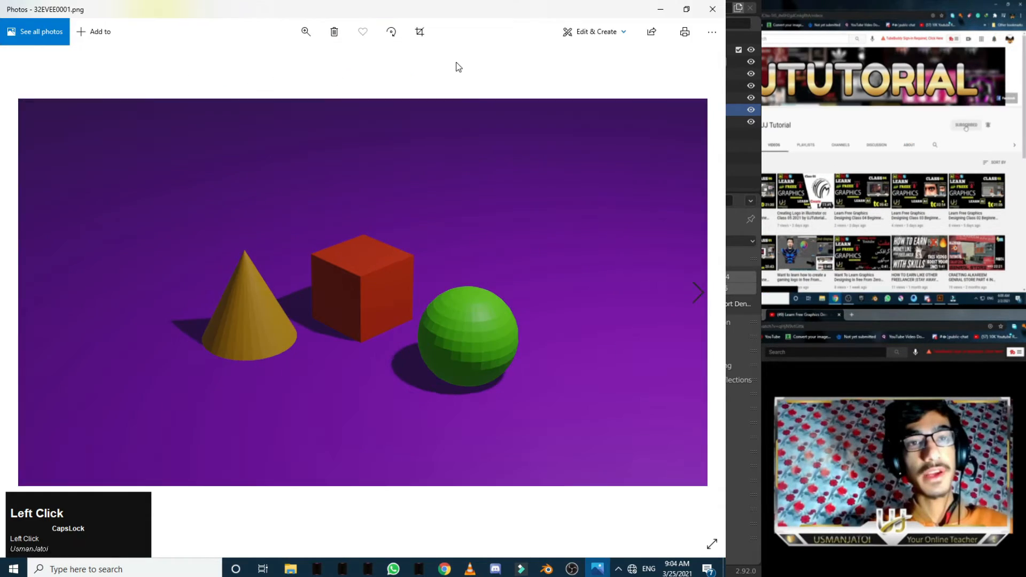
{"action": "left_click", "coordinate": [711, 7]}
- Open 32EVEE0003 and 32EVEE0004 from the BEGINNER folder in separate, non-maximized image windows
{"action": "double_click", "coordinate": [251, 88]}
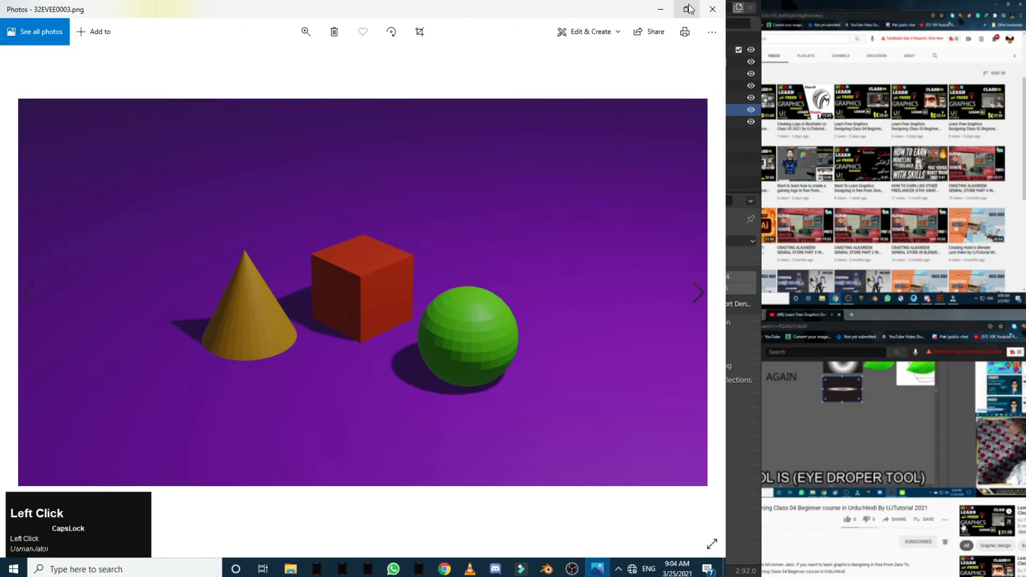
{"action": "left_click", "coordinate": [688, 9]}
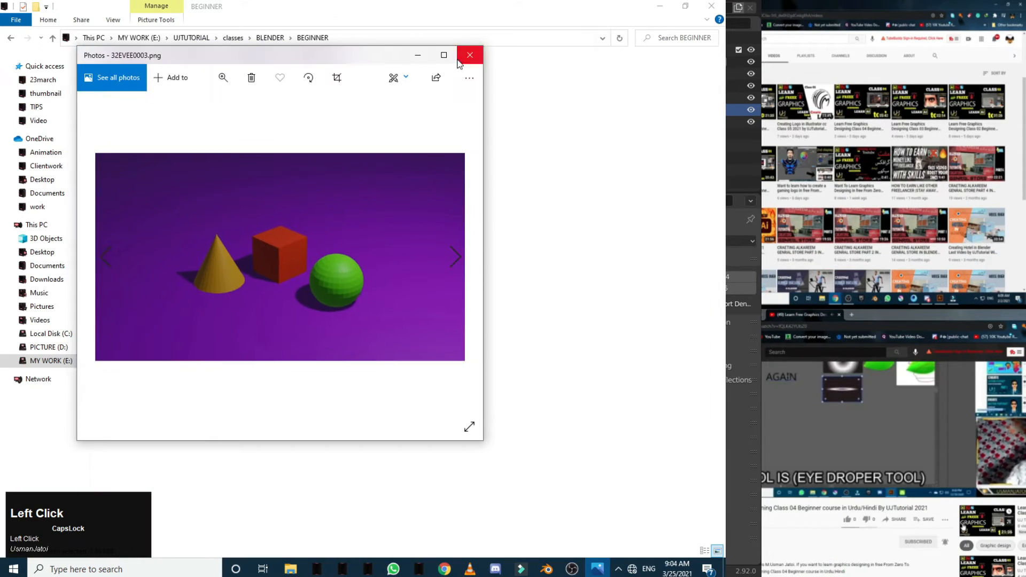
{"action": "left_click_drag", "start_coordinate": [361, 57], "coordinate": [267, 69]}
{"action": "double_click", "coordinate": [310, 64]}
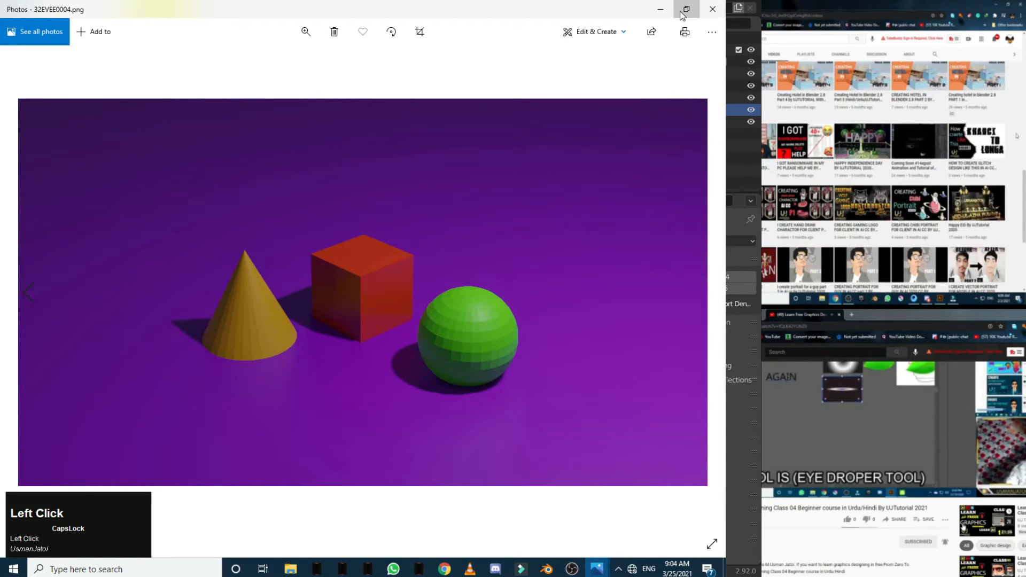
{"action": "left_click", "coordinate": [685, 9]}
{"action": "left_click_drag", "start_coordinate": [303, 61], "coordinate": [605, 83]}
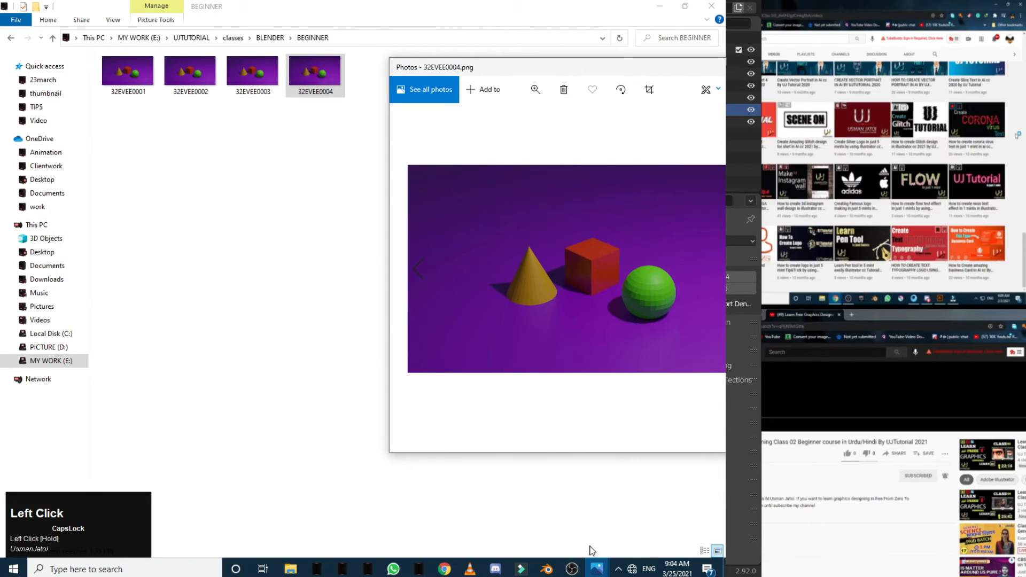
- Arrange the 32EVEE0003 and 32EVEE0004 windows side by side and compare their shadows and reflections
{"action": "mouse_move", "coordinate": [597, 567]}
{"action": "left_click", "coordinate": [545, 497]}
{"action": "left_click_drag", "start_coordinate": [265, 79], "coordinate": [281, 57]}
{"action": "left_click_drag", "start_coordinate": [436, 68], "coordinate": [414, 69]}
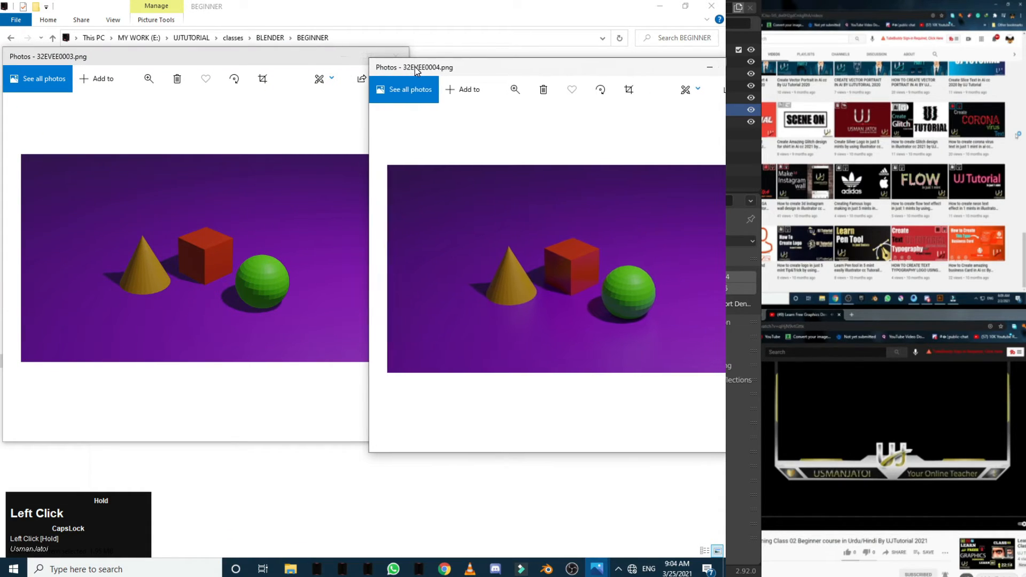
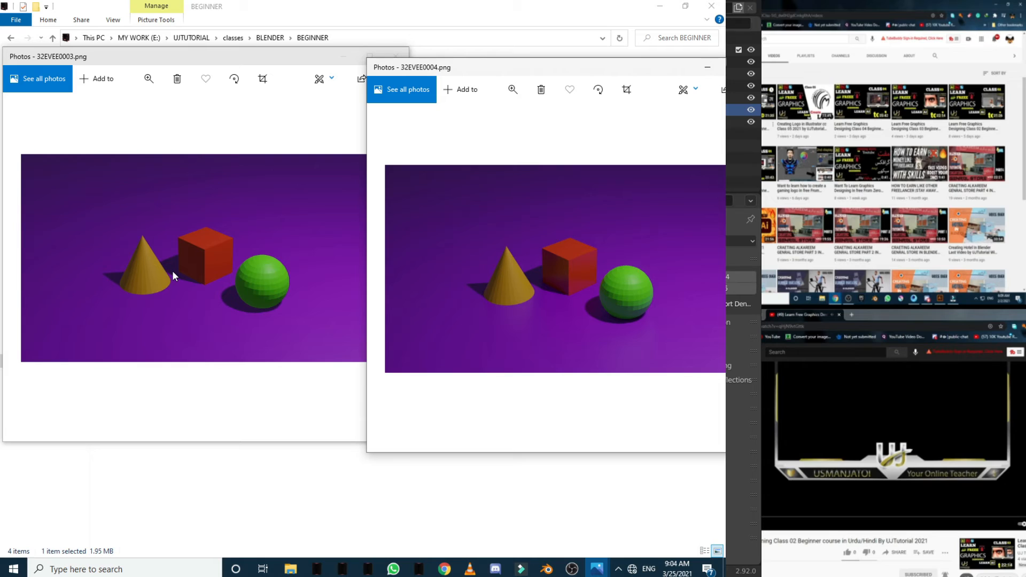
{"action": "left_click", "coordinate": [182, 60]}
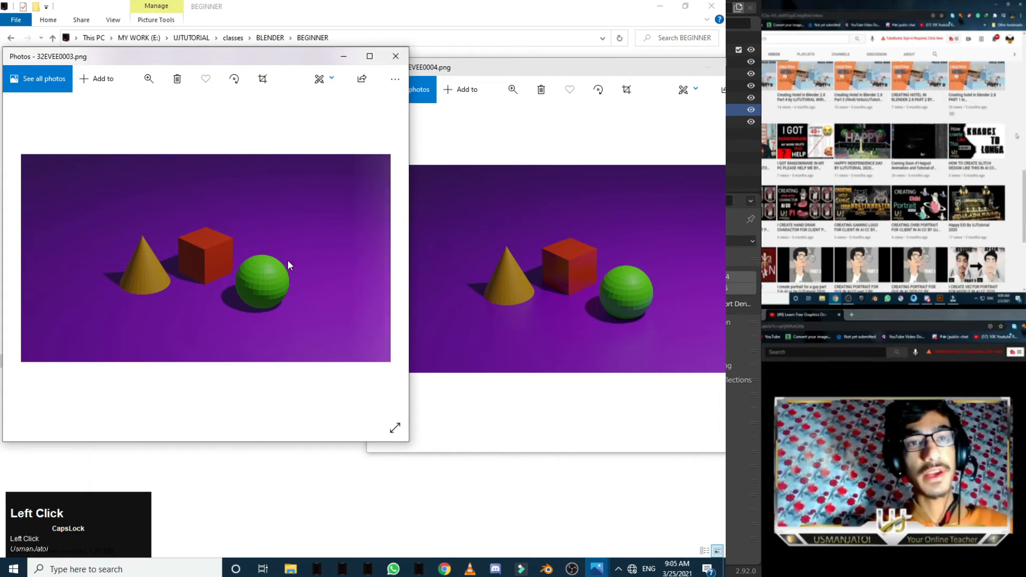
{"action": "left_click", "coordinate": [566, 244]}
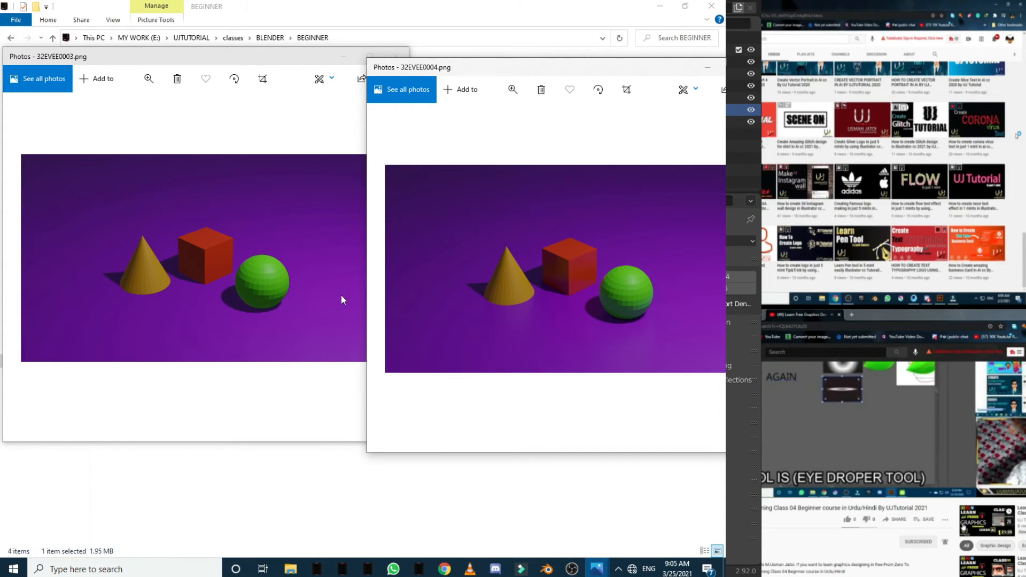
- Close both compared images and the frame 4 render window, returning to Blender's main window
{"action": "left_click", "coordinate": [396, 54]}
{"action": "left_click_drag", "start_coordinate": [630, 73], "coordinate": [428, 80]}
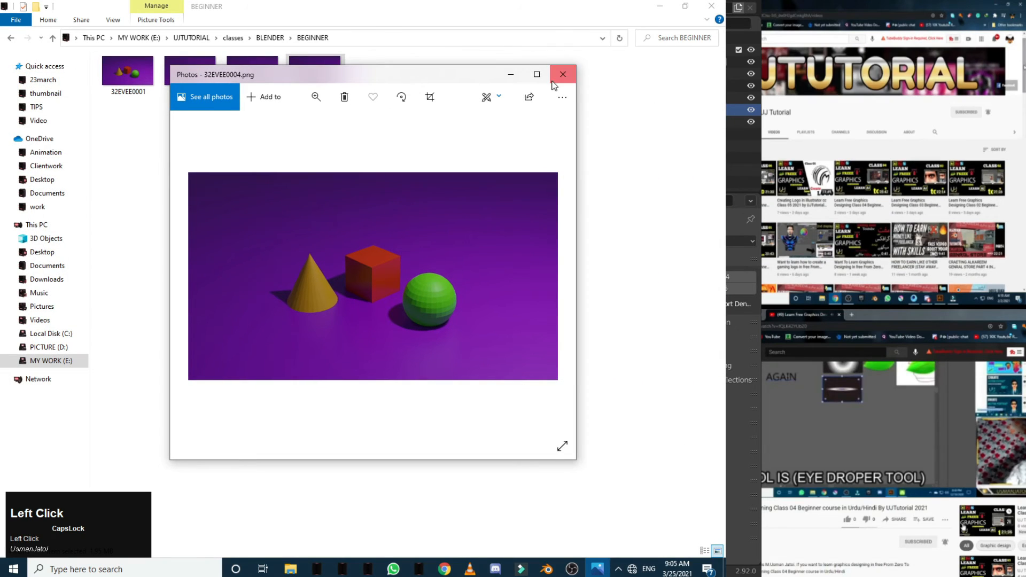
{"action": "left_click", "coordinate": [562, 75]}
{"action": "mouse_move", "coordinate": [546, 569]}
{"action": "left_click", "coordinate": [608, 490]}
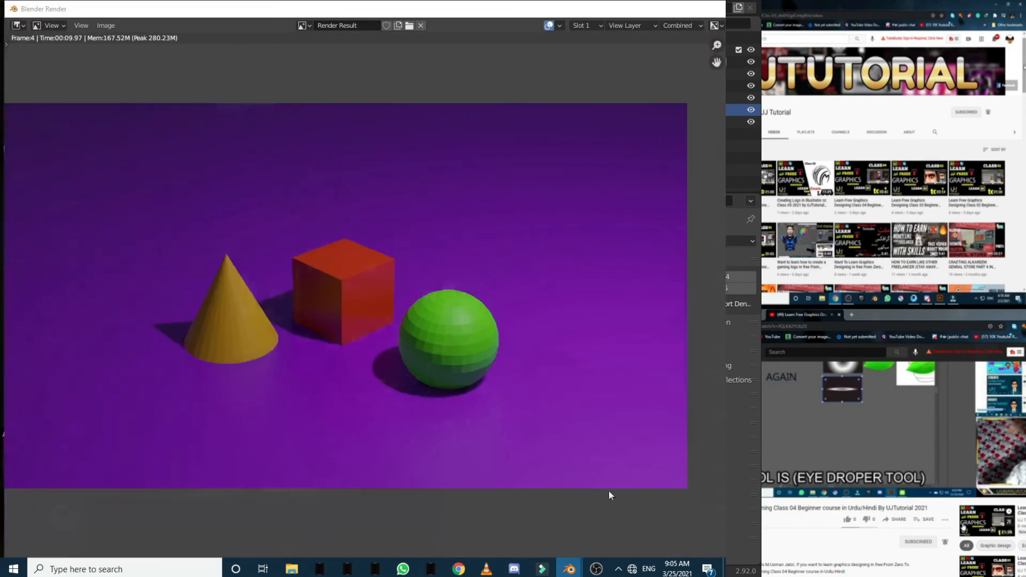
{"action": "left_click", "coordinate": [711, 8]}
{"action": "left_click", "coordinate": [569, 568]}
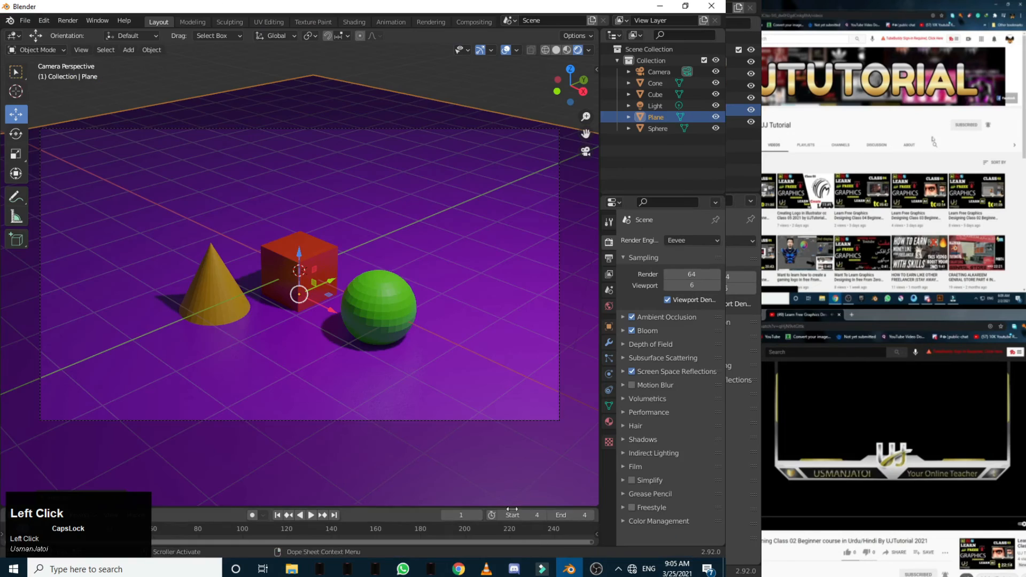
- Switch the render engine to Workbench and review its sampling, lighting, color and option settings
{"action": "left_click", "coordinate": [685, 240]}
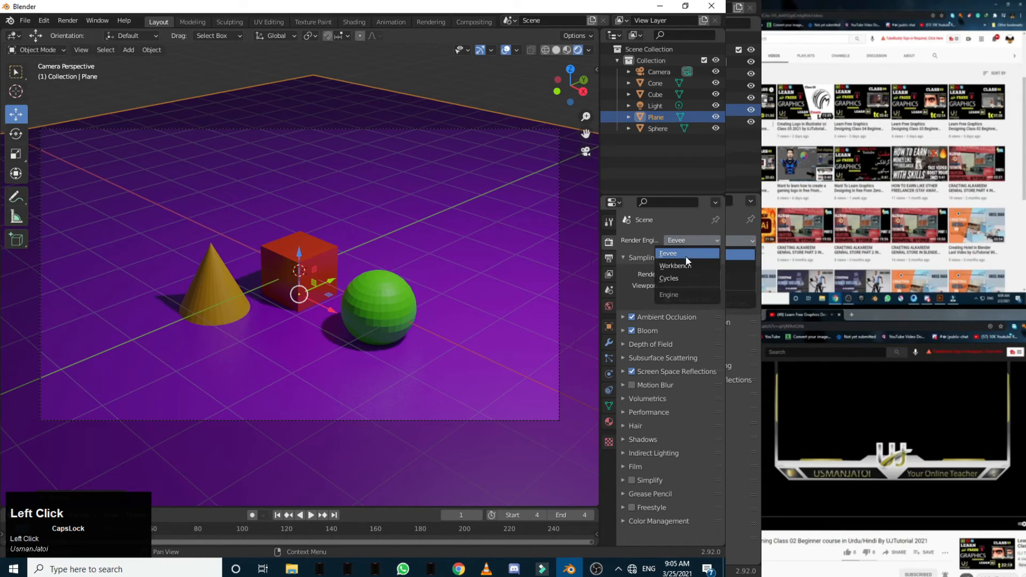
{"action": "left_click", "coordinate": [686, 265]}
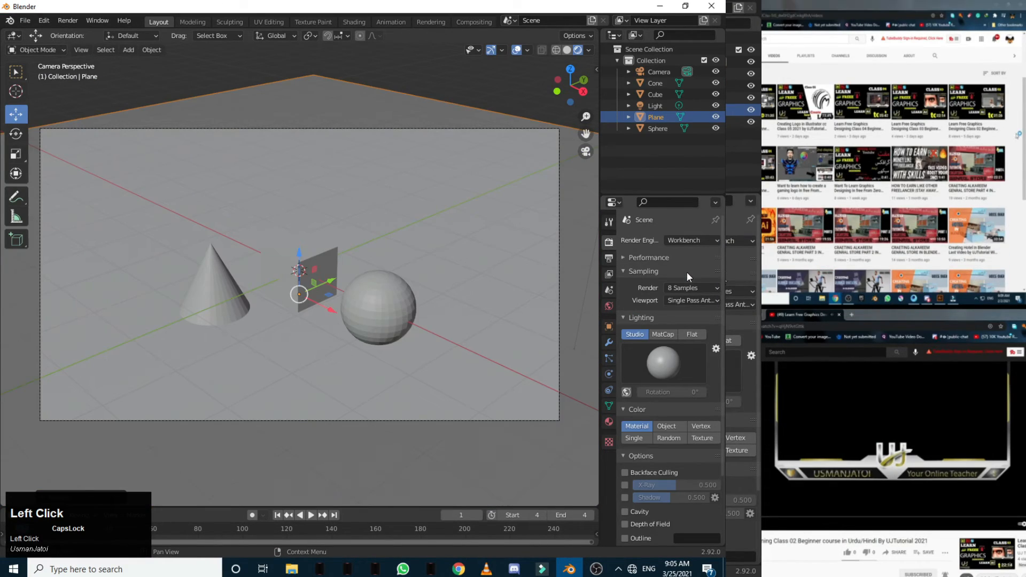
{"action": "scroll", "coordinate": [686, 485], "scroll_direction": "down", "scroll_amount": 4}
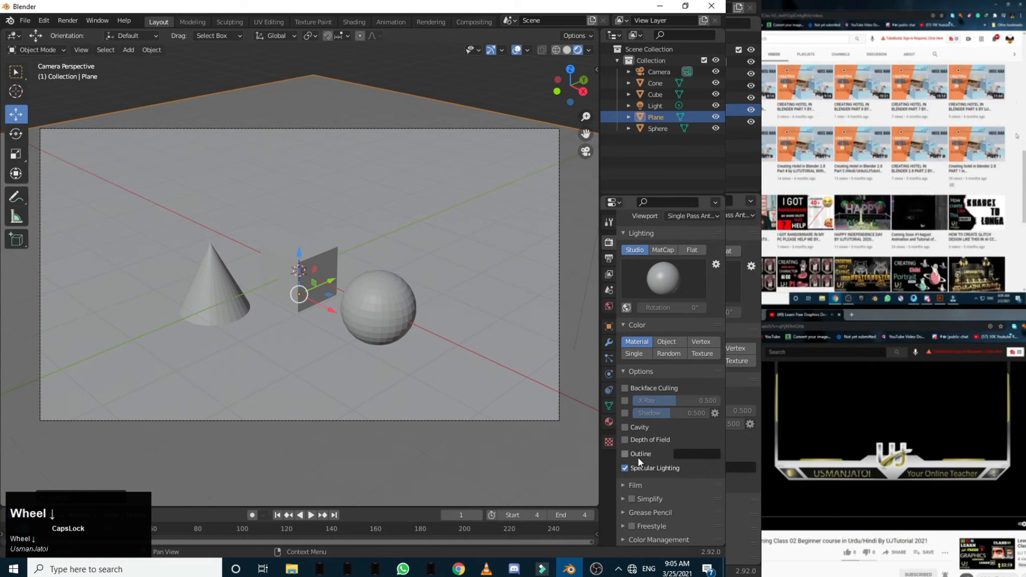
{"action": "scroll", "coordinate": [668, 312], "scroll_direction": "up", "scroll_amount": 4}
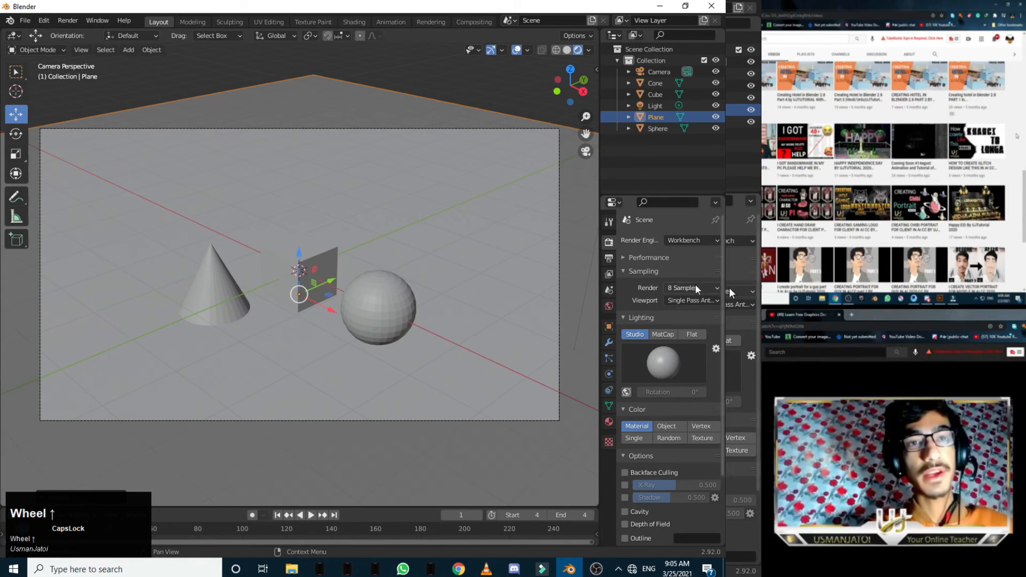
{"action": "scroll", "coordinate": [660, 370], "scroll_direction": "down", "scroll_amount": 3}
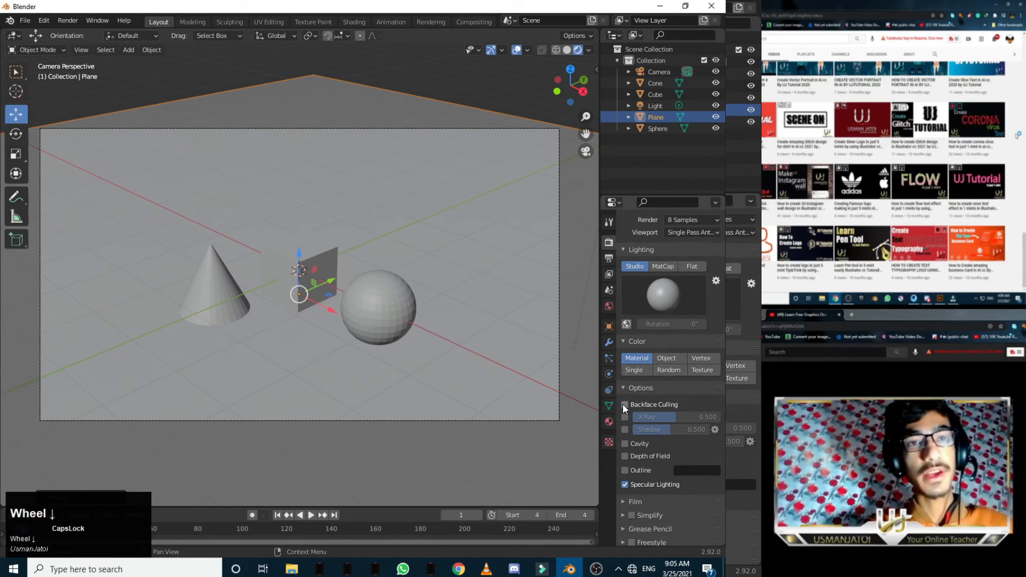
- Enable Cavity with type Both and set the World Space Ridge and Valley to 2.500
{"action": "left_click", "coordinate": [625, 442]}
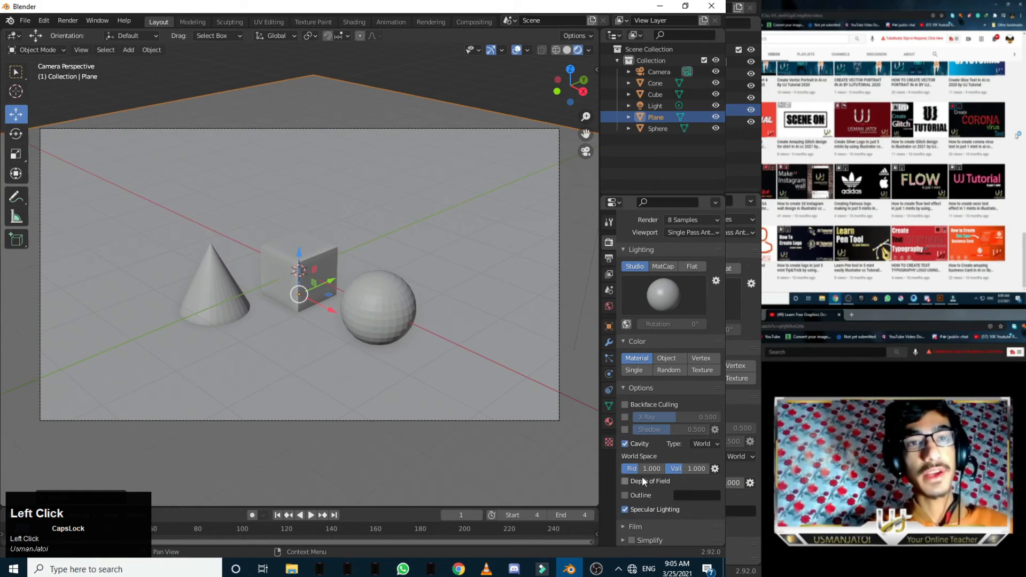
{"action": "left_click", "coordinate": [704, 444]}
{"action": "left_click", "coordinate": [689, 479]}
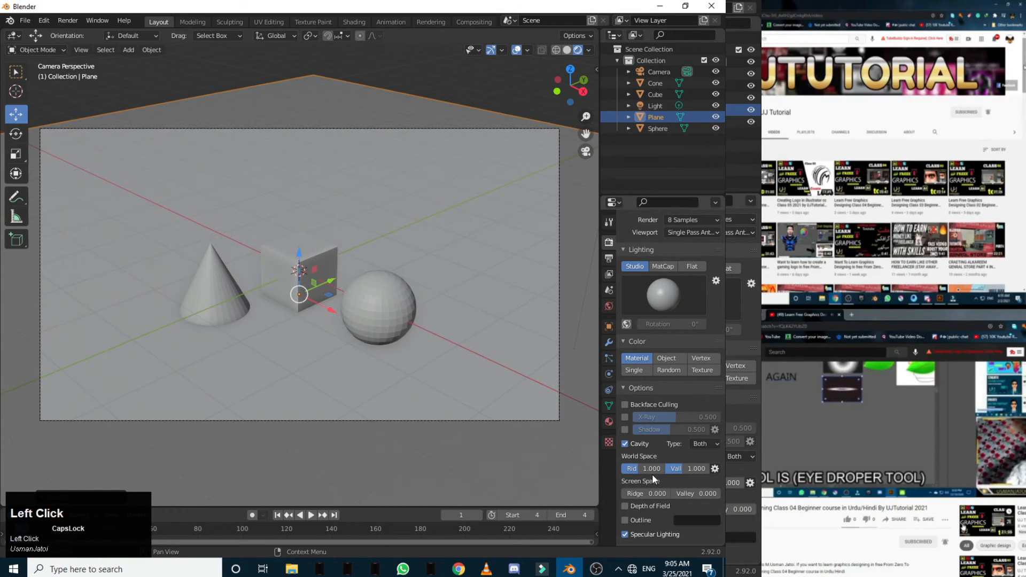
{"action": "left_click_drag", "start_coordinate": [652, 469], "coordinate": [714, 469]}
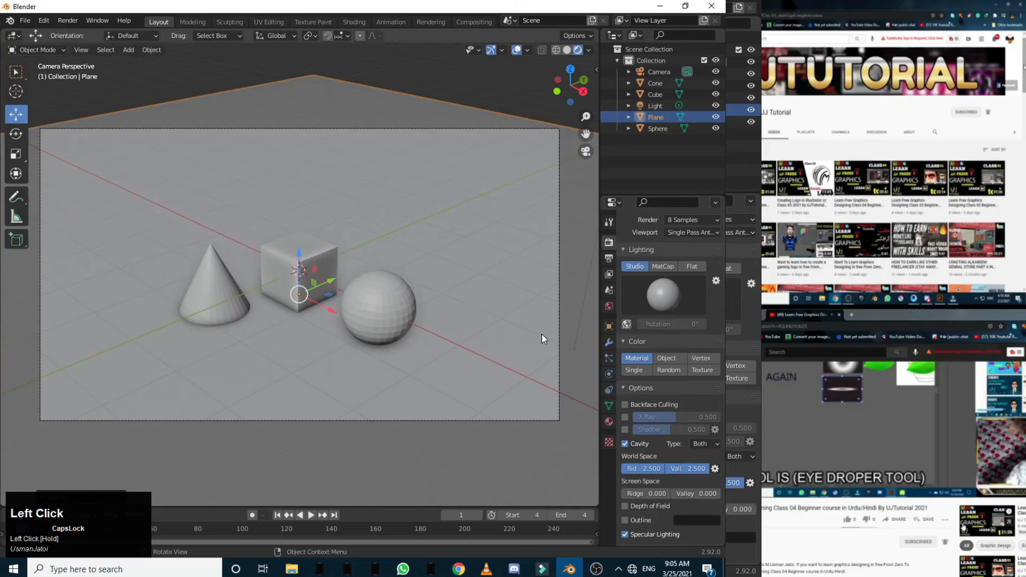
- Try the Workbench Random, Texture, Object and Material color modes and settle on Random
{"action": "left_click", "coordinate": [671, 369]}
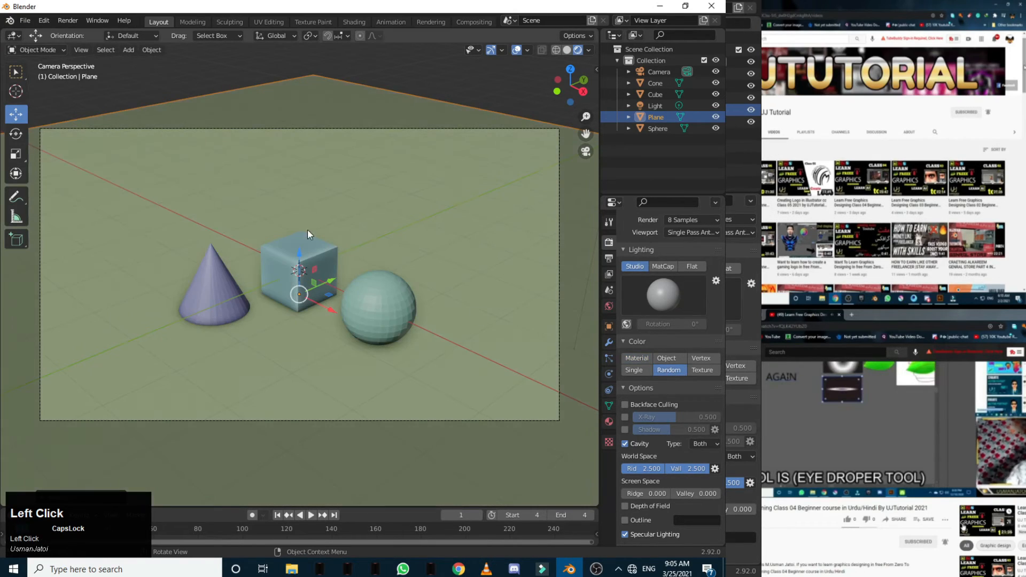
{"action": "left_click", "coordinate": [699, 369]}
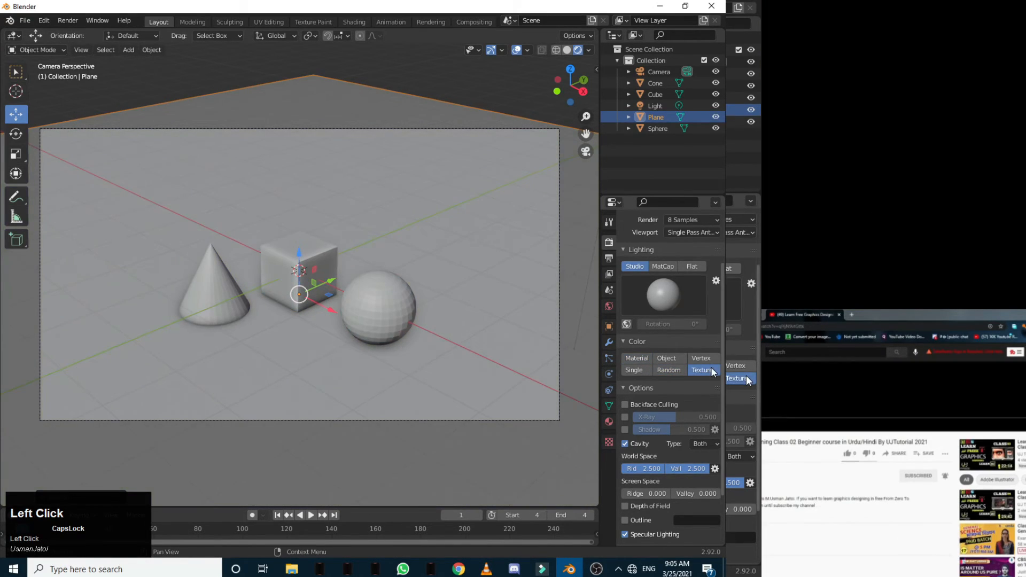
{"action": "left_click", "coordinate": [668, 358]}
{"action": "left_click", "coordinate": [647, 359]}
{"action": "left_click", "coordinate": [669, 371]}
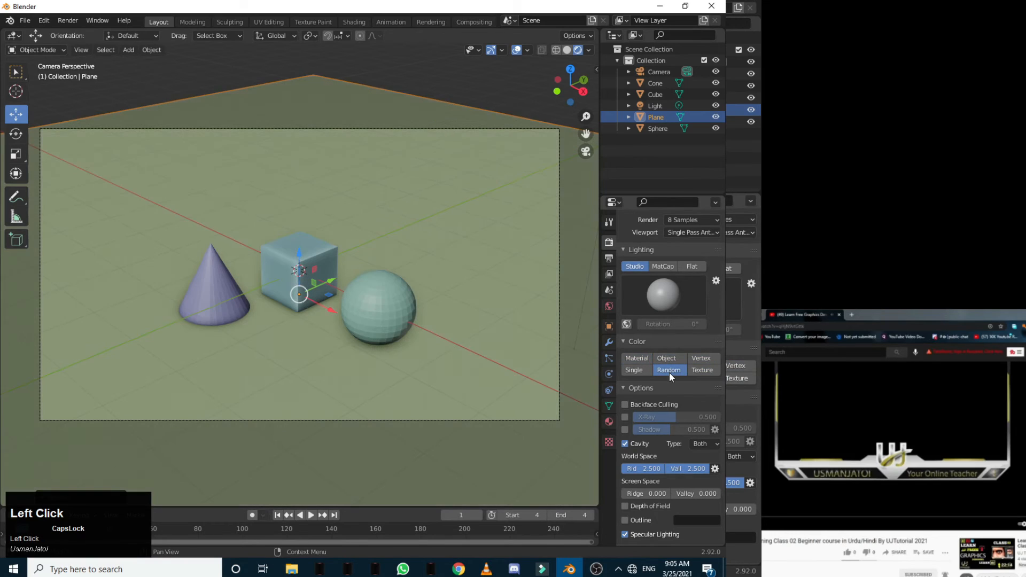
- Set the frame range to start and end at 5 and render the animation with Workbench
{"action": "left_click", "coordinate": [68, 20]}
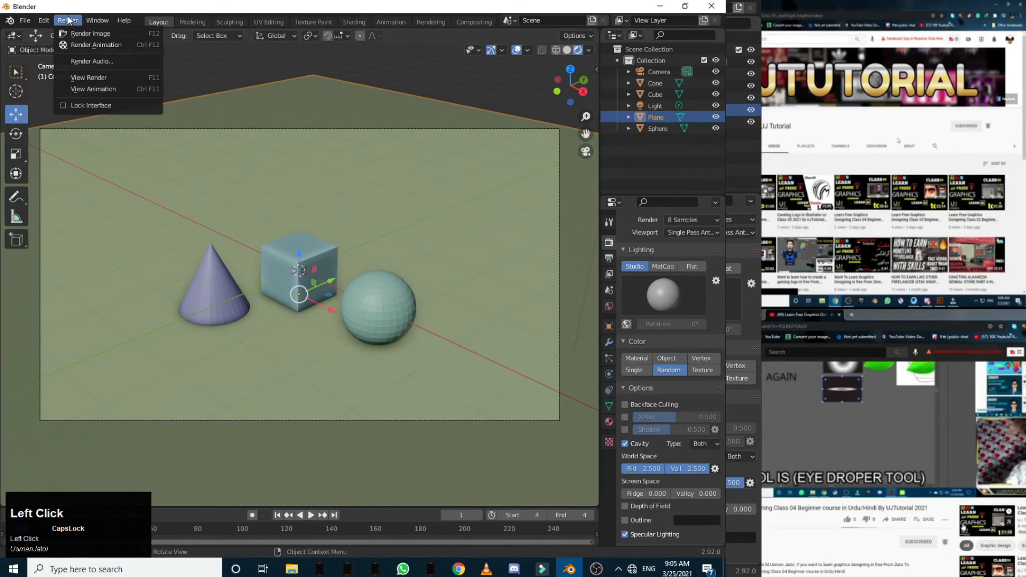
{"action": "left_click", "coordinate": [525, 519]}
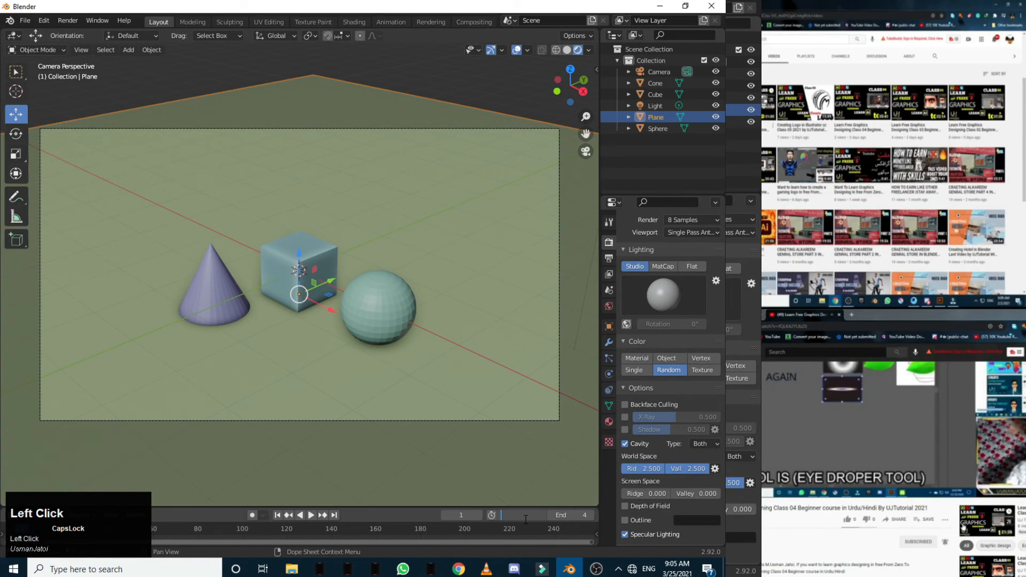
{"action": "type", "text": "5"}
{"action": "key", "text": "Return"}
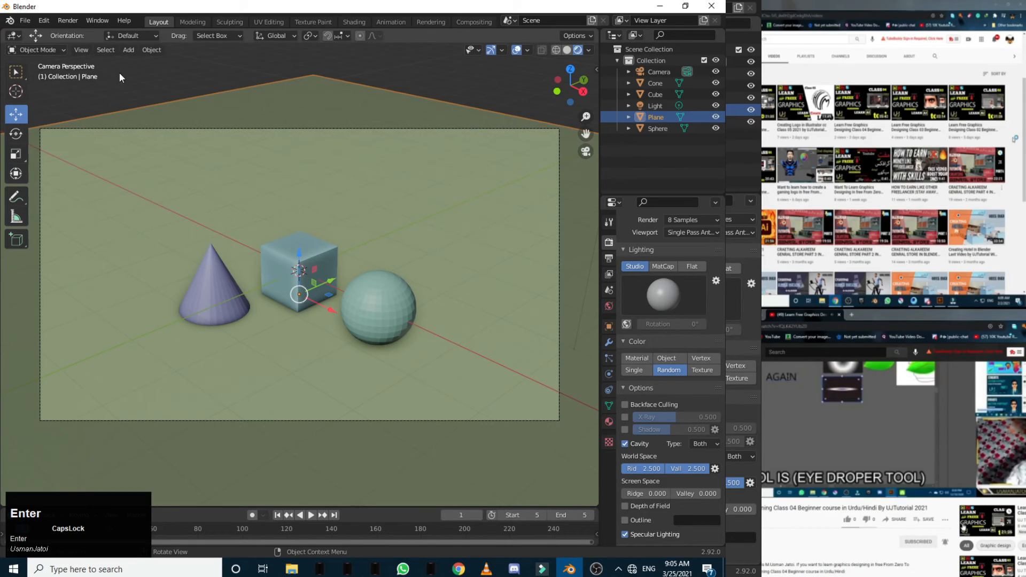
{"action": "left_click", "coordinate": [68, 20]}
{"action": "left_click", "coordinate": [87, 43]}
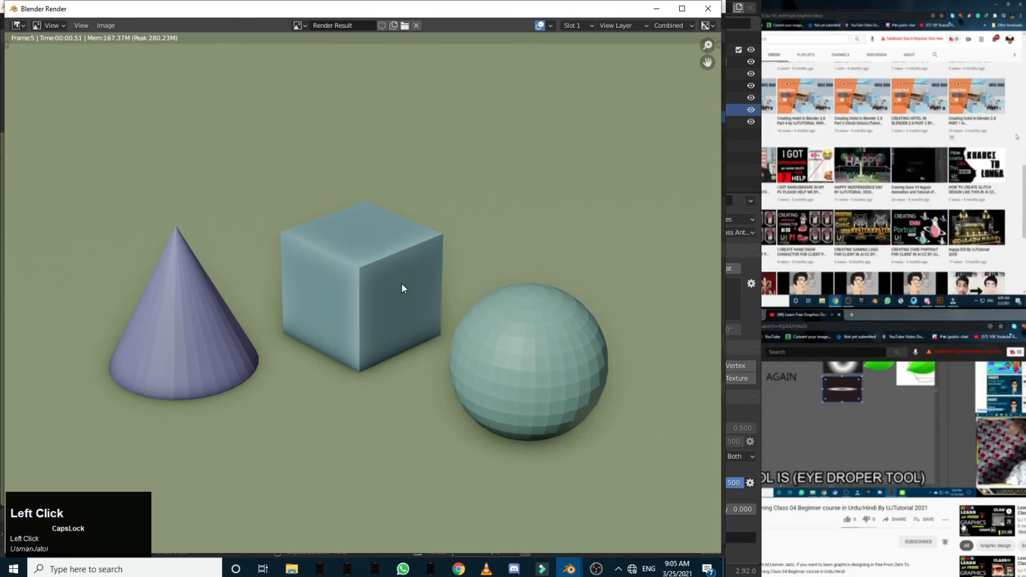
- Inspect the frame 5 Workbench render up close and as a whole, and close the render window
{"action": "scroll", "coordinate": [391, 323], "scroll_direction": "down", "scroll_amount": 5}
{"action": "scroll", "coordinate": [391, 323], "scroll_direction": "up", "scroll_amount": 5}
{"action": "scroll", "coordinate": [533, 193], "scroll_direction": "down", "scroll_amount": 3}
{"action": "scroll", "coordinate": [574, 137], "scroll_direction": "up", "scroll_amount": 2}
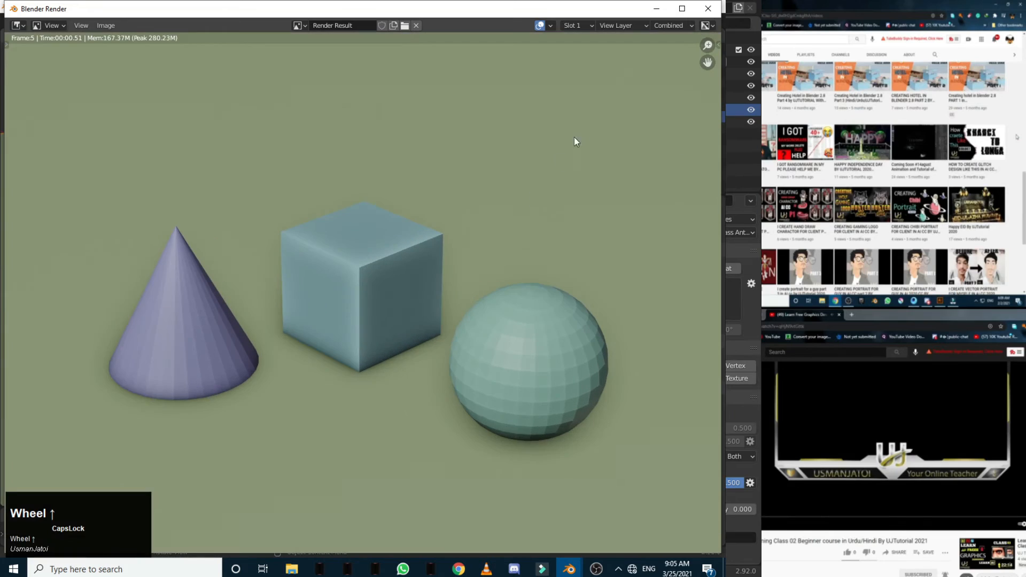
{"action": "scroll", "coordinate": [574, 136], "scroll_direction": "down", "scroll_amount": 2}
{"action": "left_click", "coordinate": [706, 11]}
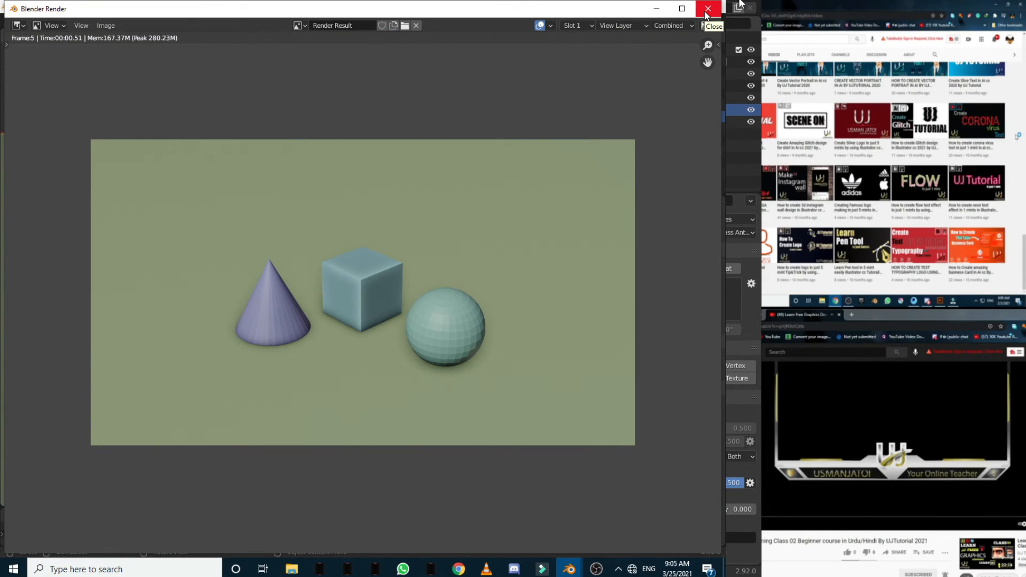
{"action": "left_click", "coordinate": [705, 9]}
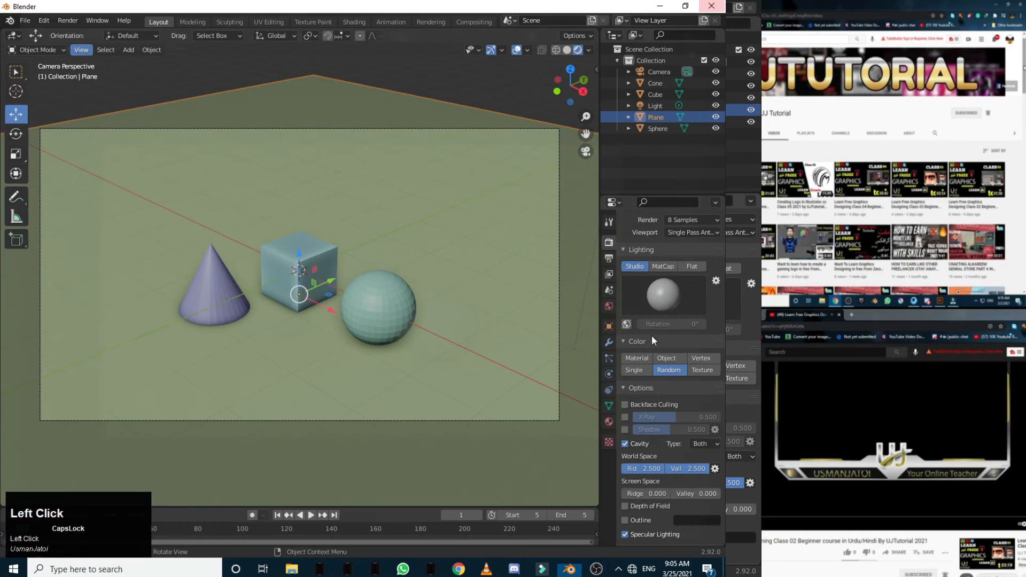
- Switch the render engine to Cycles and enable denoising for the render with NLM and for the viewport
{"action": "scroll", "coordinate": [684, 240], "scroll_direction": "up", "scroll_amount": 4}
{"action": "left_click", "coordinate": [684, 240]}
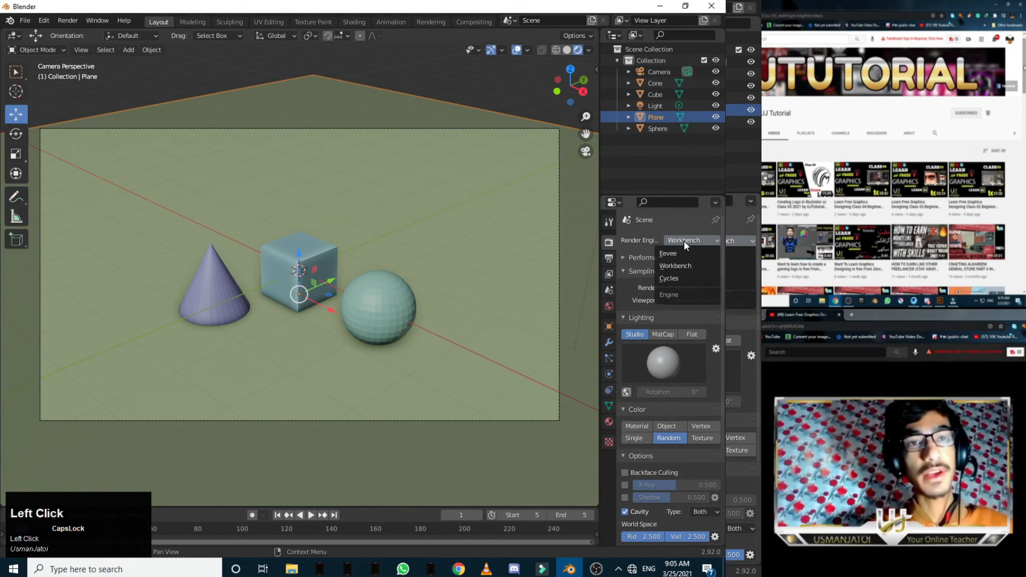
{"action": "left_click", "coordinate": [668, 278]}
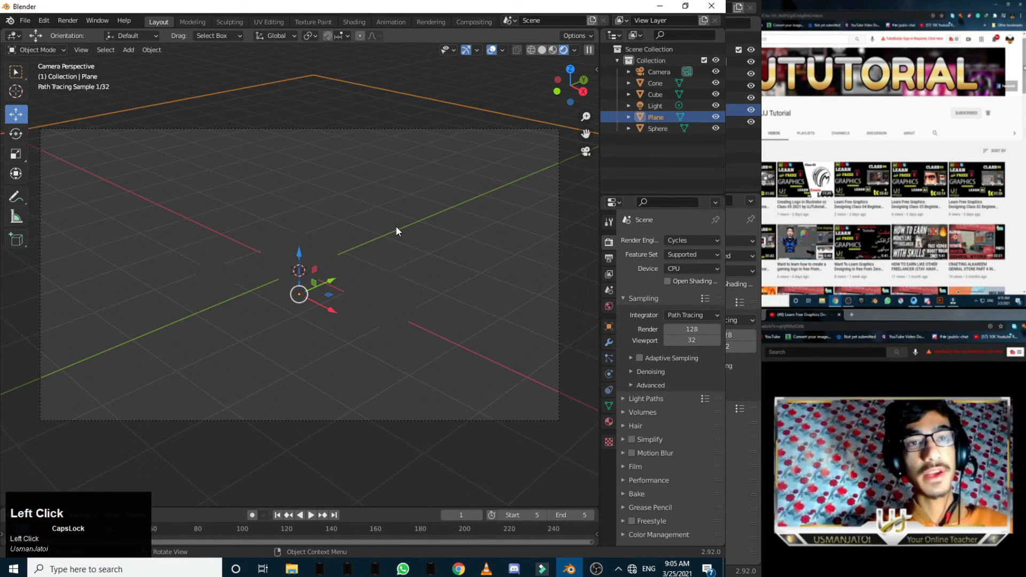
{"action": "left_click", "coordinate": [651, 371]}
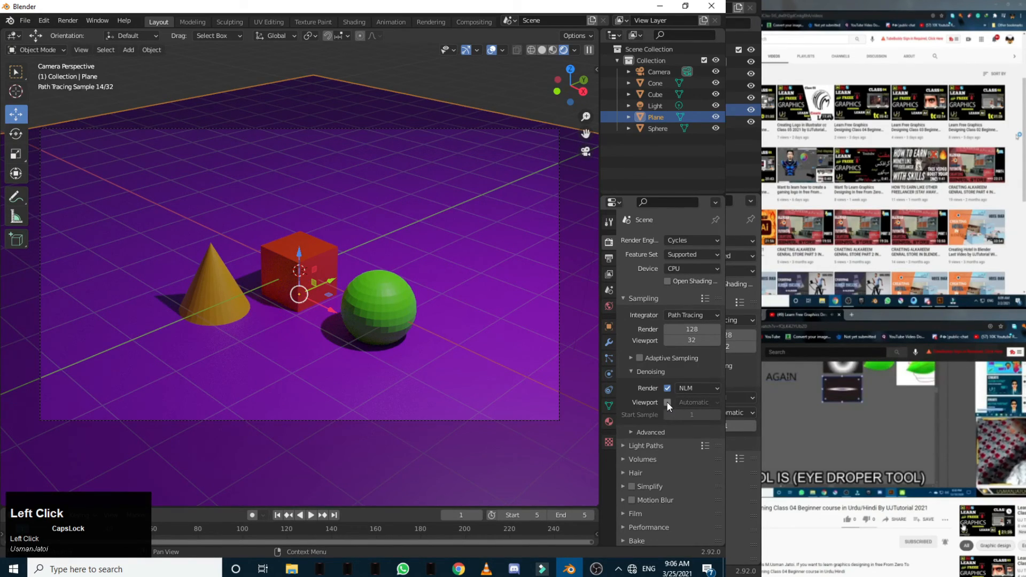
{"action": "left_click", "coordinate": [667, 402]}
{"action": "left_click", "coordinate": [649, 371]}
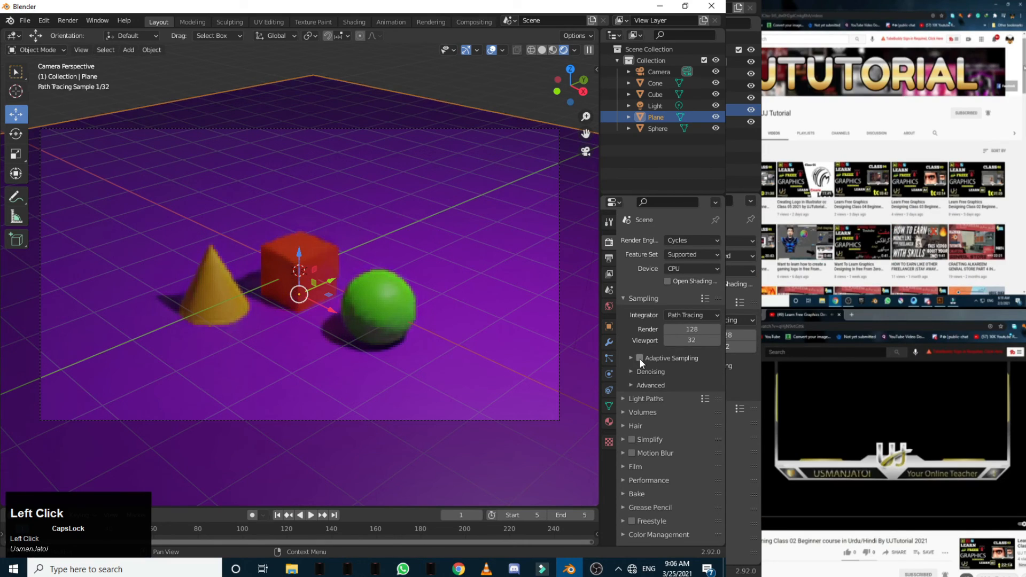